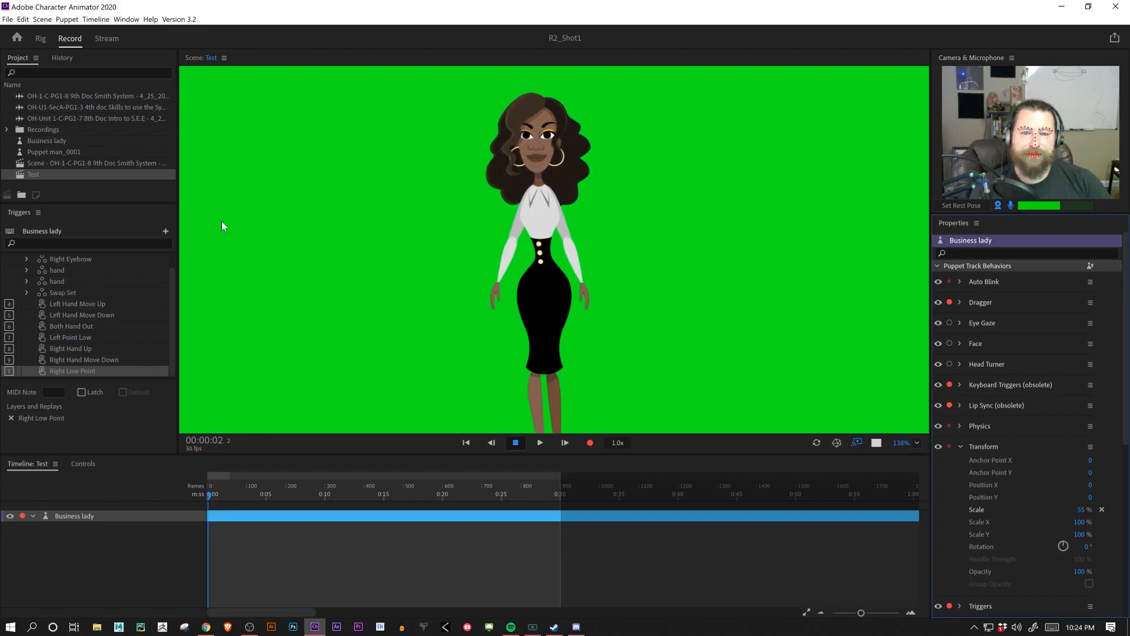
pyautogui.click(41, 20)
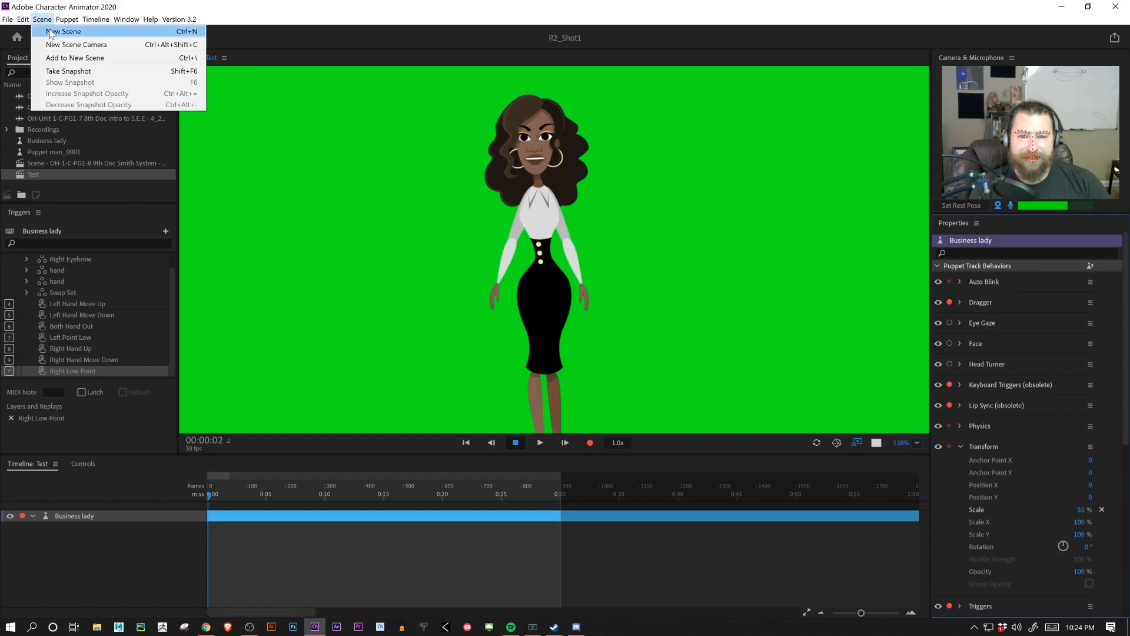
pyautogui.click(142, 8)
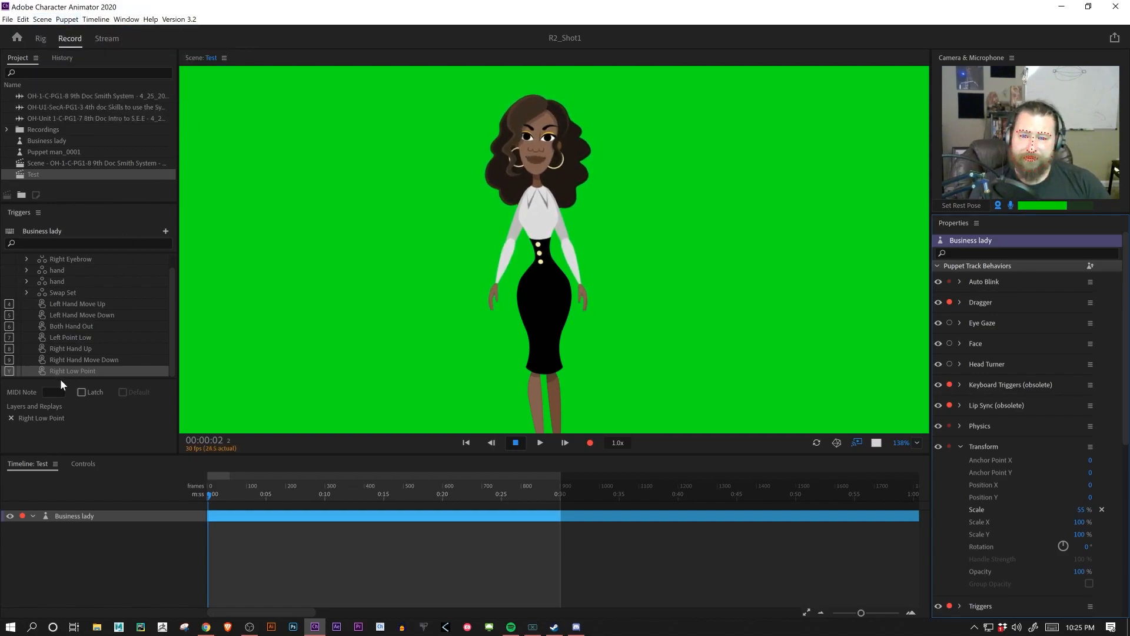
pyautogui.moveTo(65, 379); pyautogui.dragTo(63, 390)
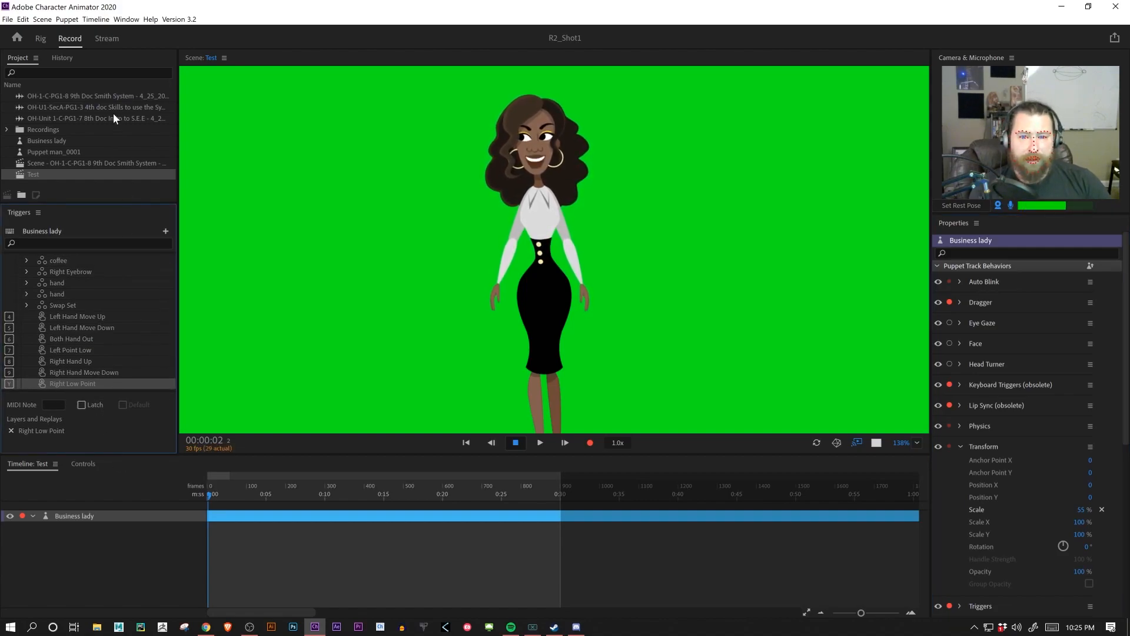
# Step: Disarm the Dragger, Keyboard Triggers, Lip Sync and Triggers behaviors on the Business lady track and collapse the Transform settings
pyautogui.click(64, 143)
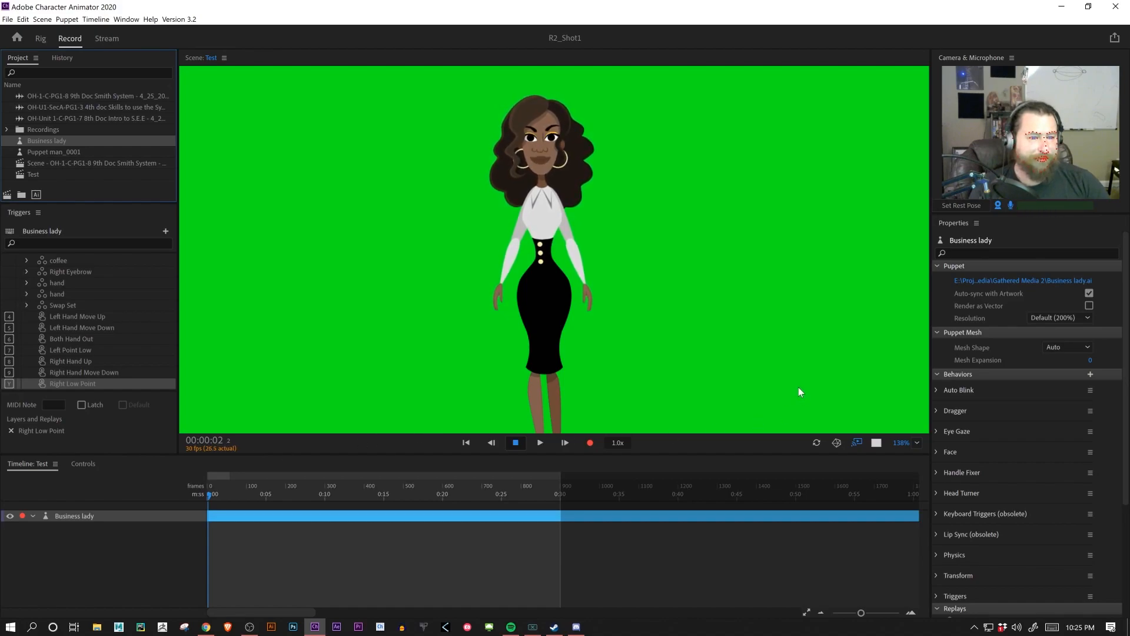
pyautogui.click(478, 518)
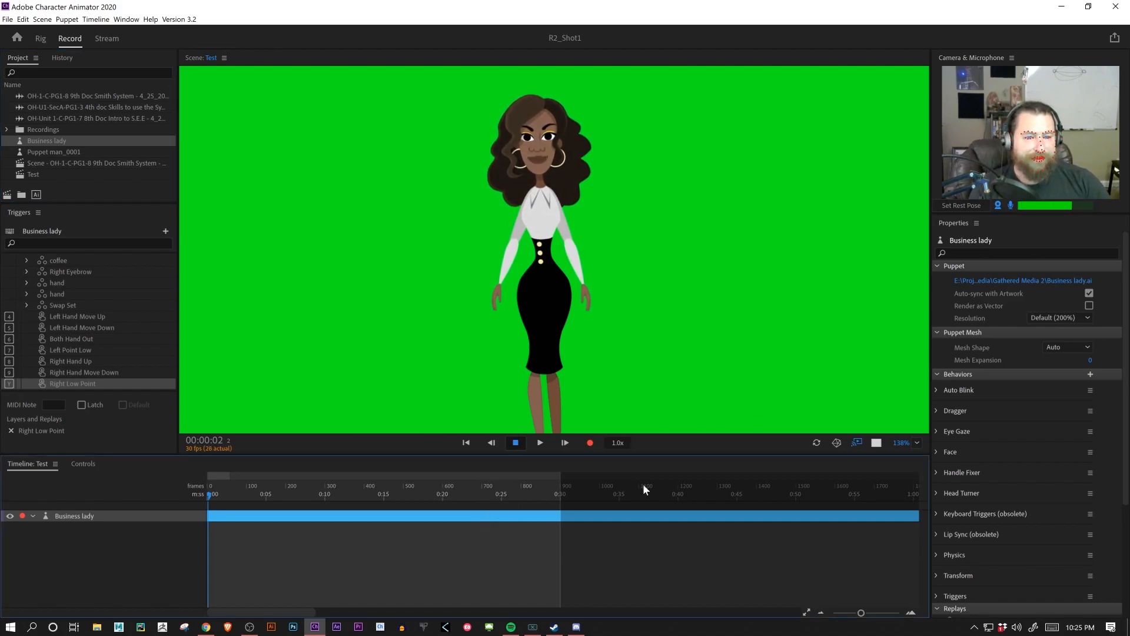
pyautogui.click(950, 386)
pyautogui.click(949, 303)
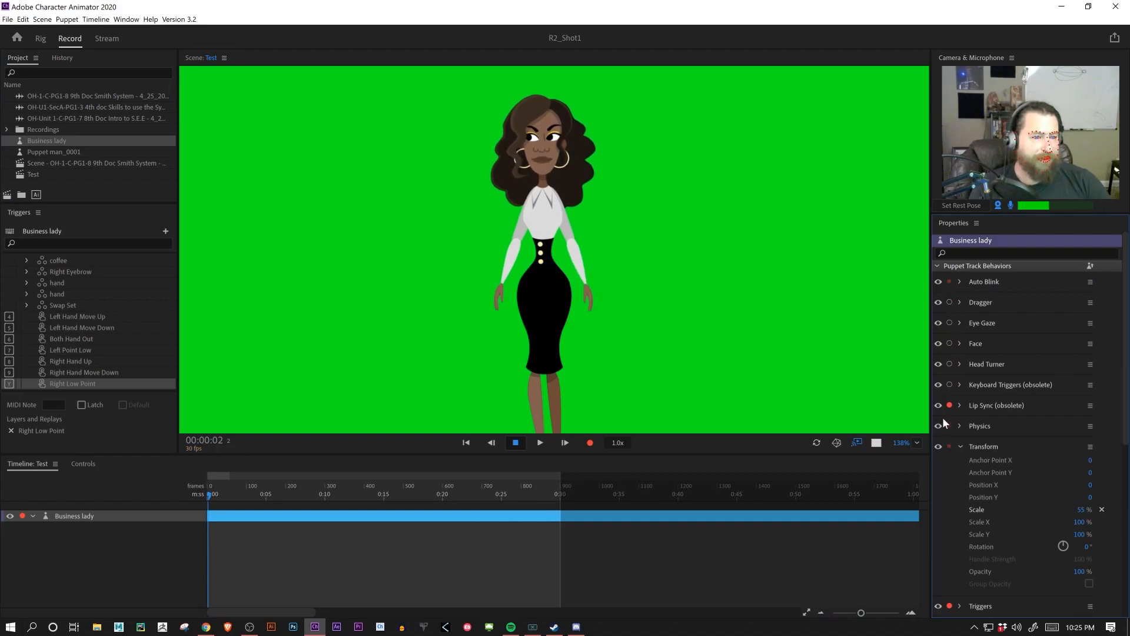
pyautogui.click(961, 447)
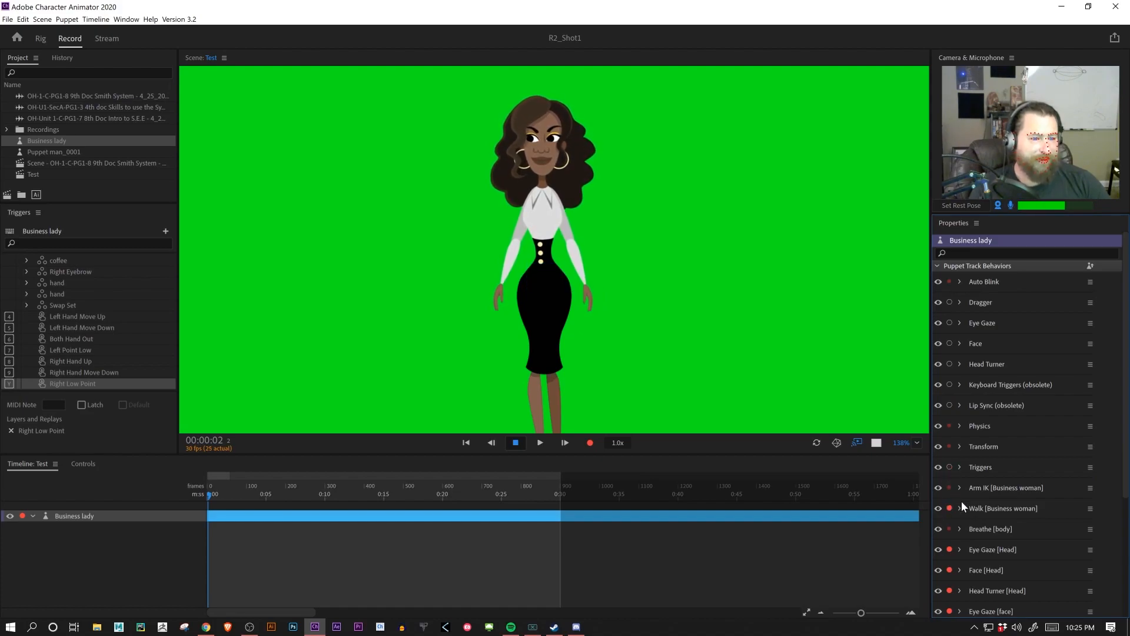
# Step: Disarm the Business lady's Walk, Eye Gaze [Head], Face [Head], Head Turner [Head] and Eye Gaze [face] behaviors
pyautogui.scroll(-3, 962, 501)
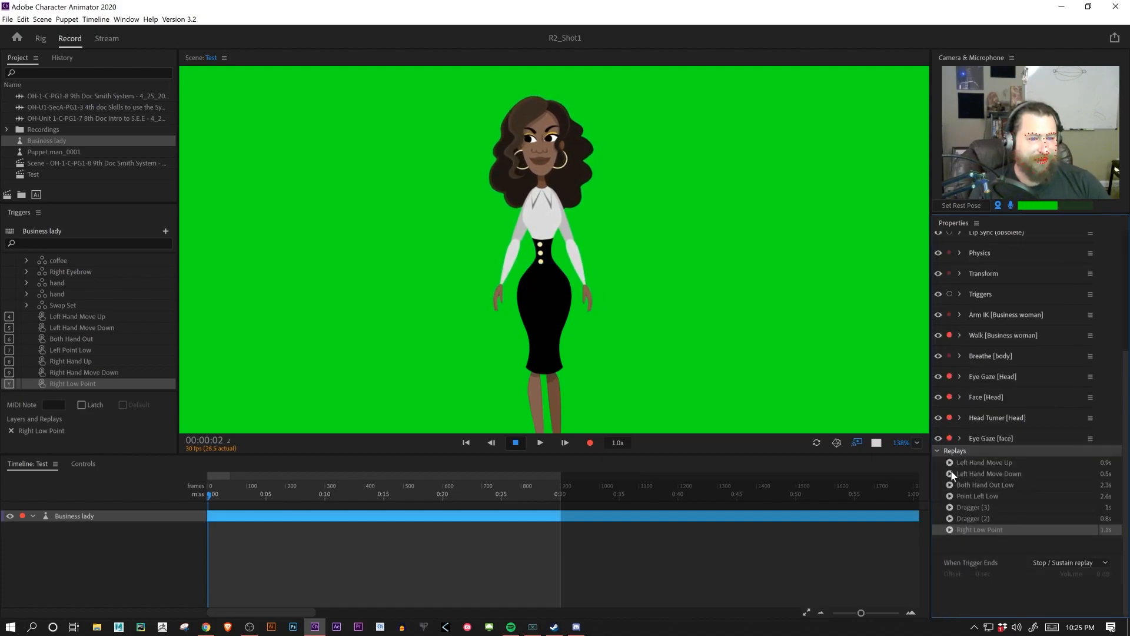
pyautogui.click(950, 335)
pyautogui.click(950, 396)
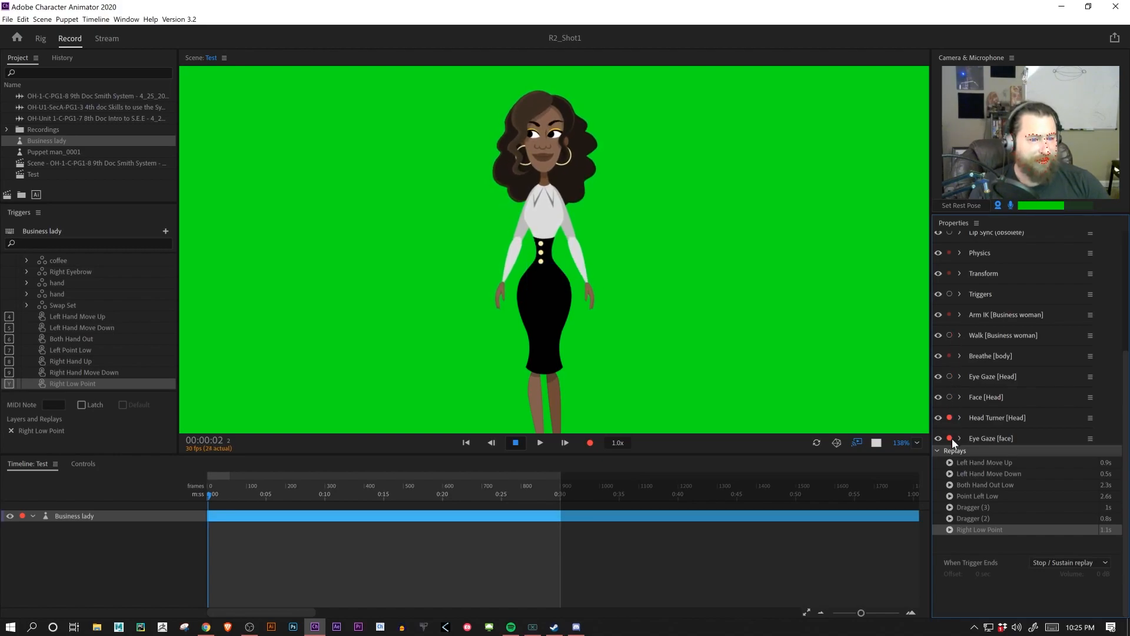
pyautogui.click(949, 438)
pyautogui.click(950, 418)
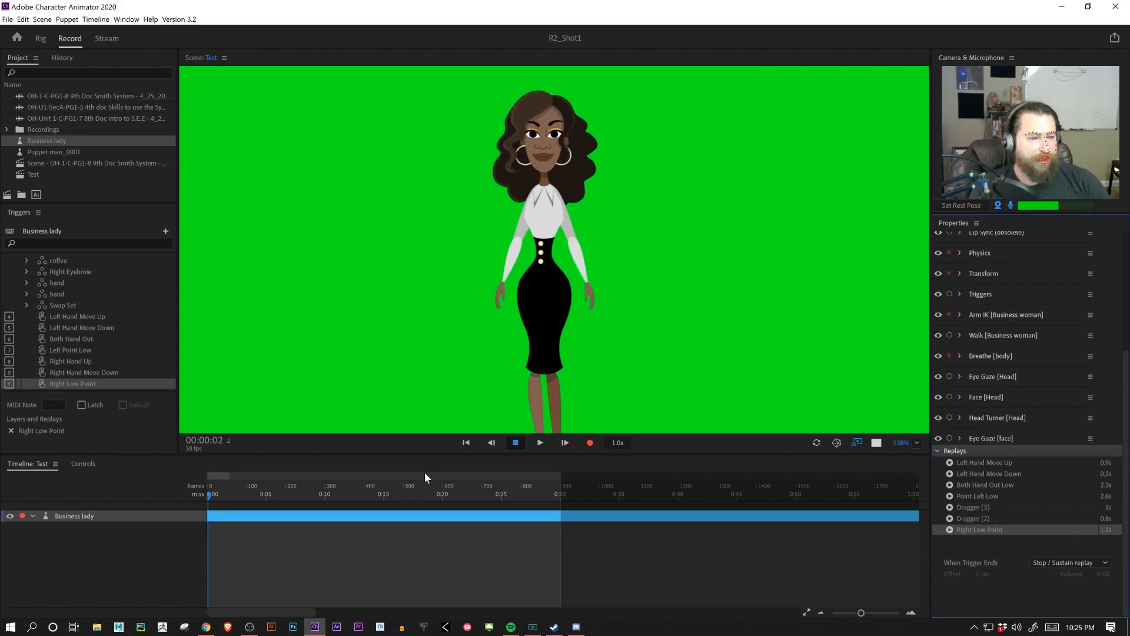
# Step: Turn off the microphone input so that audio does not drive the character
pyautogui.moveTo(489, 363); pyautogui.dragTo(483, 266)
pyautogui.scroll(-2, 470, 331)
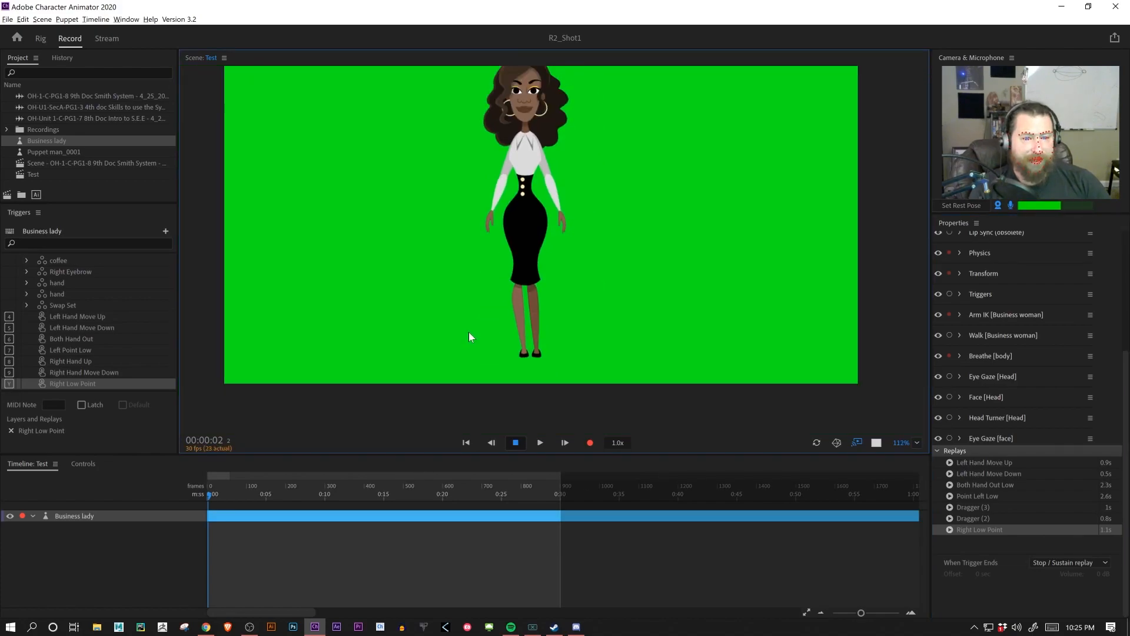
pyautogui.moveTo(436, 340); pyautogui.dragTo(420, 389)
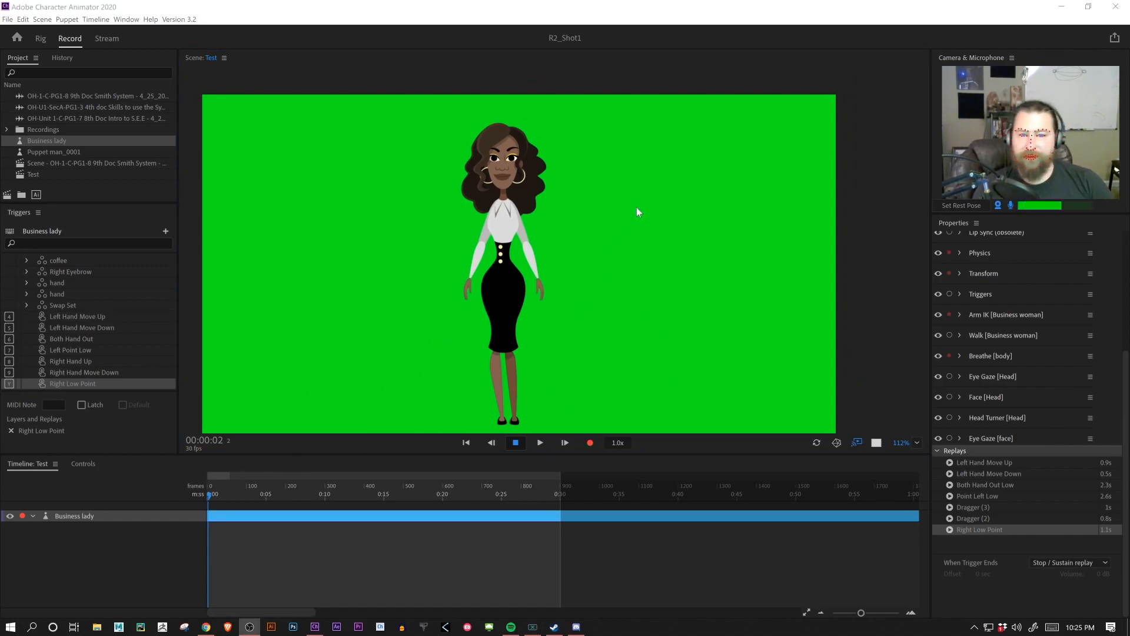
pyautogui.click(1011, 205)
pyautogui.click(497, 306)
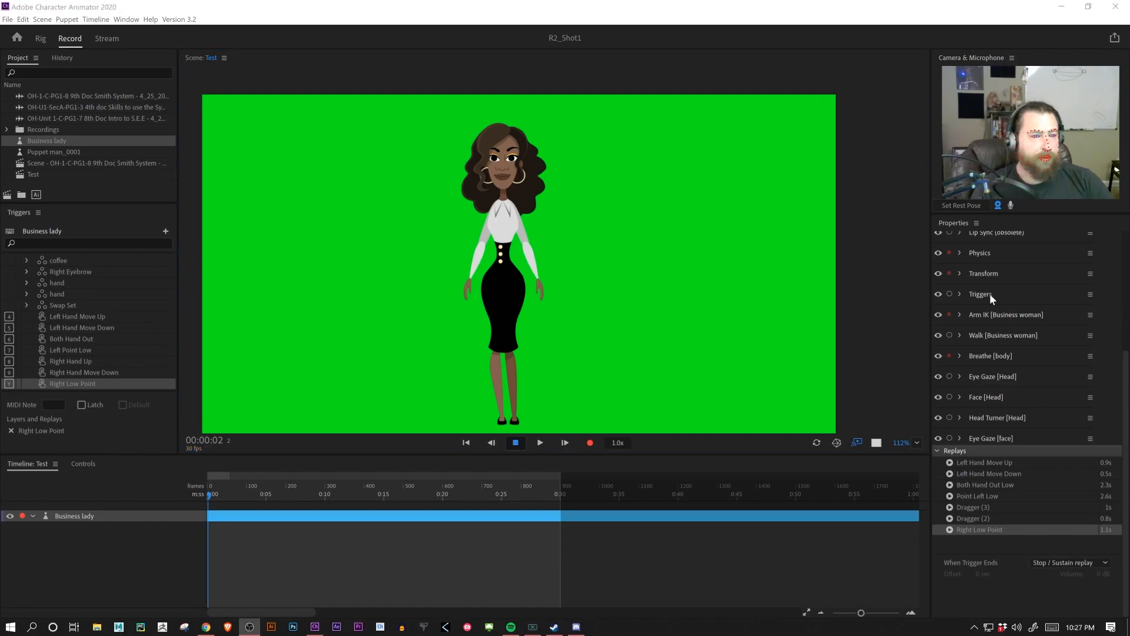
# Step: Arm the Dragger behavior and capture a short take of the character's right hand moving outward and up to head height
pyautogui.scroll(3, 990, 293)
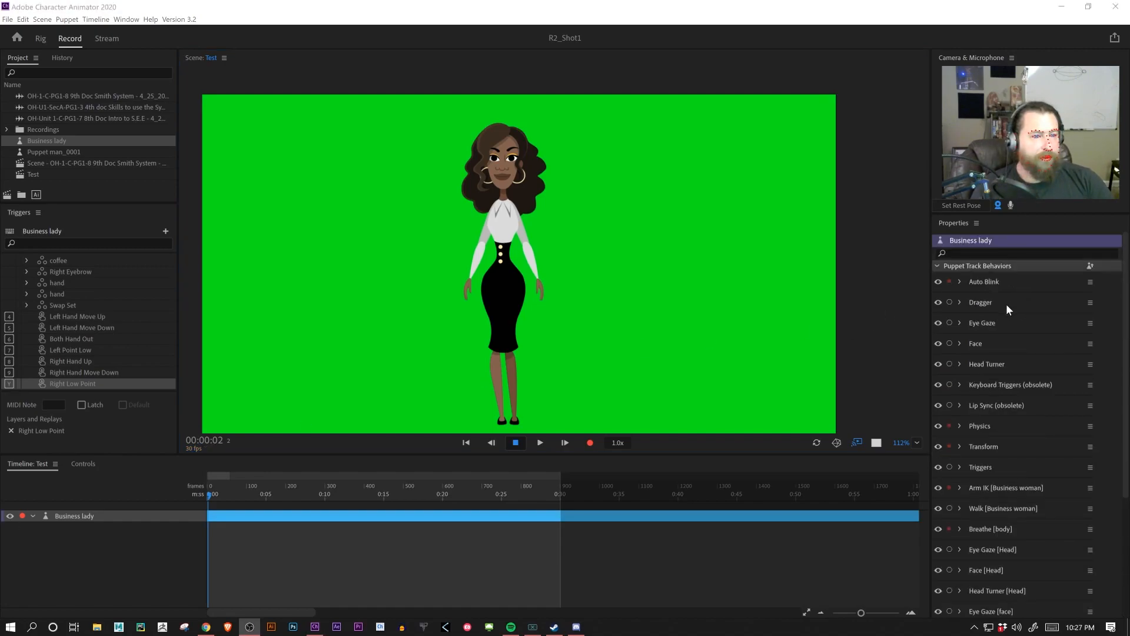
pyautogui.click(949, 302)
pyautogui.moveTo(469, 290); pyautogui.dragTo(443, 273)
pyautogui.moveTo(439, 218)
pyautogui.mouseDown()
pyautogui.moveTo(424, 189)
pyautogui.moveTo(437, 181)
pyautogui.mouseUp()
pyautogui.press('space')
# Step: Extend the Dragger take to about 2.5 seconds and add a blend-in at its start and a blend-out at its end
pyautogui.scroll(10, 211, 538)
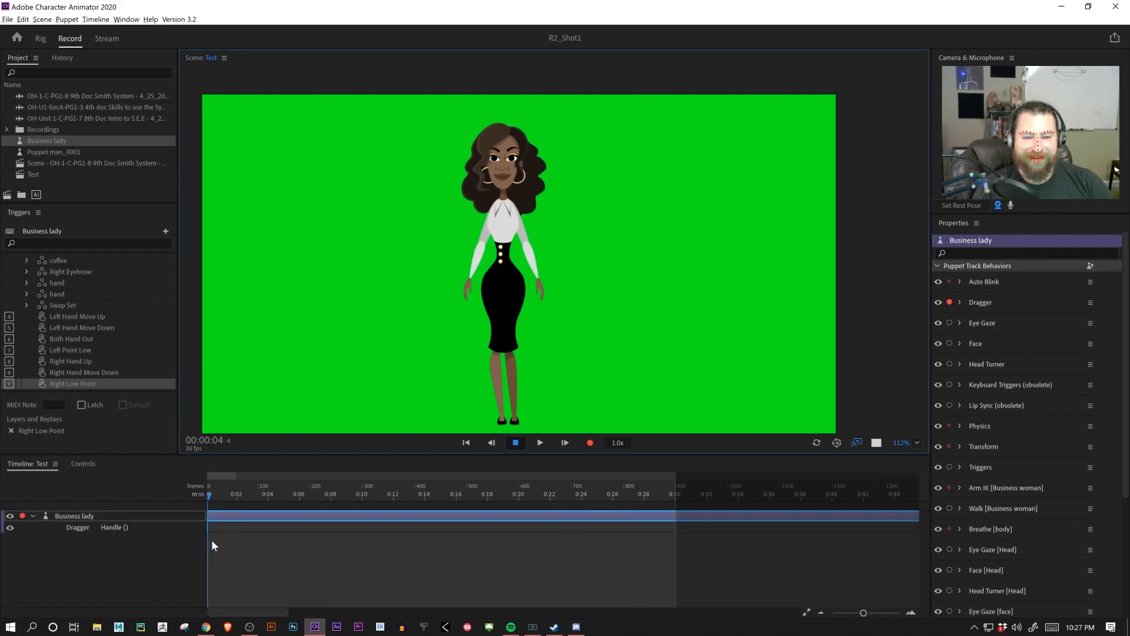
pyautogui.scroll(3, 211, 530)
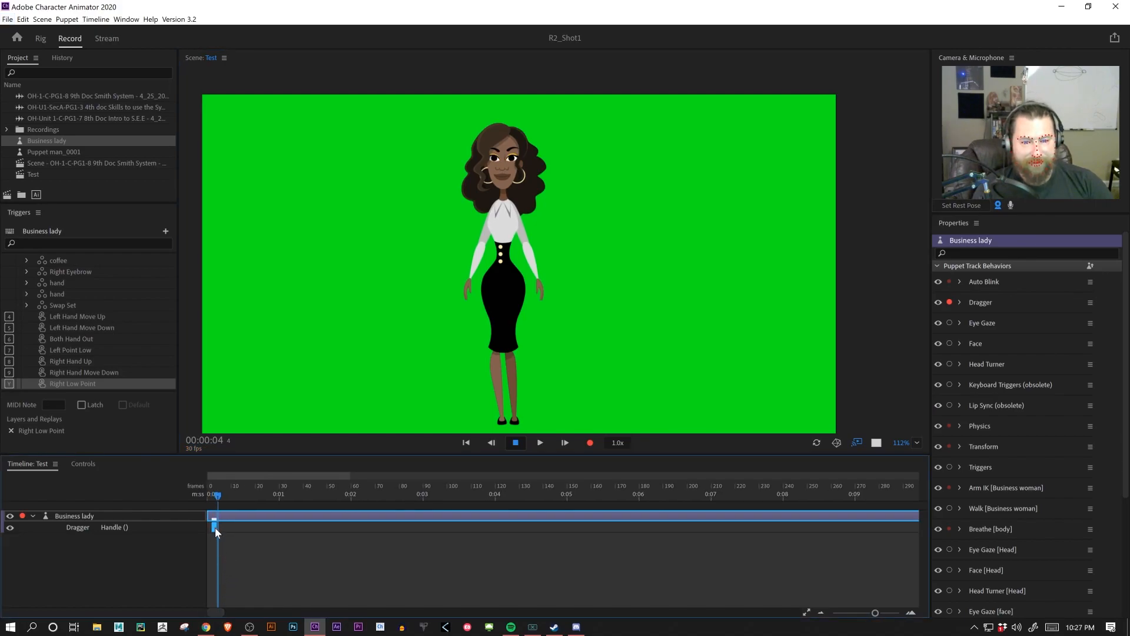
pyautogui.moveTo(215, 527); pyautogui.dragTo(387, 527)
pyautogui.moveTo(213, 525); pyautogui.dragTo(243, 525)
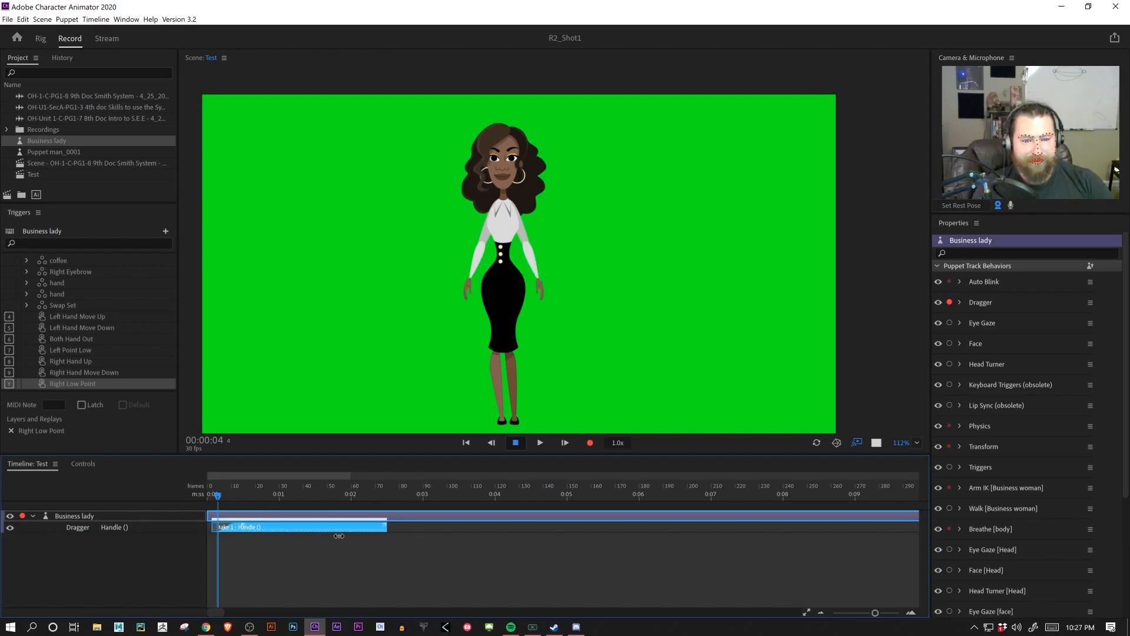
pyautogui.moveTo(386, 525); pyautogui.dragTo(363, 526)
# Step: Scrub through the first 20 frames to examine the arm's blend-in, and return the playhead to frame 0
pyautogui.moveTo(221, 498); pyautogui.dragTo(244, 494)
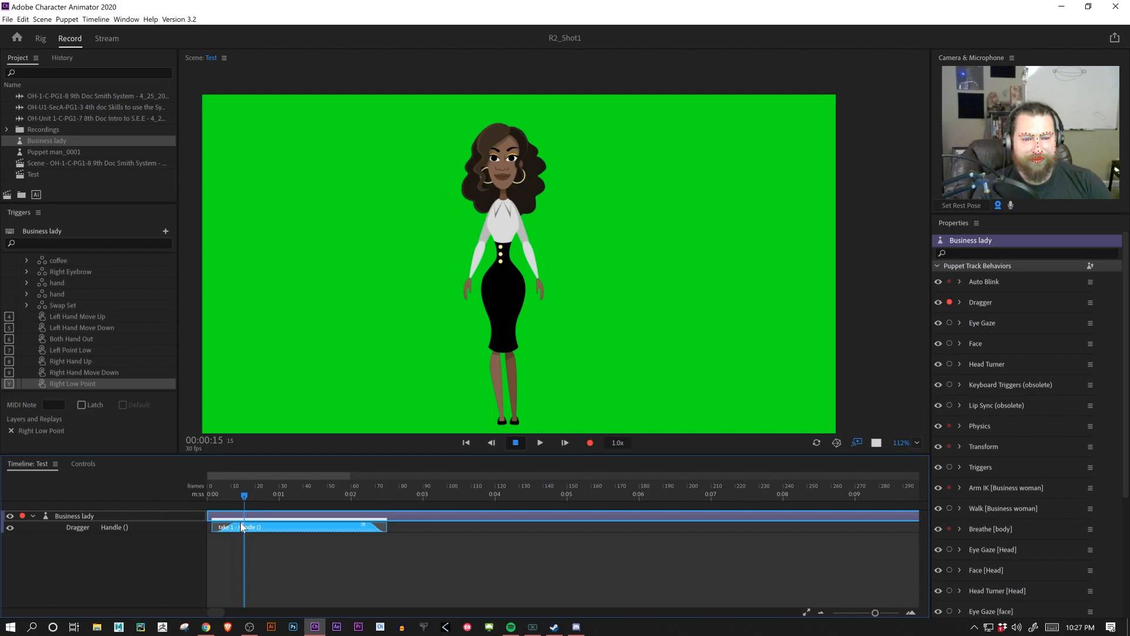
pyautogui.click(242, 493)
pyautogui.moveTo(244, 497)
pyautogui.mouseDown()
pyautogui.moveTo(210, 478)
pyautogui.moveTo(256, 489)
pyautogui.mouseUp()
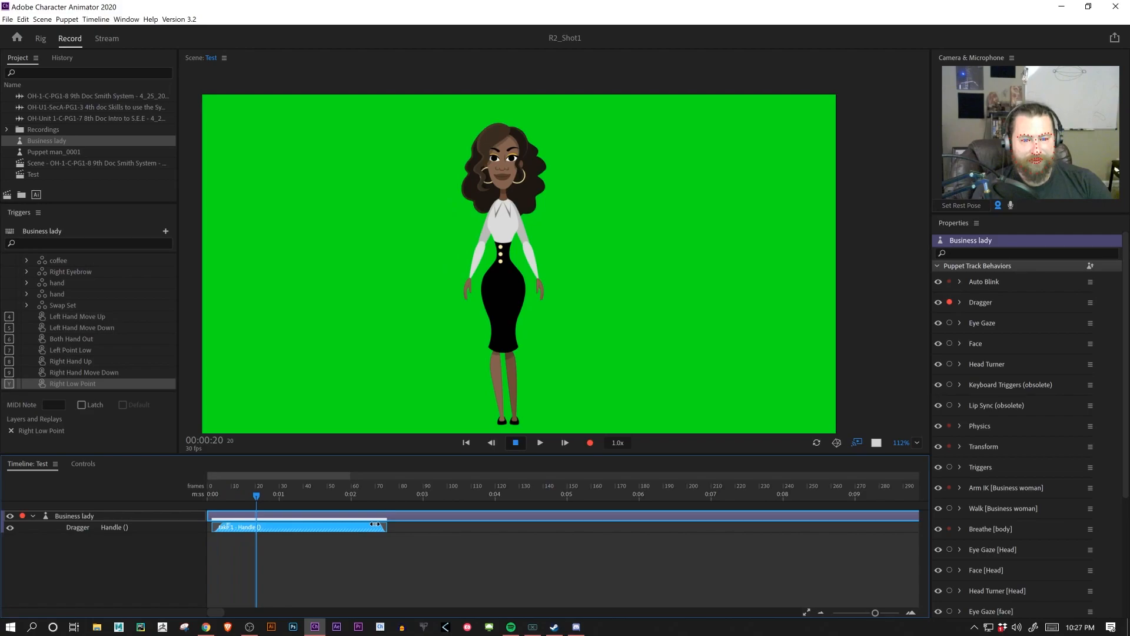
pyautogui.moveTo(257, 495); pyautogui.dragTo(206, 486)
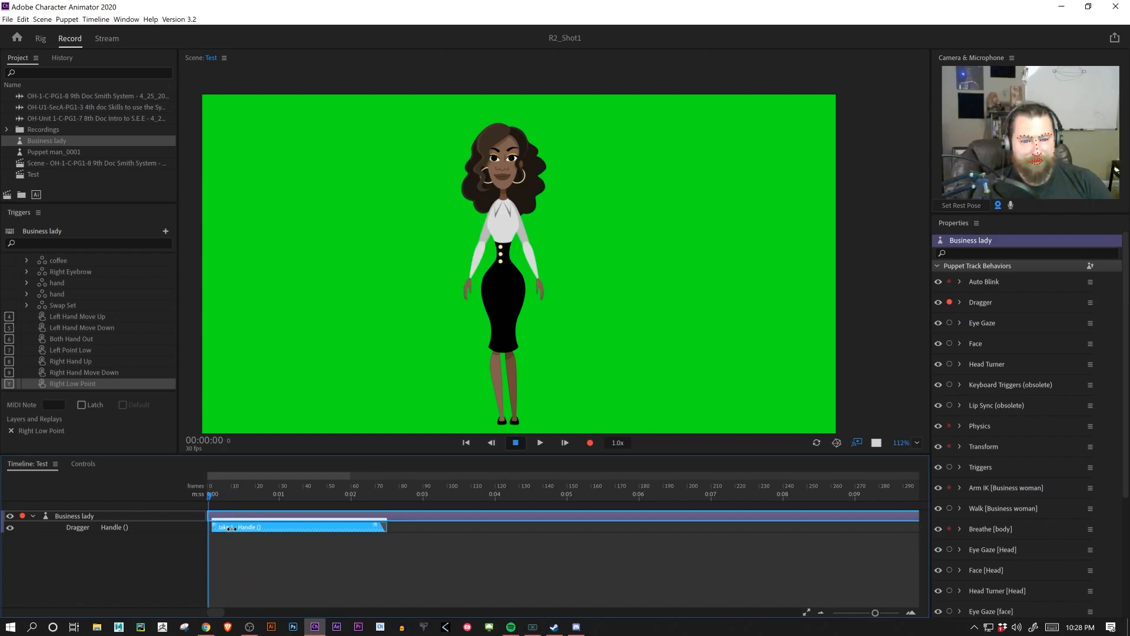
# Step: Shift the first take to start near frame 8, and capture a second right-hand take moving outward, extended to about frame 17
pyautogui.moveTo(232, 529); pyautogui.dragTo(246, 529)
pyautogui.moveTo(465, 291)
pyautogui.mouseDown()
pyautogui.moveTo(423, 284)
pyautogui.moveTo(395, 253)
pyautogui.moveTo(404, 260)
pyautogui.mouseUp()
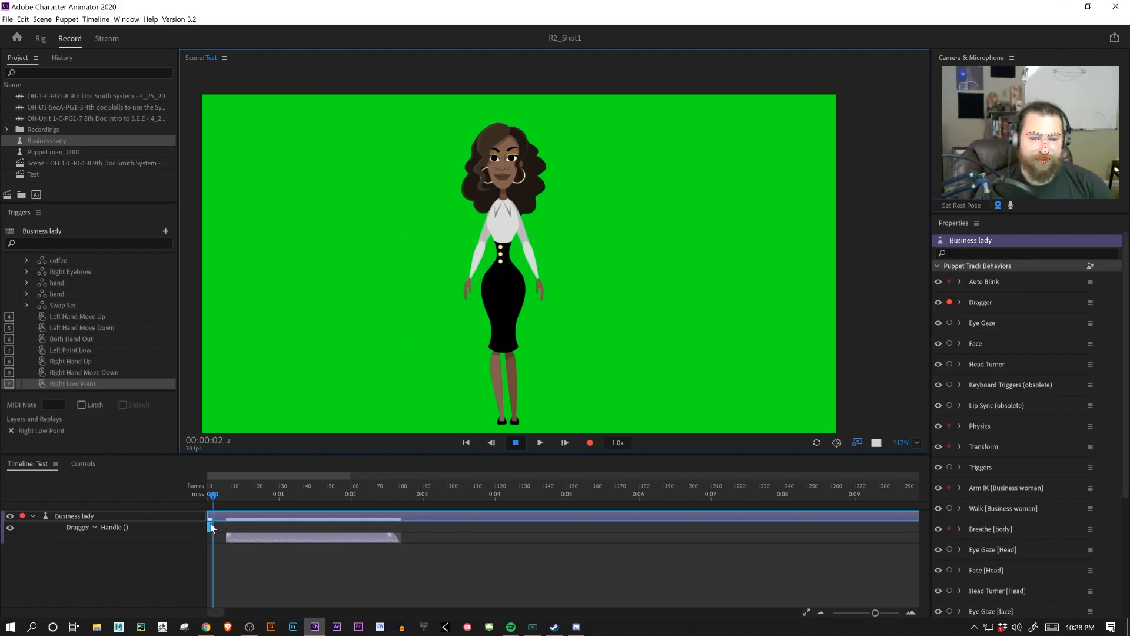
pyautogui.moveTo(213, 527); pyautogui.dragTo(250, 528)
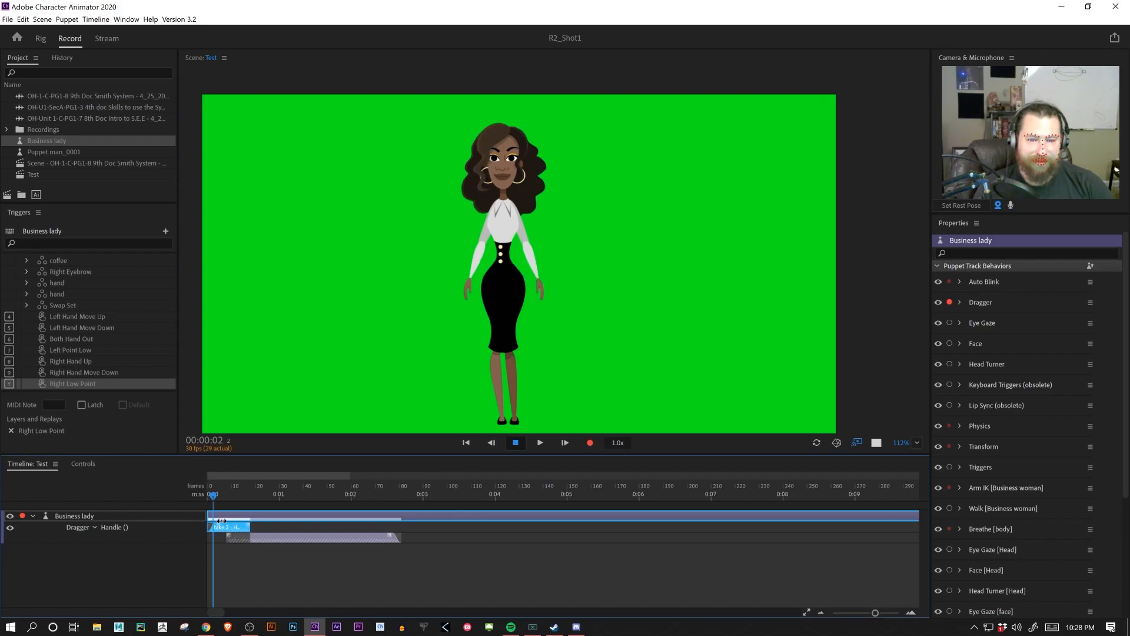
# Step: Play back the two overlapping Dragger takes from frame 0 to review the combined arm movement
pyautogui.scroll(4, 221, 533)
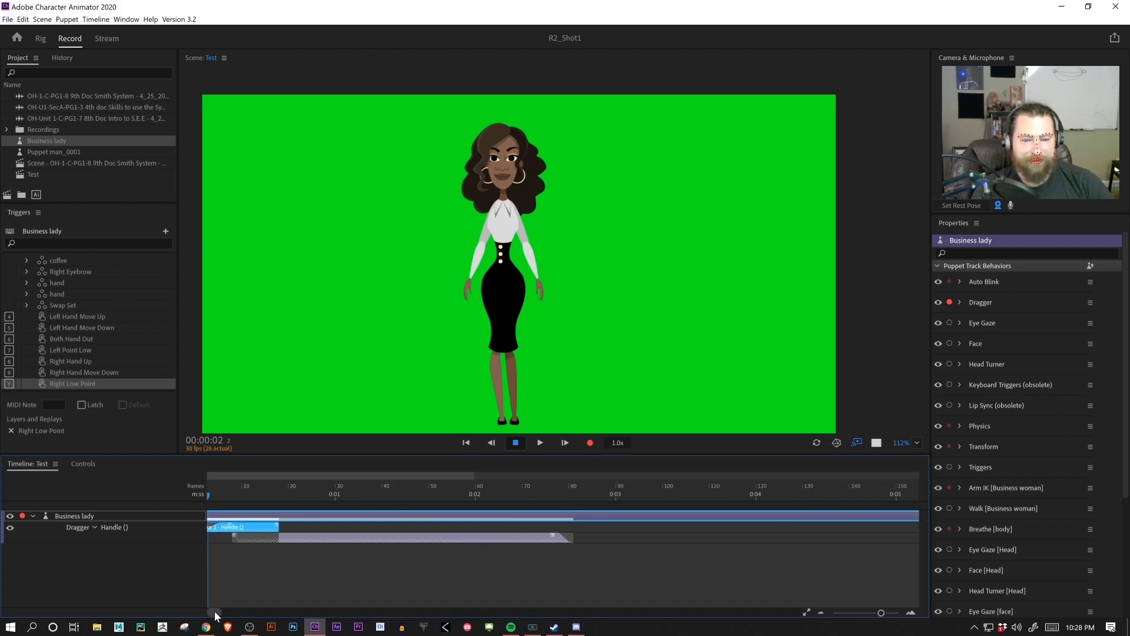
pyautogui.scroll(3, 223, 528)
pyautogui.scroll(2, 221, 525)
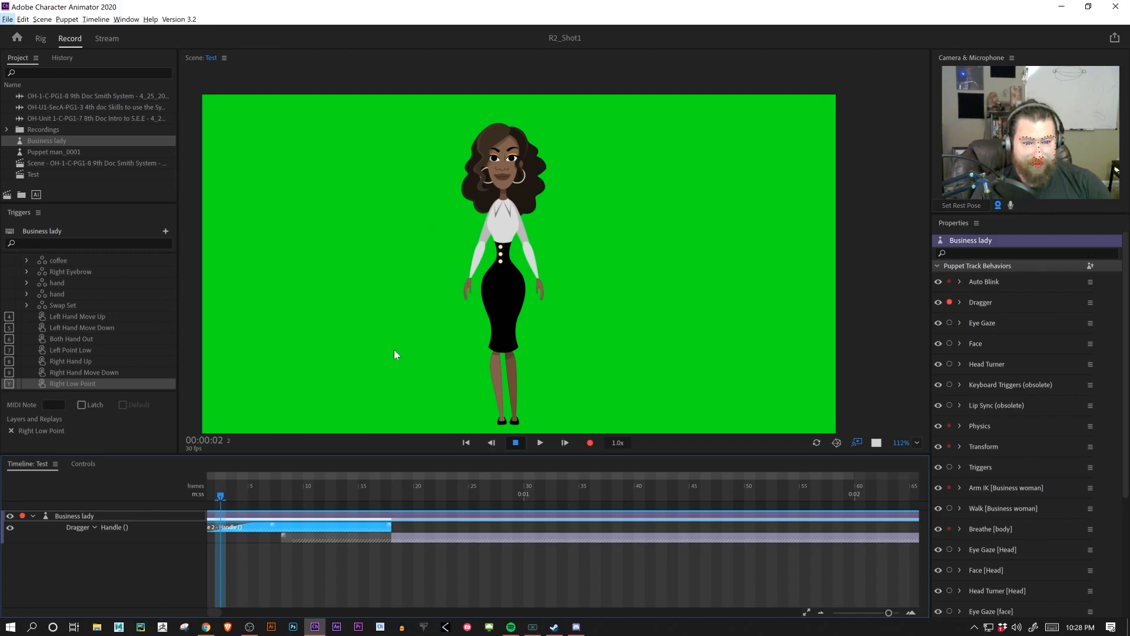
pyautogui.moveTo(220, 494)
pyautogui.mouseDown()
pyautogui.moveTo(308, 493)
pyautogui.moveTo(210, 494)
pyautogui.moveTo(156, 467)
pyautogui.moveTo(311, 498)
pyautogui.moveTo(211, 494)
pyautogui.mouseUp()
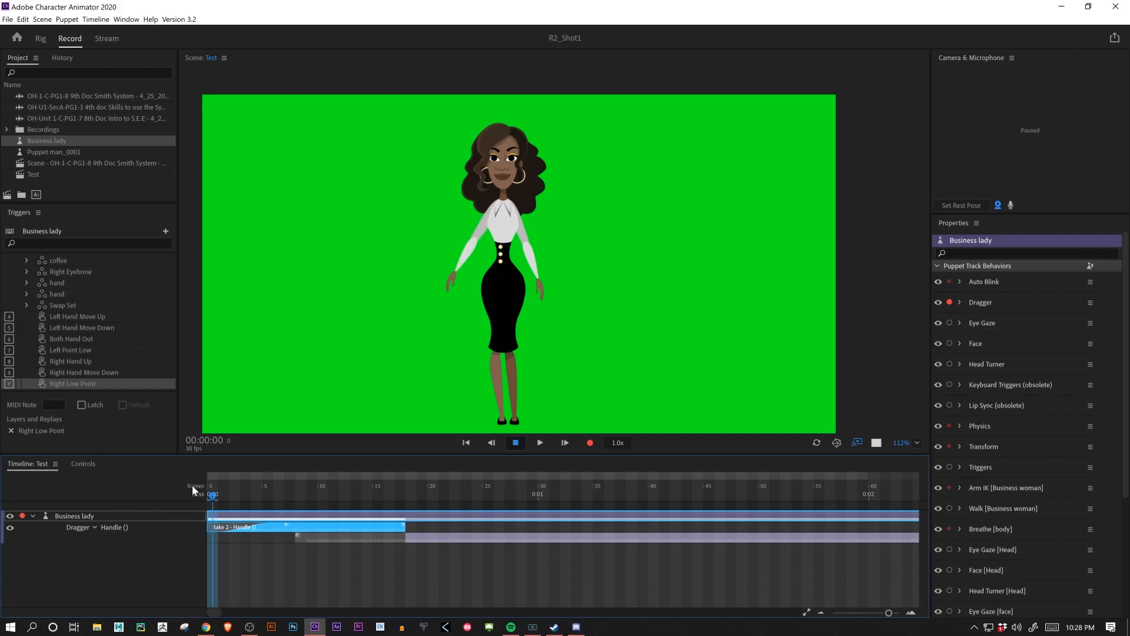
pyautogui.press('space')
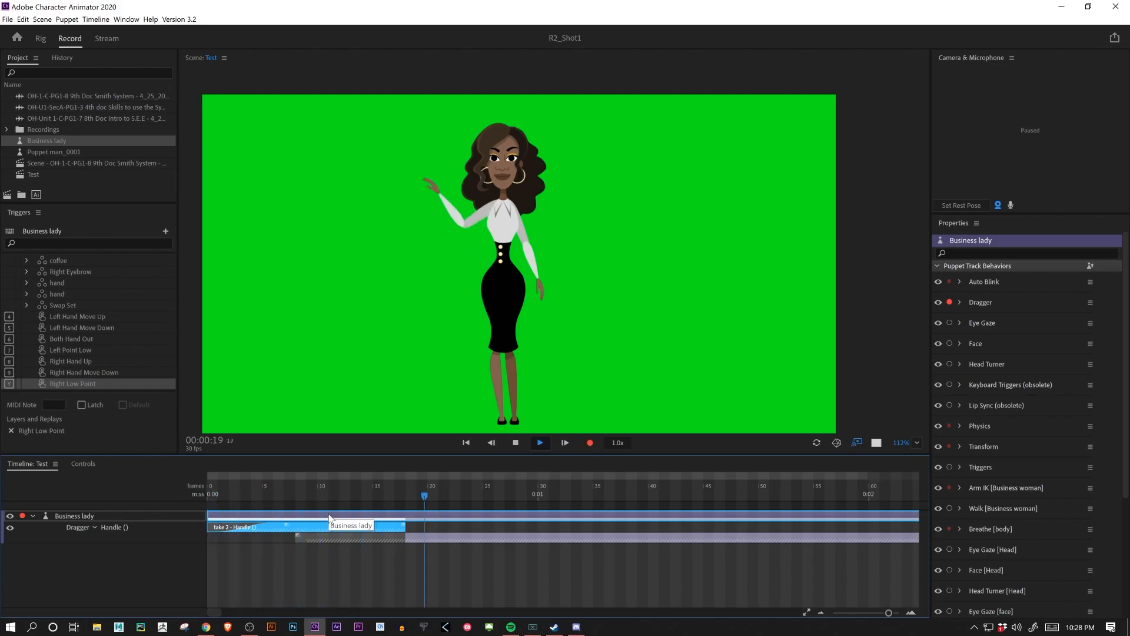
pyautogui.press('space')
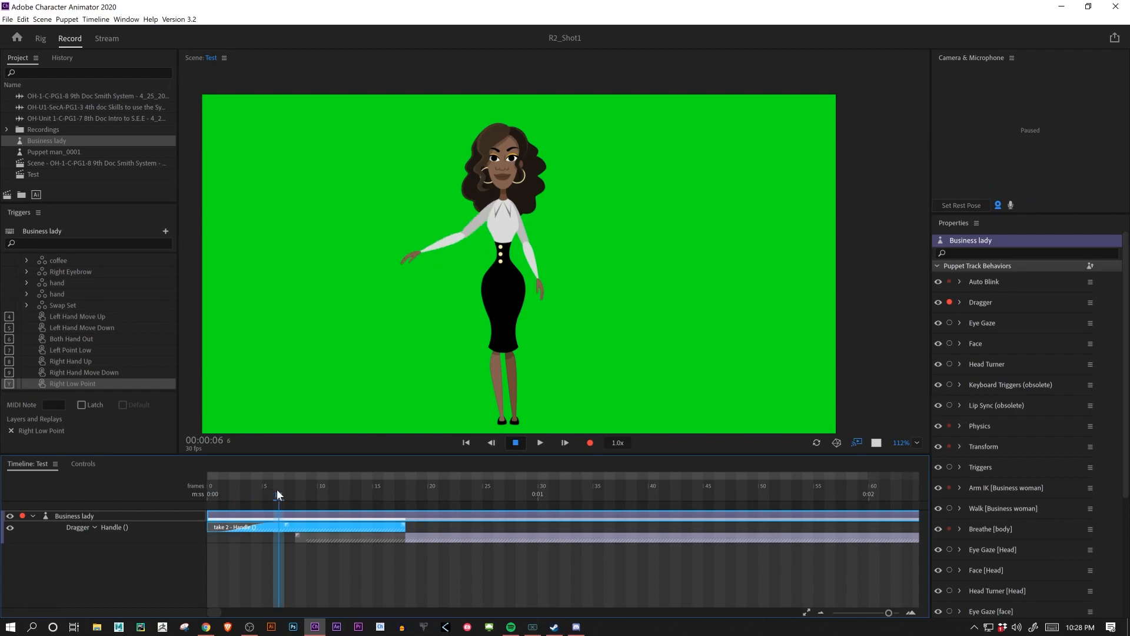
# Step: Set the second Dragger take's Blend In Curve to Ease In
pyautogui.rightClick(283, 530)
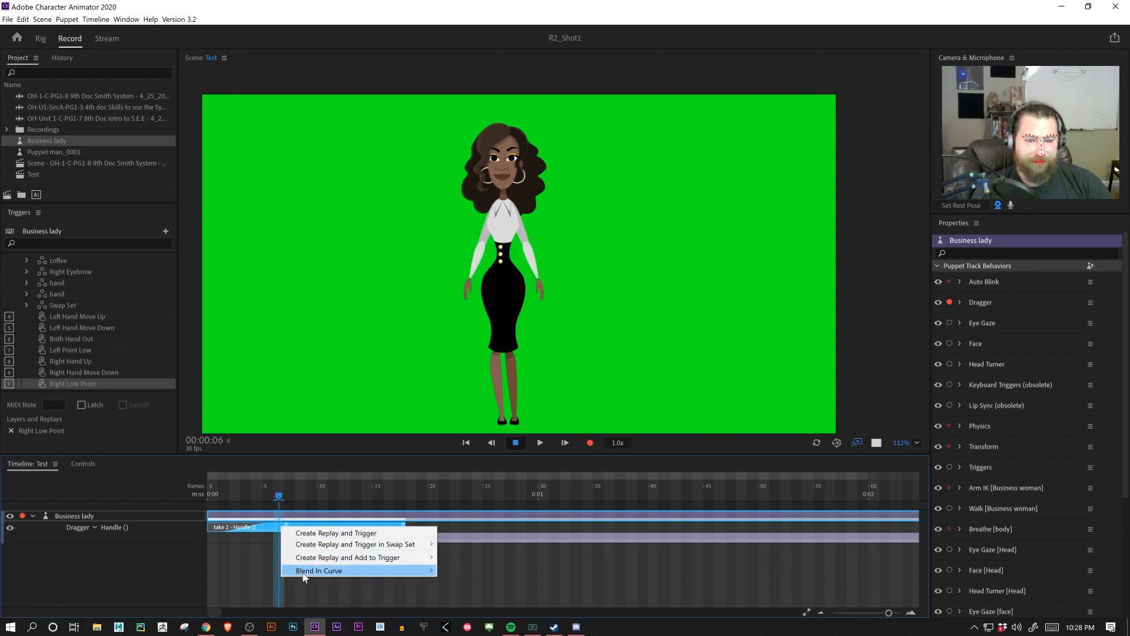
pyautogui.moveTo(305, 571)
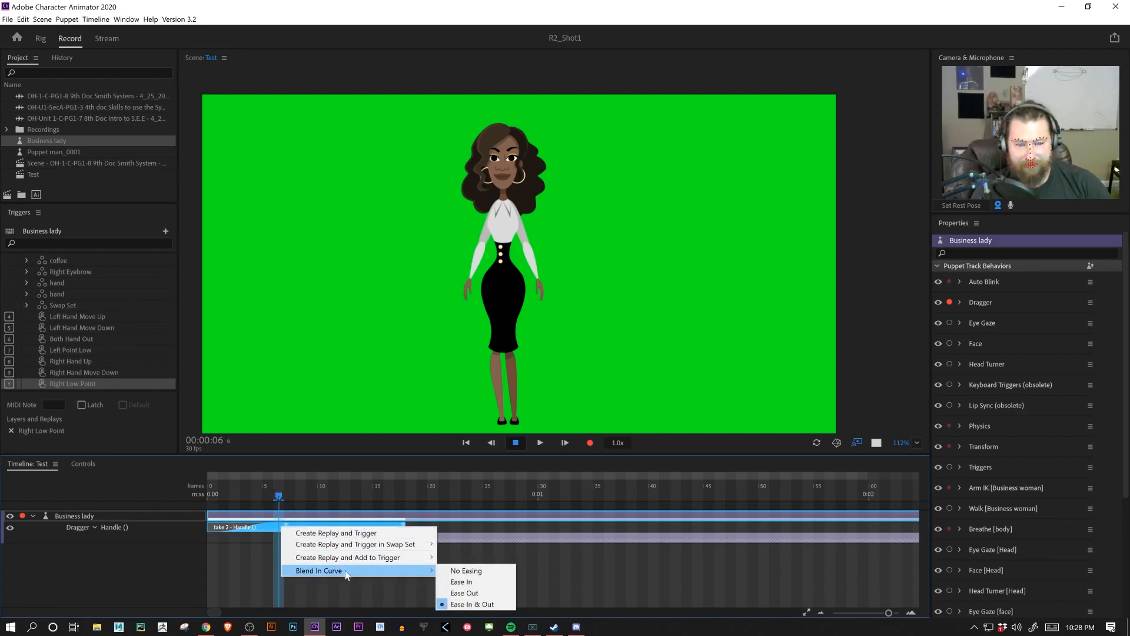
pyautogui.click(487, 583)
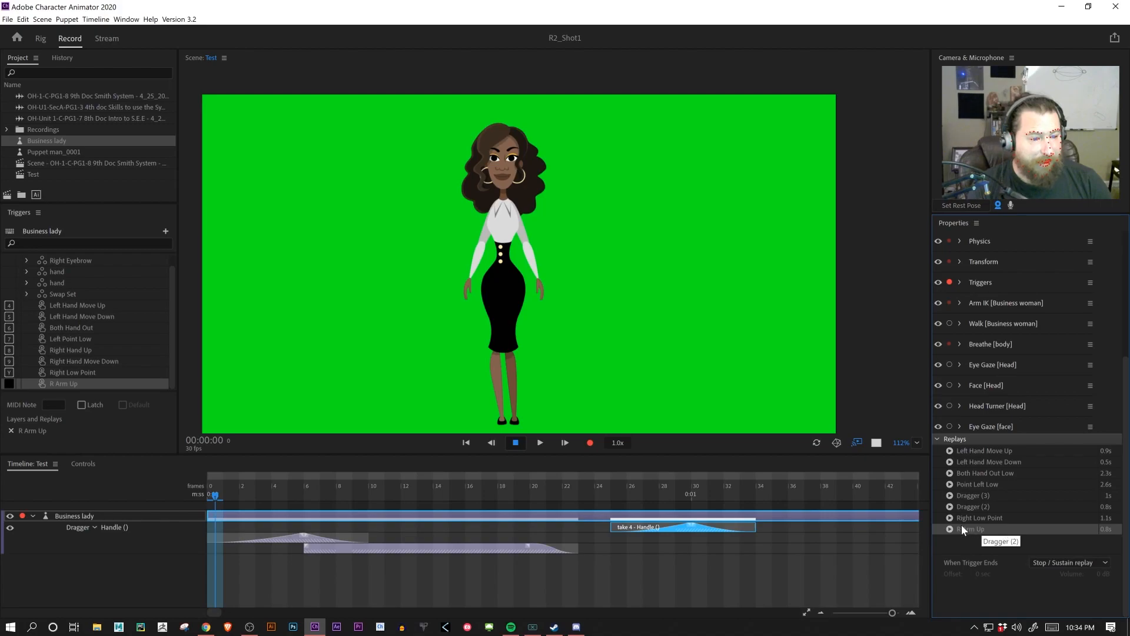
# Step: Set the R Arm Up replay to Let replay finish when its trigger ends, and scrub the timeline to about frame 19
pyautogui.click(1065, 563)
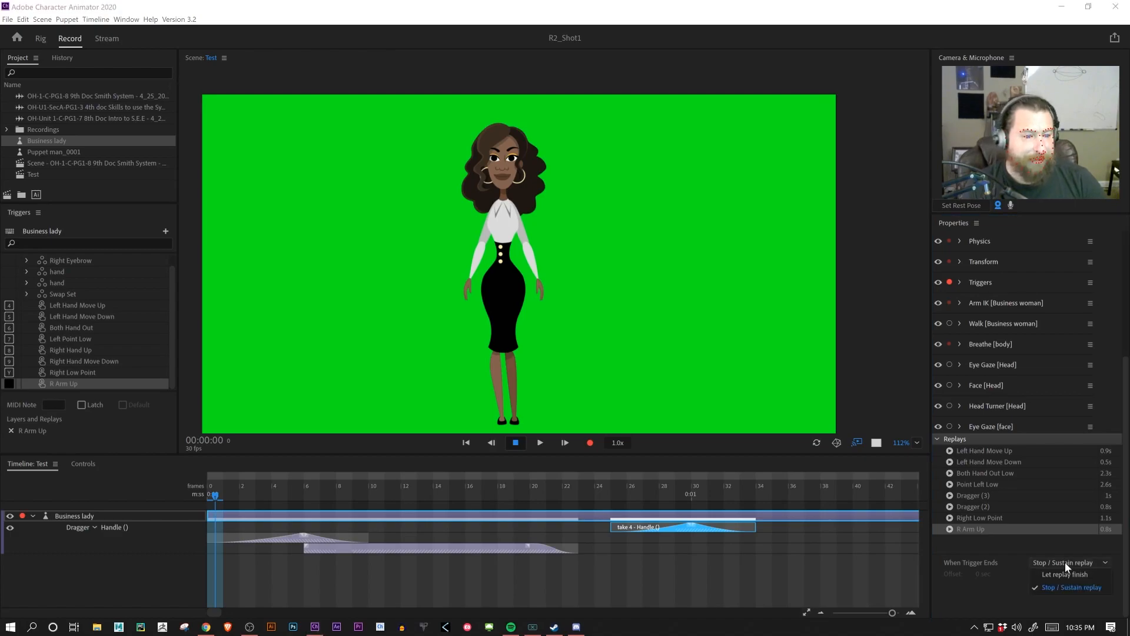
pyautogui.click(1077, 574)
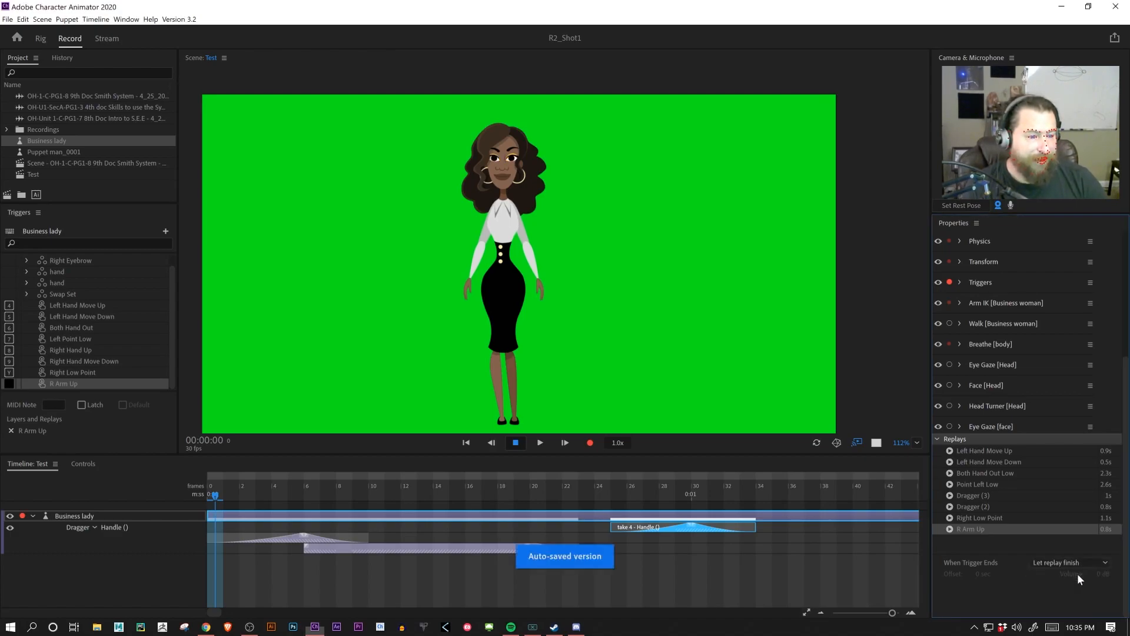
pyautogui.moveTo(274, 490); pyautogui.dragTo(247, 494)
pyautogui.moveTo(112, 492); pyautogui.dragTo(523, 530)
# Step: Set the R Arm Up replay to Stop / Sustain replay when its trigger ends, scrub to frame 23 and deselect the track
pyautogui.click(1080, 563)
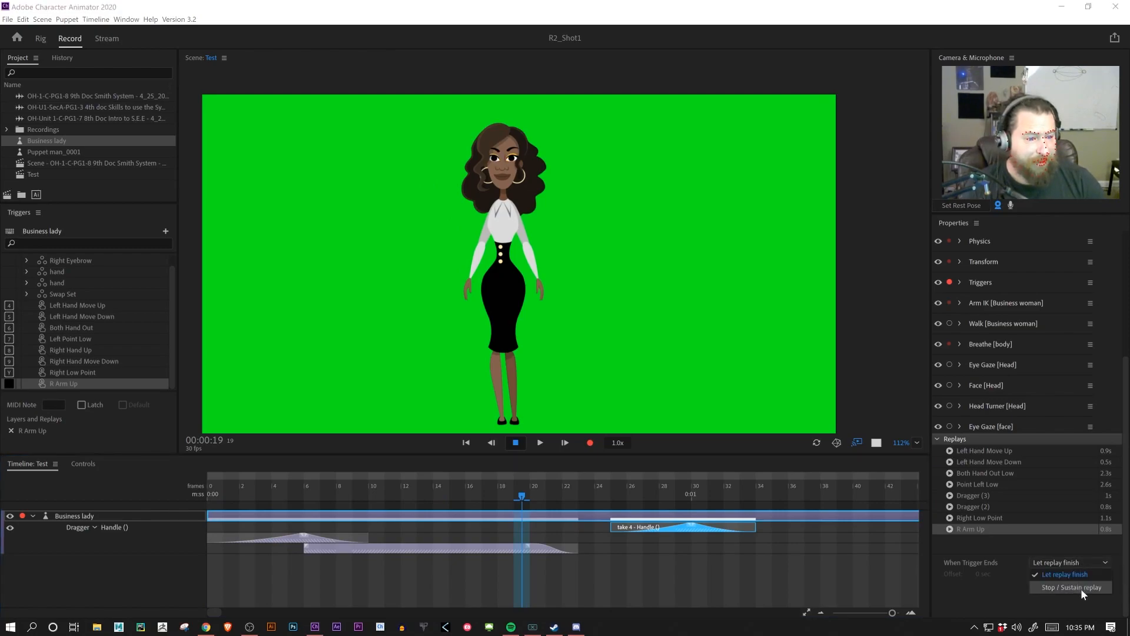
pyautogui.click(1081, 589)
pyautogui.moveTo(278, 483); pyautogui.dragTo(587, 495)
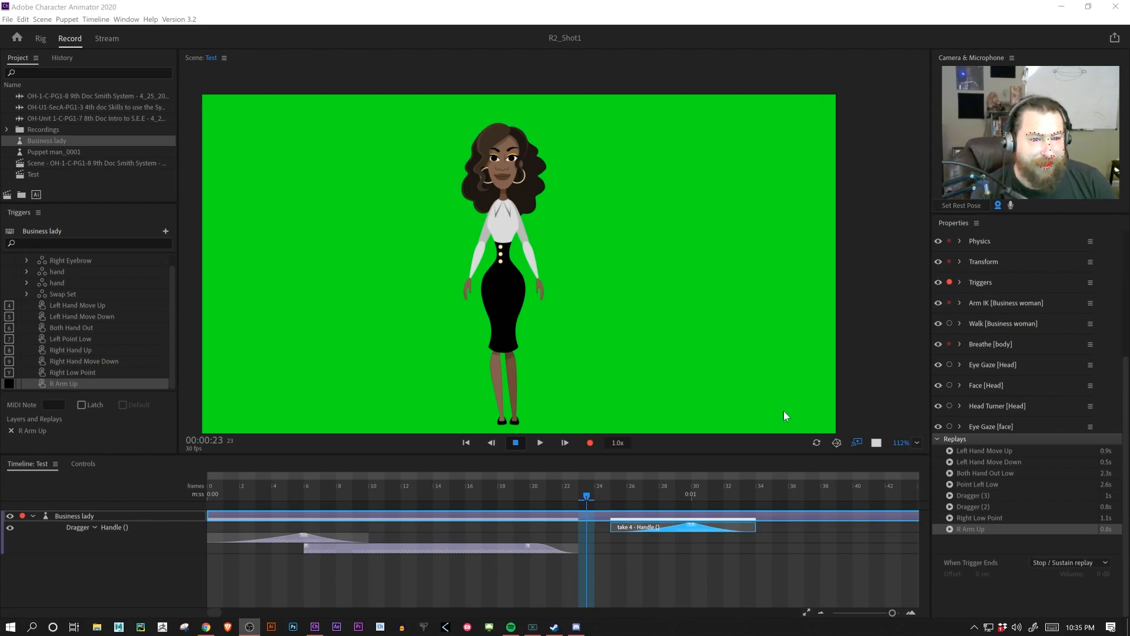
pyautogui.click(777, 557)
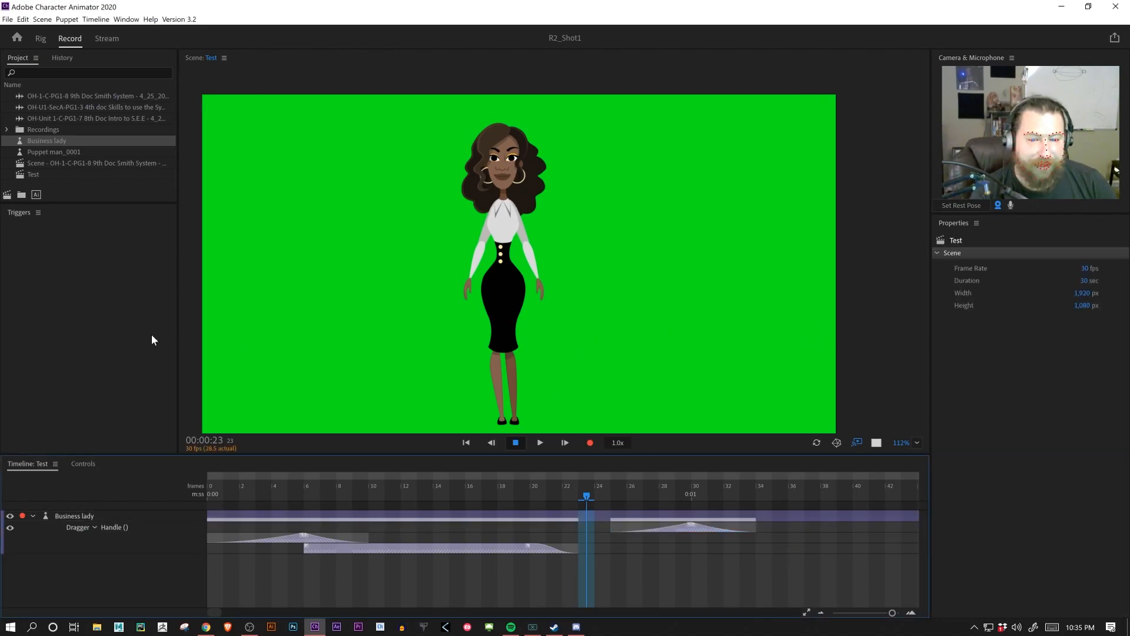
# Step: Select the Business lady track and try the Right Hand Up trigger with the Triggers behavior armed
pyautogui.click(325, 517)
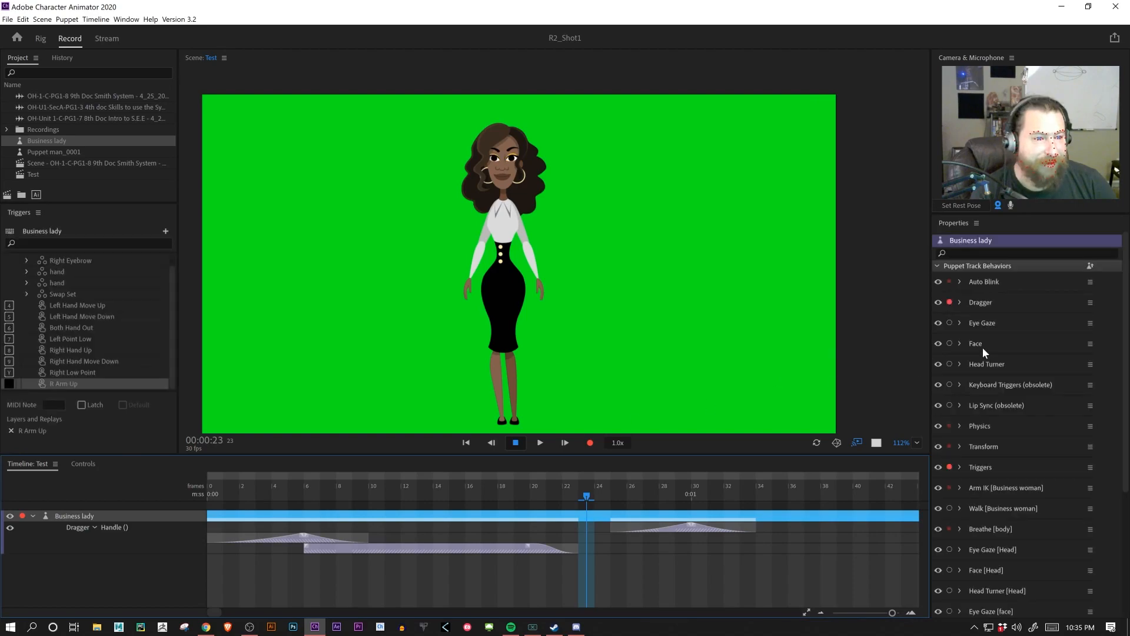
pyautogui.click(949, 467)
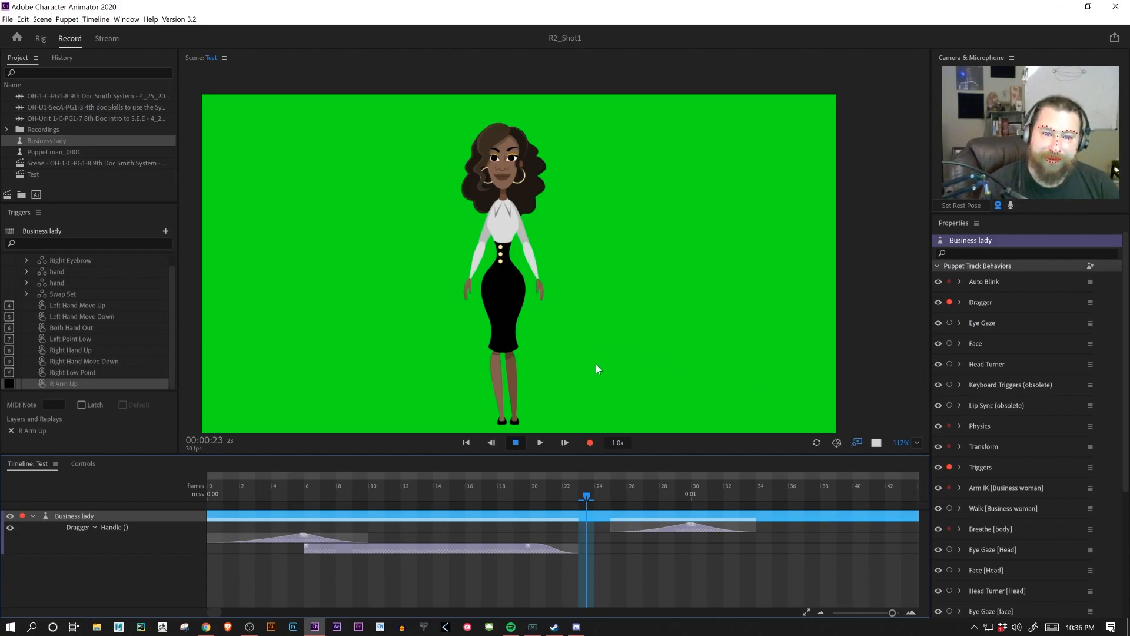
pyautogui.press('8')
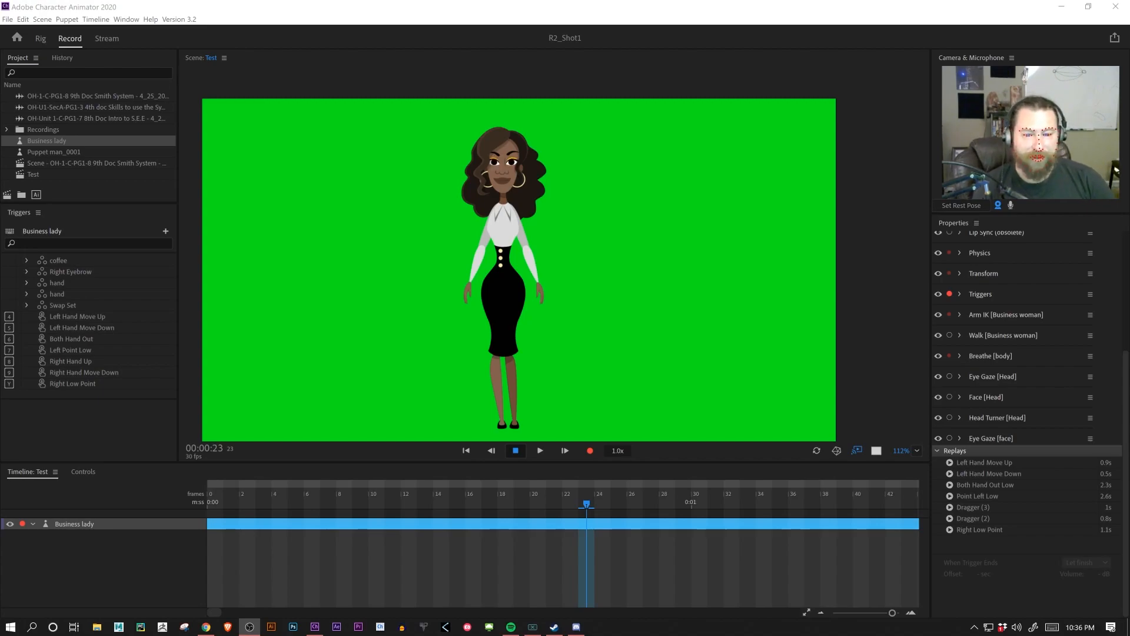
# Step: Record a new performance take of the Business lady puppet from frame 0 and stop the recording
pyautogui.moveTo(271, 498); pyautogui.dragTo(196, 496)
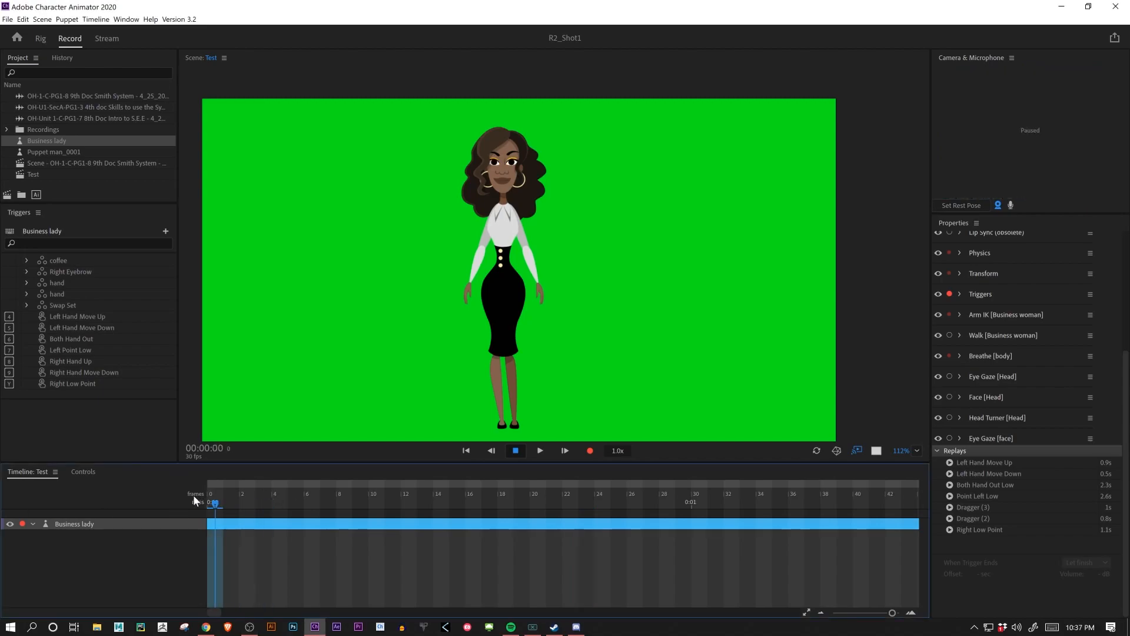
pyautogui.hotkey('ctrl', 'r')
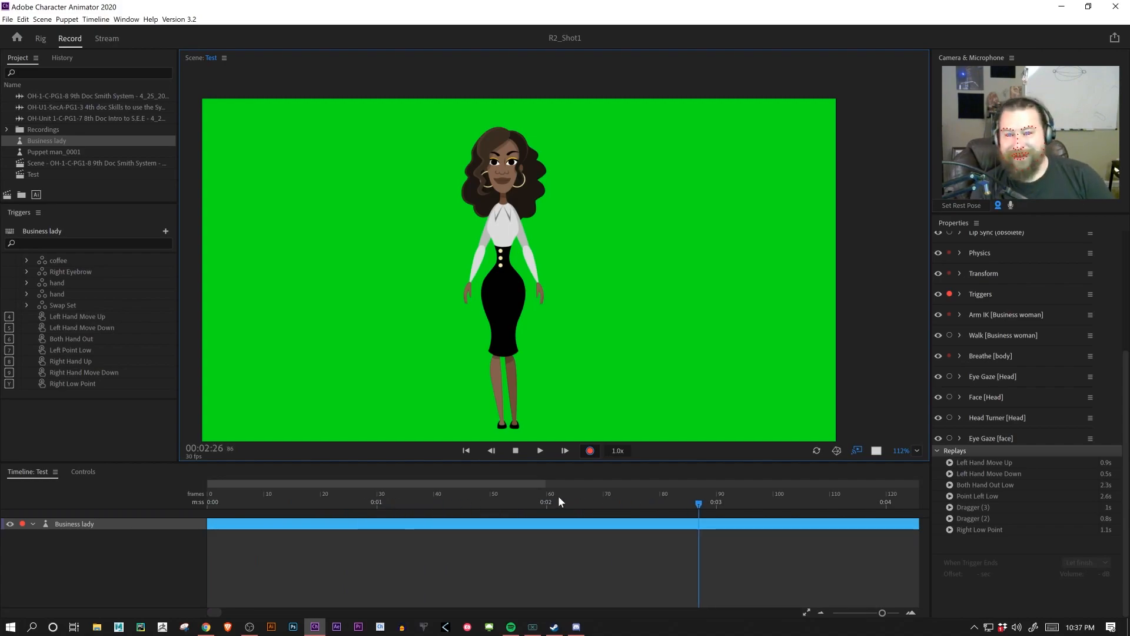
pyautogui.click(516, 451)
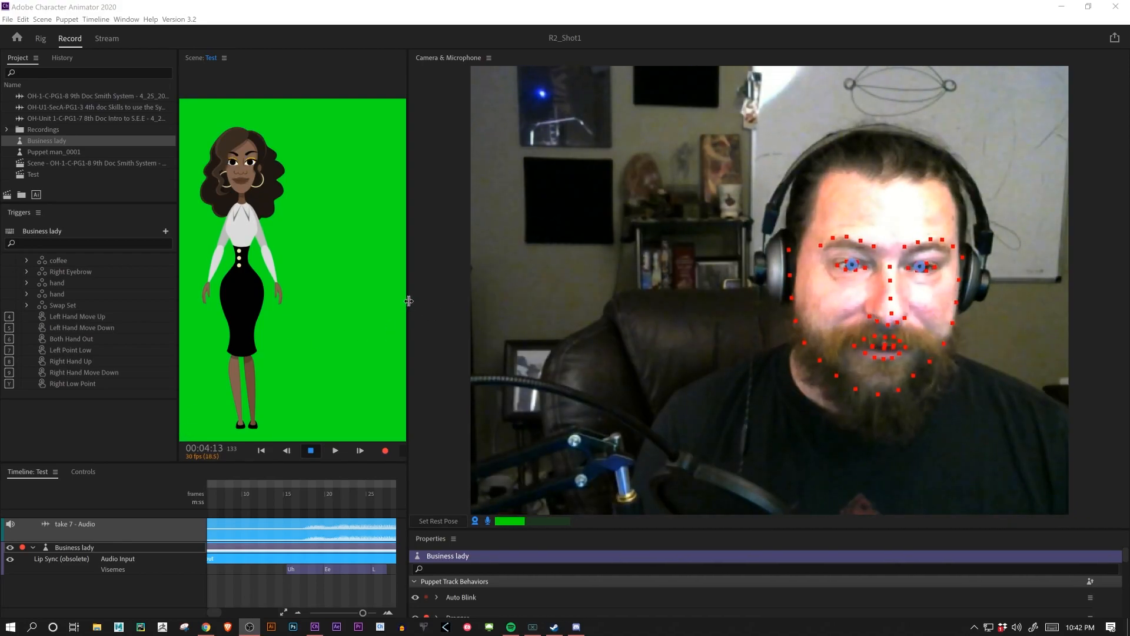
# Step: Resize the workspace to widen the Scene view, narrow the camera view and give the puppet's Properties more height
pyautogui.click(409, 301)
pyautogui.moveTo(409, 301); pyautogui.dragTo(900, 299)
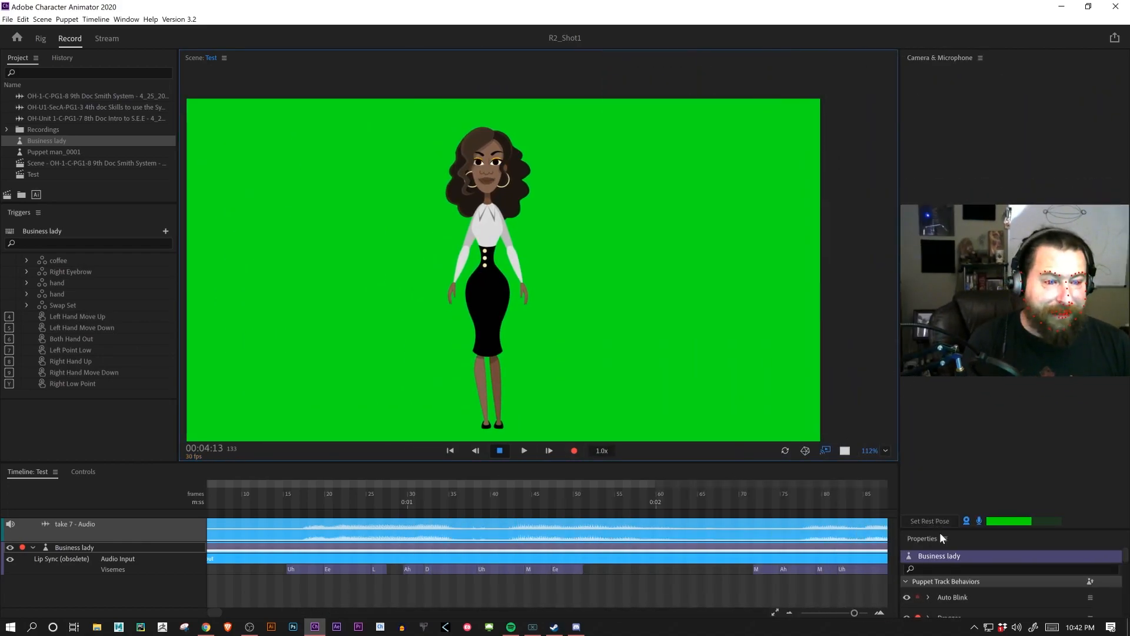
pyautogui.moveTo(947, 532); pyautogui.dragTo(947, 285)
# Step: Scrub to frame 17 and set the first viseme of the lip sync take to Aa (i)
pyautogui.click(283, 496)
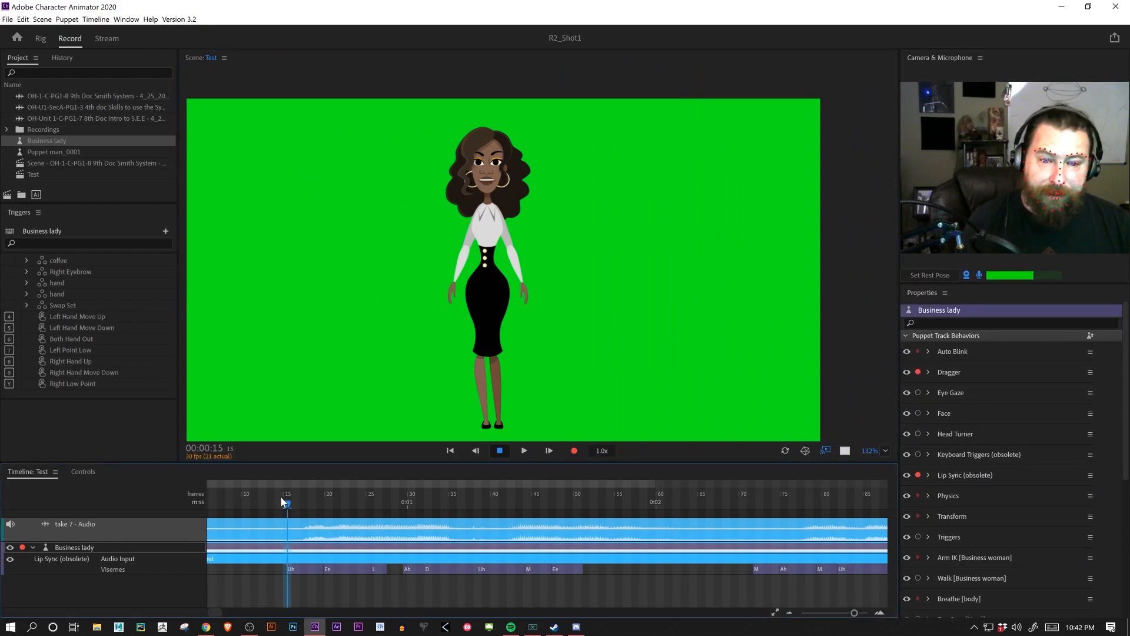
pyautogui.moveTo(276, 501); pyautogui.dragTo(305, 501)
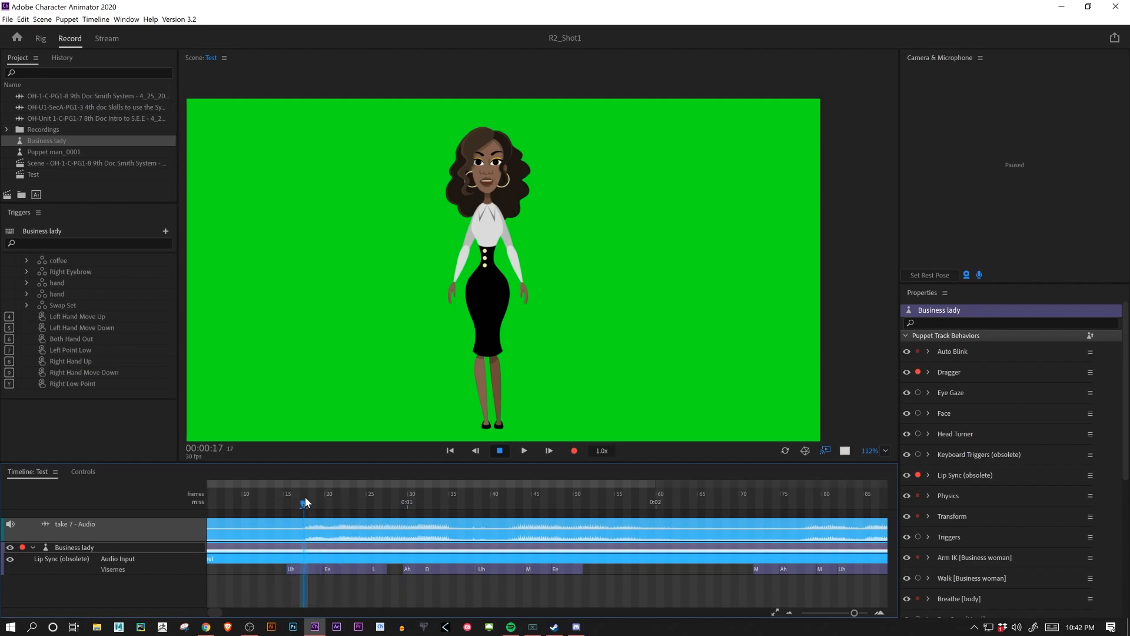
pyautogui.rightClick(304, 570)
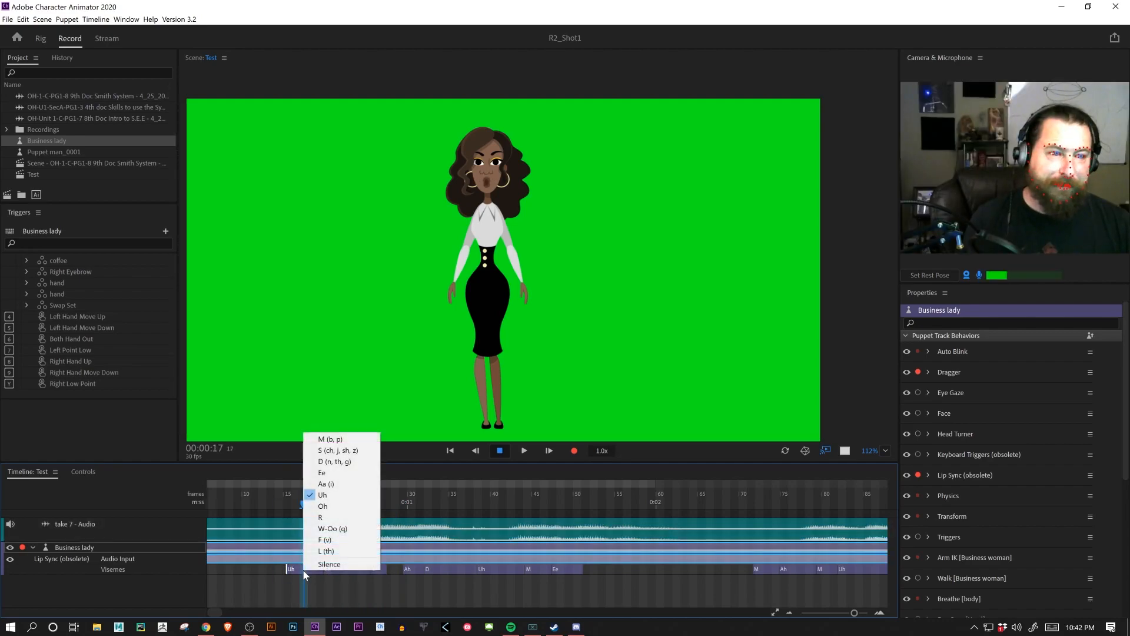
pyautogui.click(346, 484)
# Step: Silence the Ee viseme near frame 20, extend the following L viseme back to about frame 21, and play back the result
pyautogui.click(248, 505)
pyautogui.moveTo(248, 503); pyautogui.dragTo(361, 508)
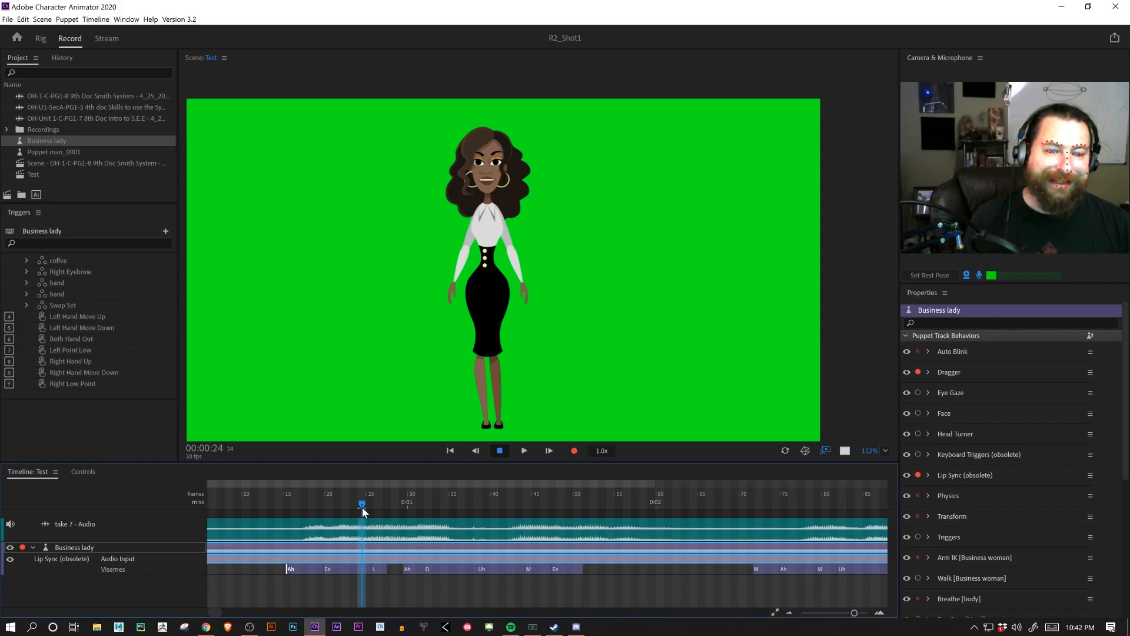
pyautogui.rightClick(334, 568)
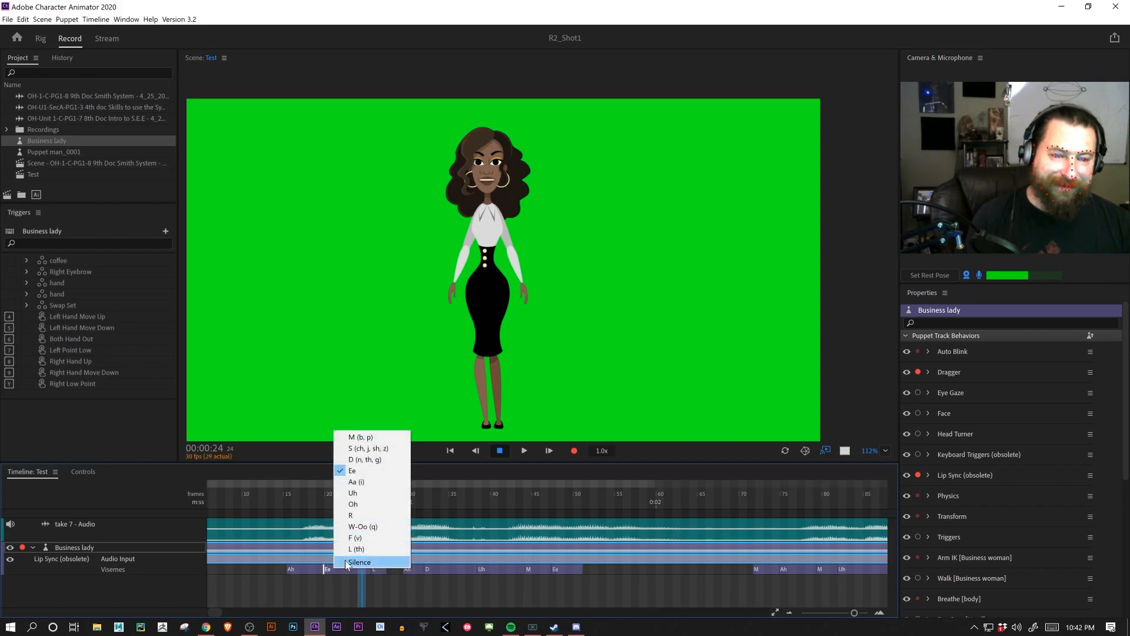
pyautogui.click(353, 563)
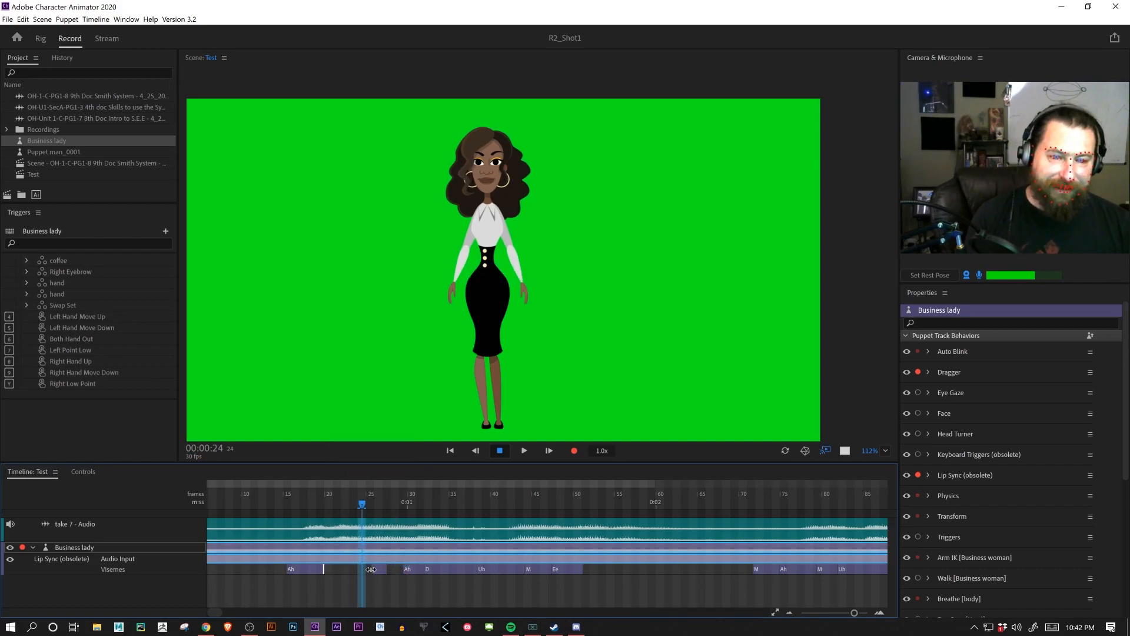
pyautogui.moveTo(343, 570); pyautogui.dragTo(331, 570)
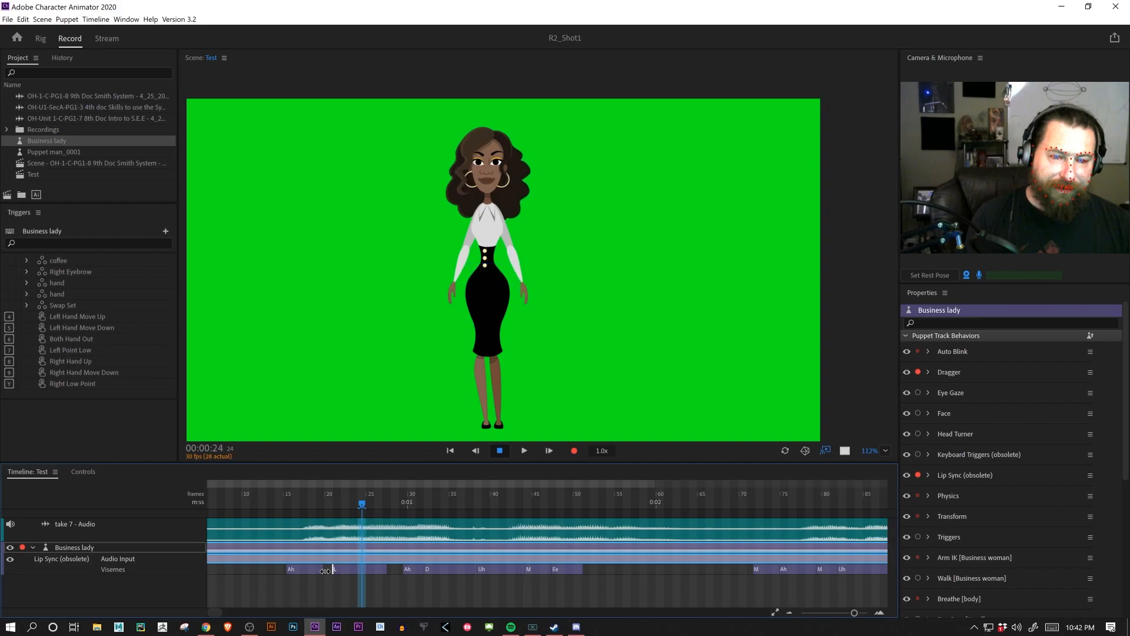
pyautogui.moveTo(311, 505); pyautogui.dragTo(240, 524)
pyautogui.press('space')
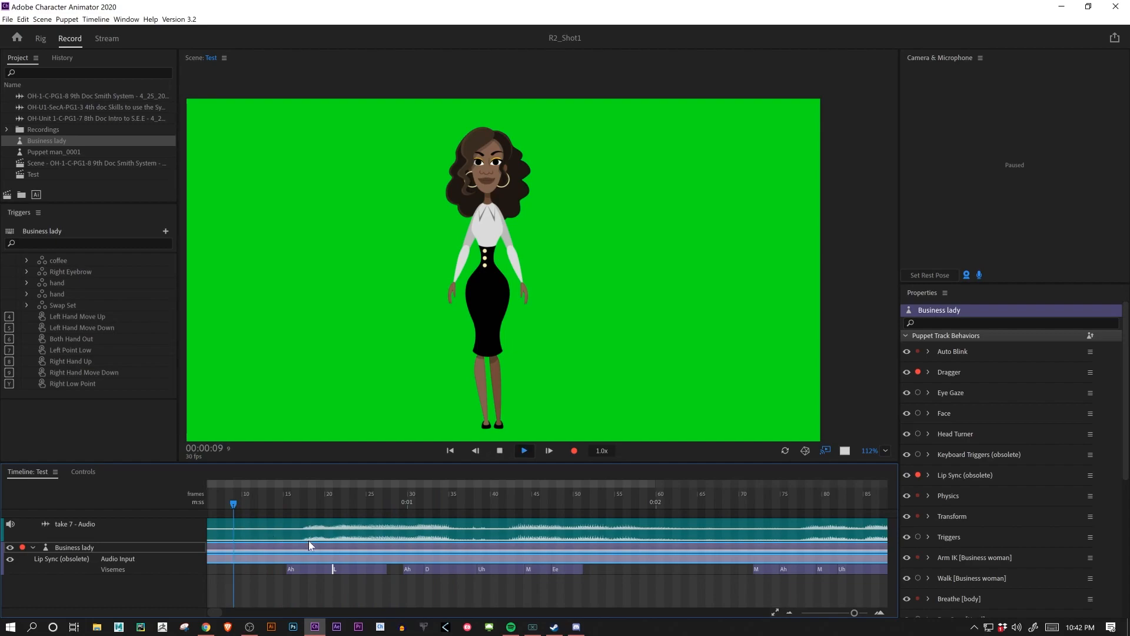
# Step: Split the L viseme at about frame 26, set the new segment to Ee, and play back the lip sync
pyautogui.moveTo(407, 504)
pyautogui.mouseDown()
pyautogui.moveTo(417, 507)
pyautogui.moveTo(264, 497)
pyautogui.moveTo(414, 505)
pyautogui.moveTo(340, 504)
pyautogui.moveTo(390, 502)
pyautogui.mouseUp()
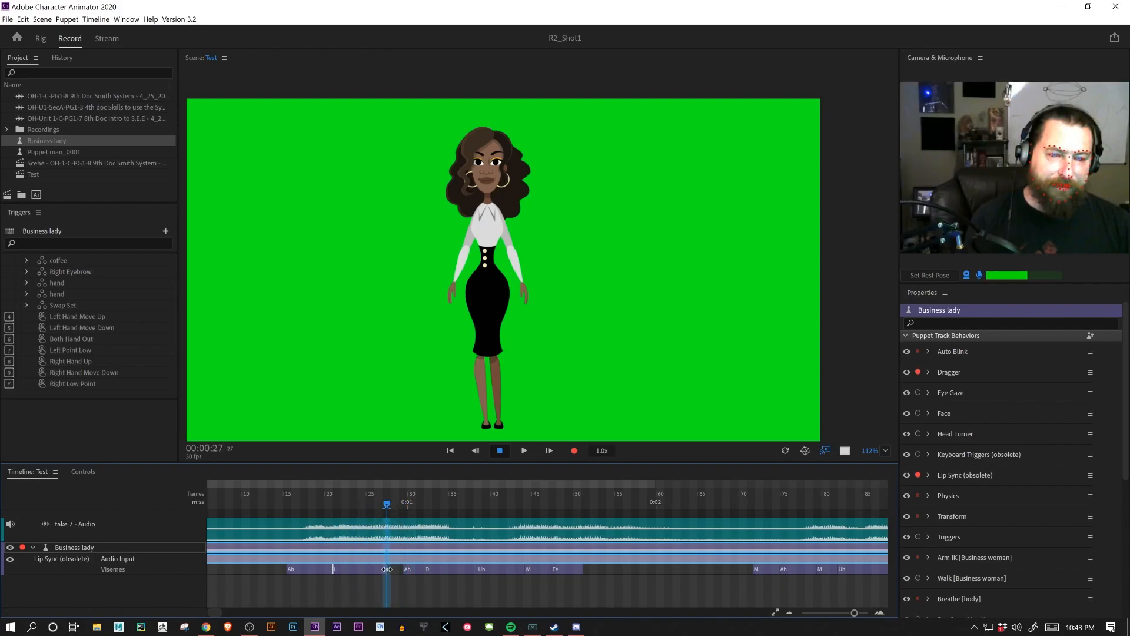
pyautogui.keyDown('alt'); pyautogui.click(380, 570); pyautogui.keyUp('alt')
pyautogui.rightClick(388, 572)
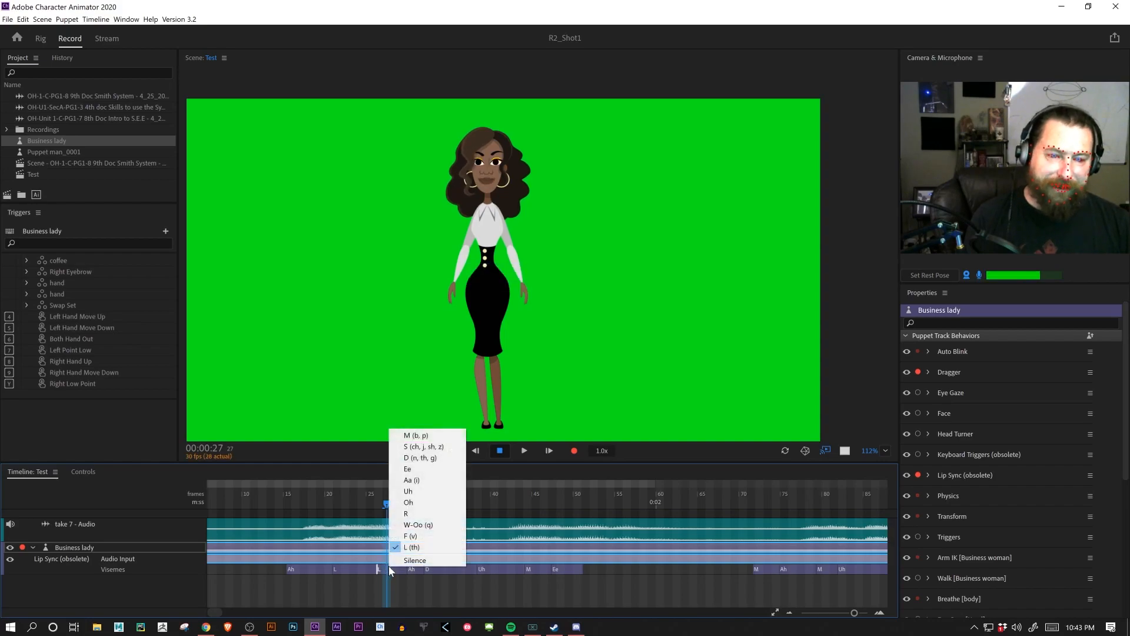
pyautogui.click(407, 469)
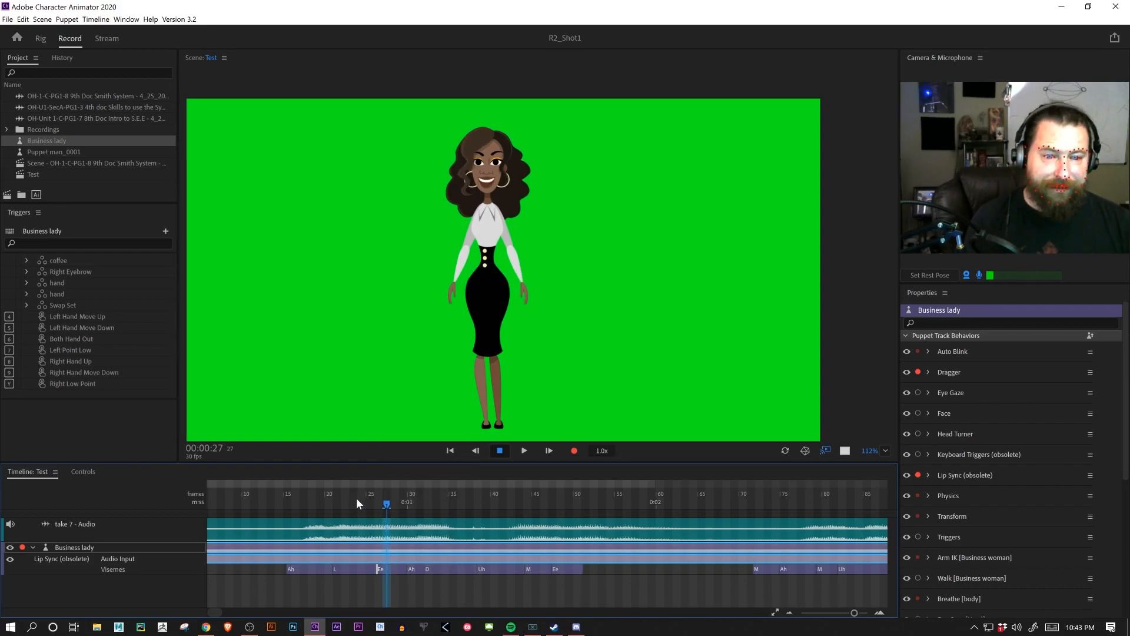
pyautogui.moveTo(356, 497); pyautogui.dragTo(234, 496)
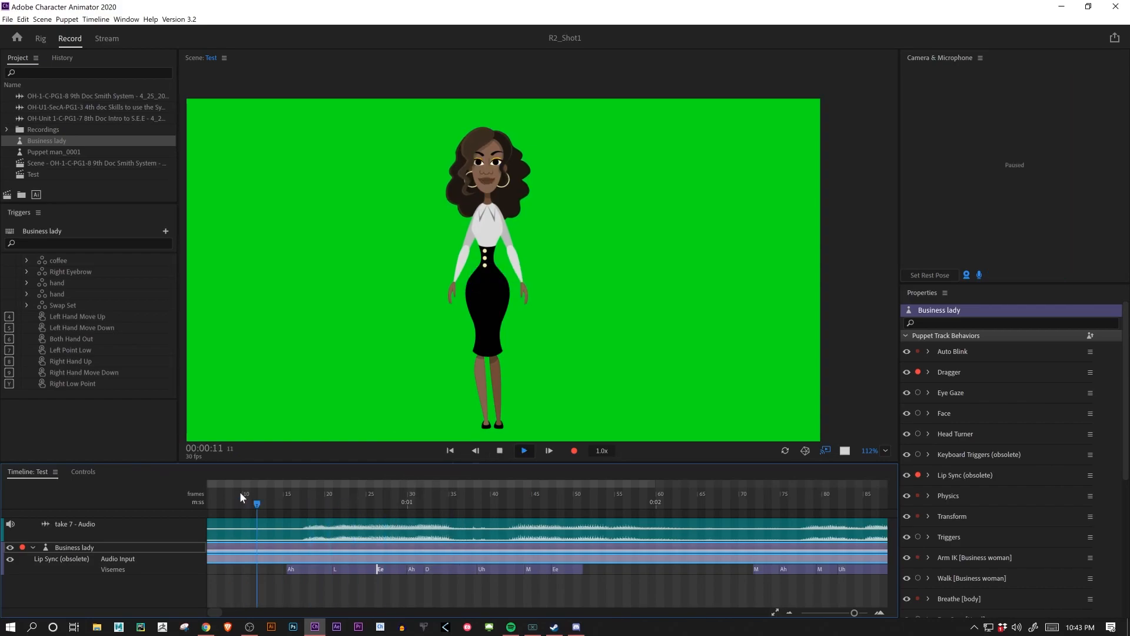
pyautogui.press('space')
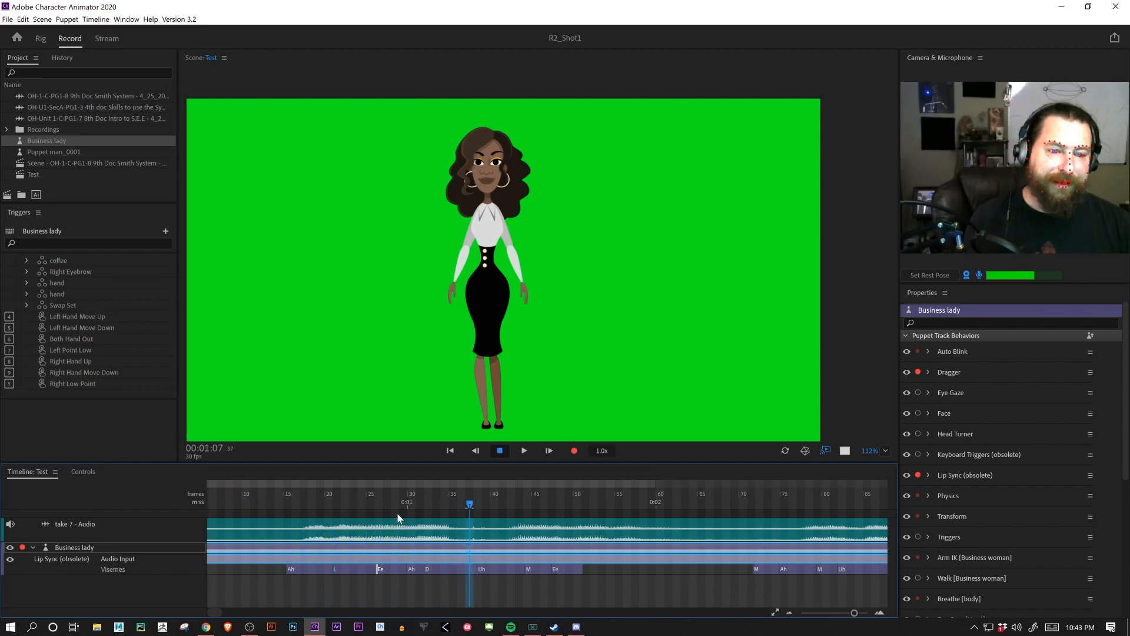
# Step: Delay the start of the D viseme to about frame 34 and play the lip sync from frame 14 to check it
pyautogui.moveTo(371, 503); pyautogui.dragTo(460, 496)
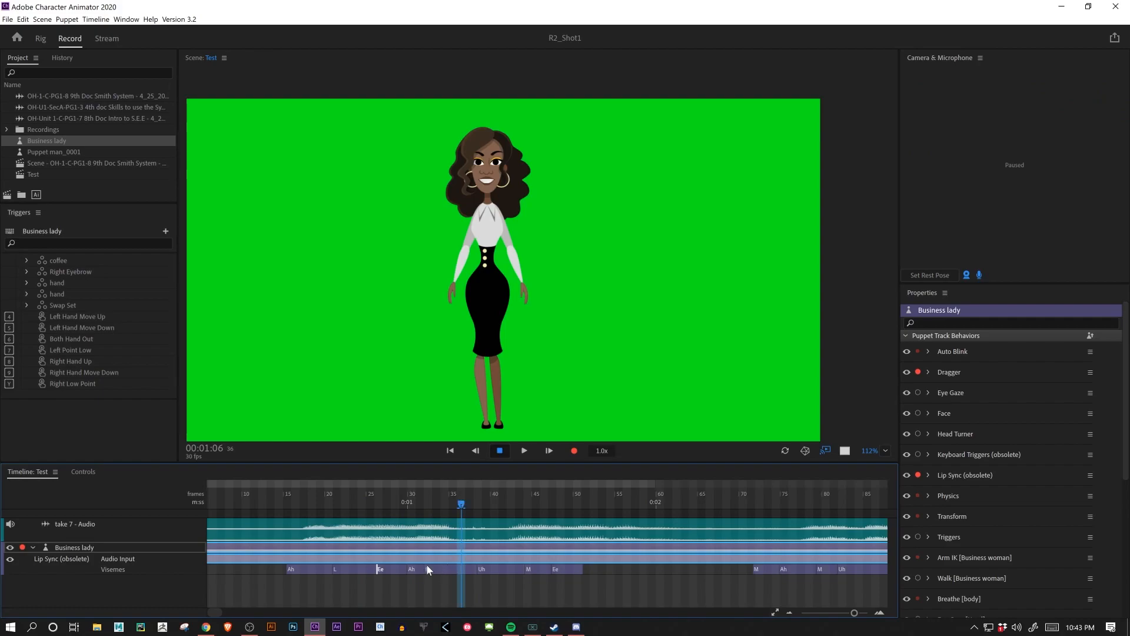
pyautogui.moveTo(388, 504); pyautogui.dragTo(278, 501)
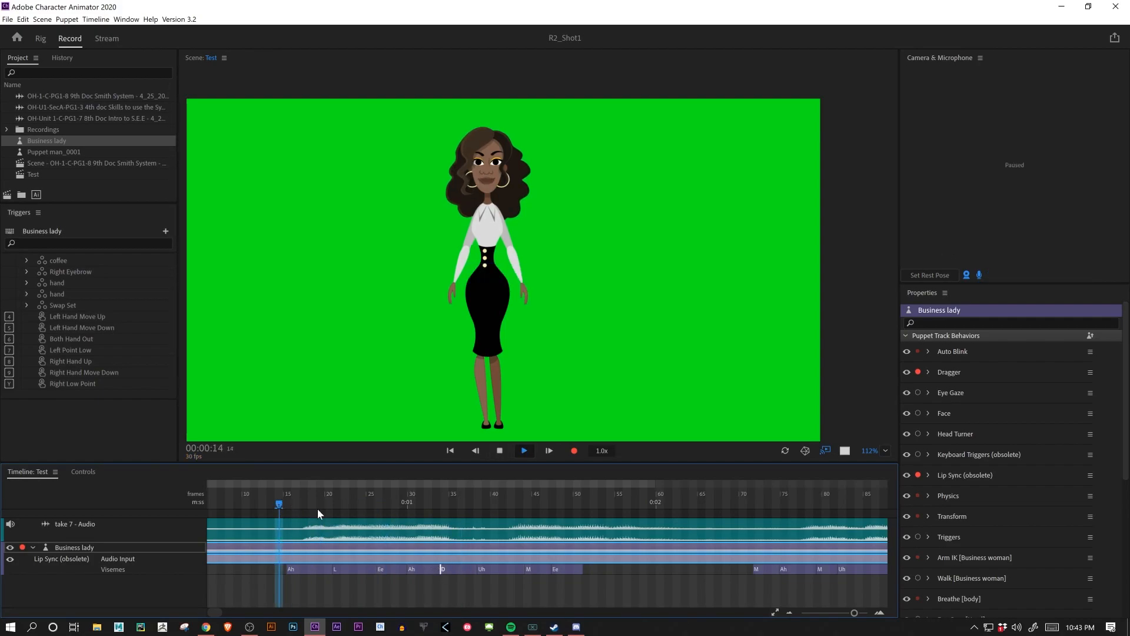
pyautogui.press('space')
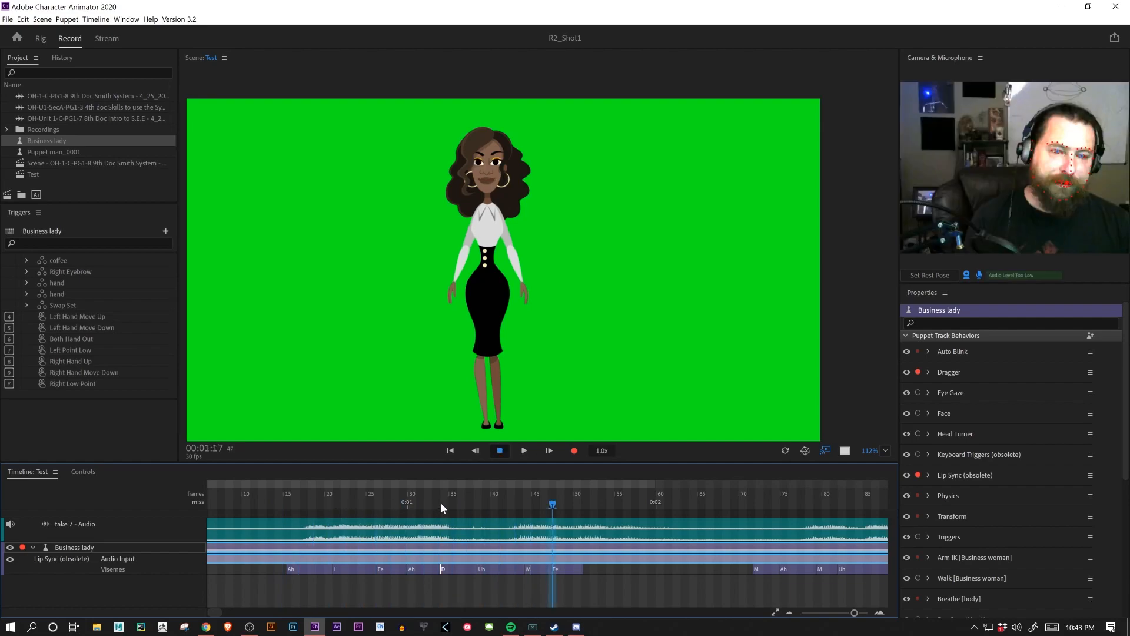
pyautogui.moveTo(415, 500); pyautogui.dragTo(530, 499)
pyautogui.press('space')
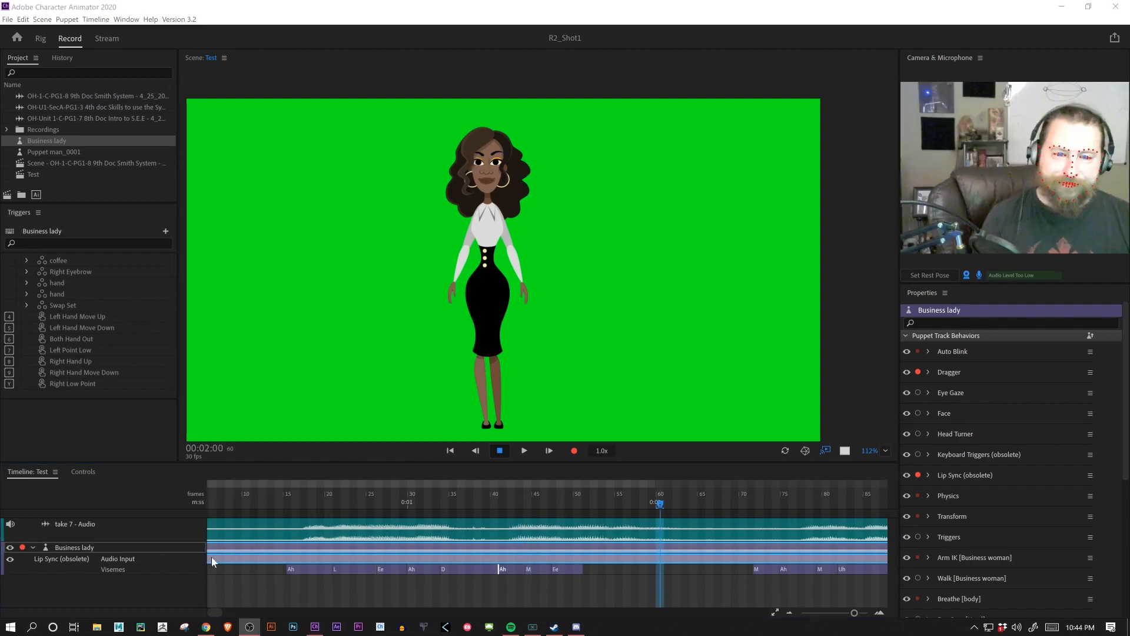
# Step: Delete the Ee viseme near frame 47 and stretch the M viseme to span from about frame 49 to 61
pyautogui.click(462, 504)
pyautogui.moveTo(463, 505); pyautogui.dragTo(602, 512)
pyautogui.click(557, 567)
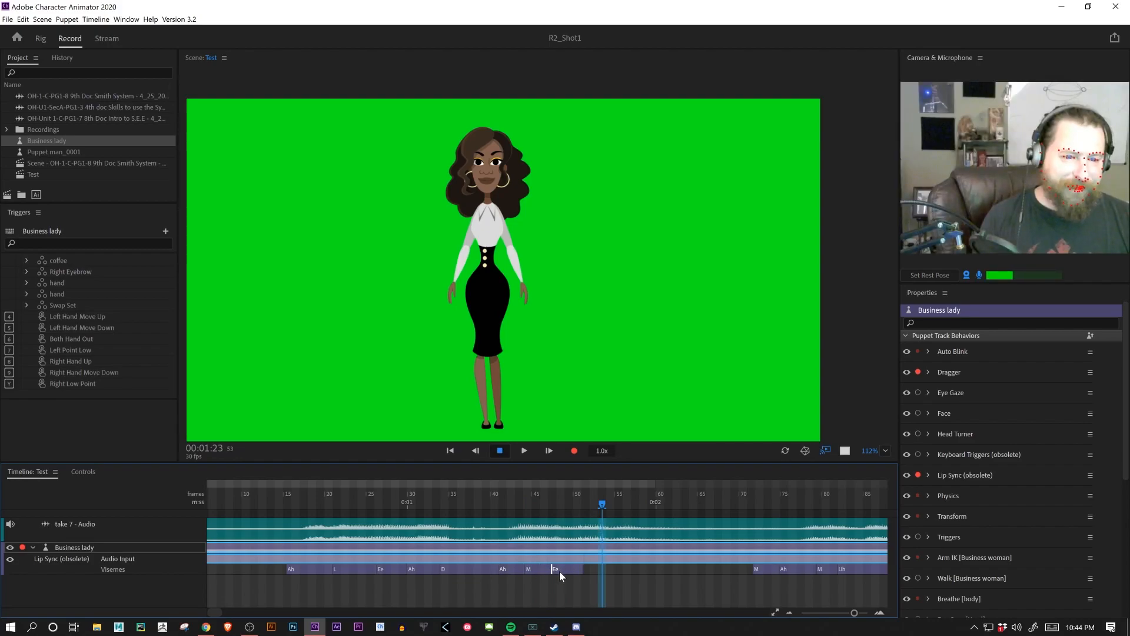
pyautogui.press('Delete')
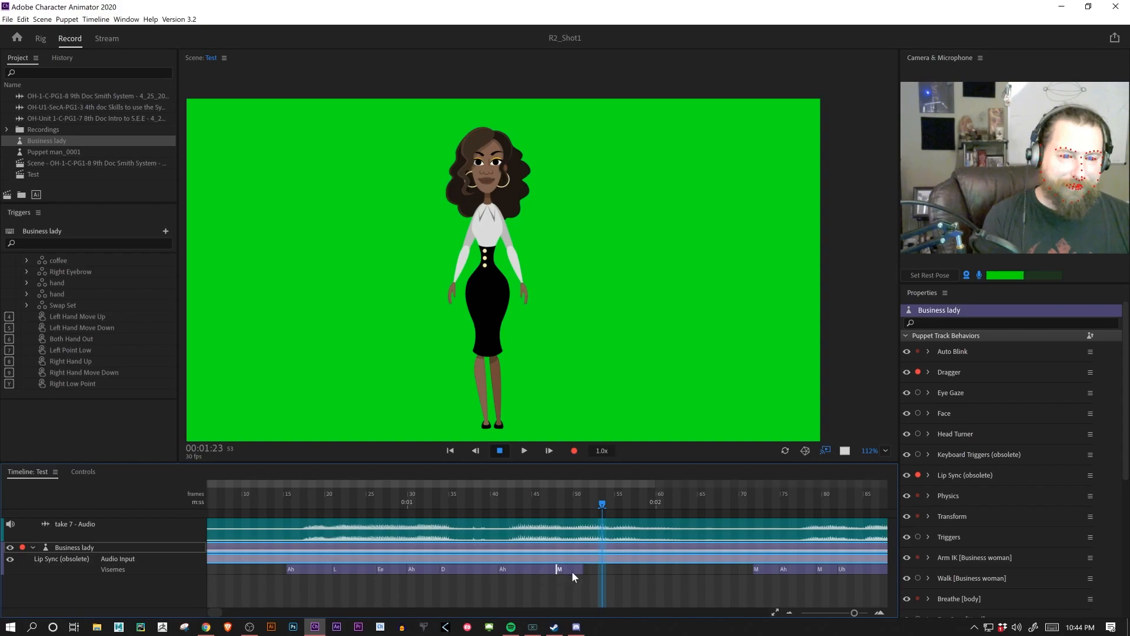
pyautogui.moveTo(585, 571); pyautogui.dragTo(658, 580)
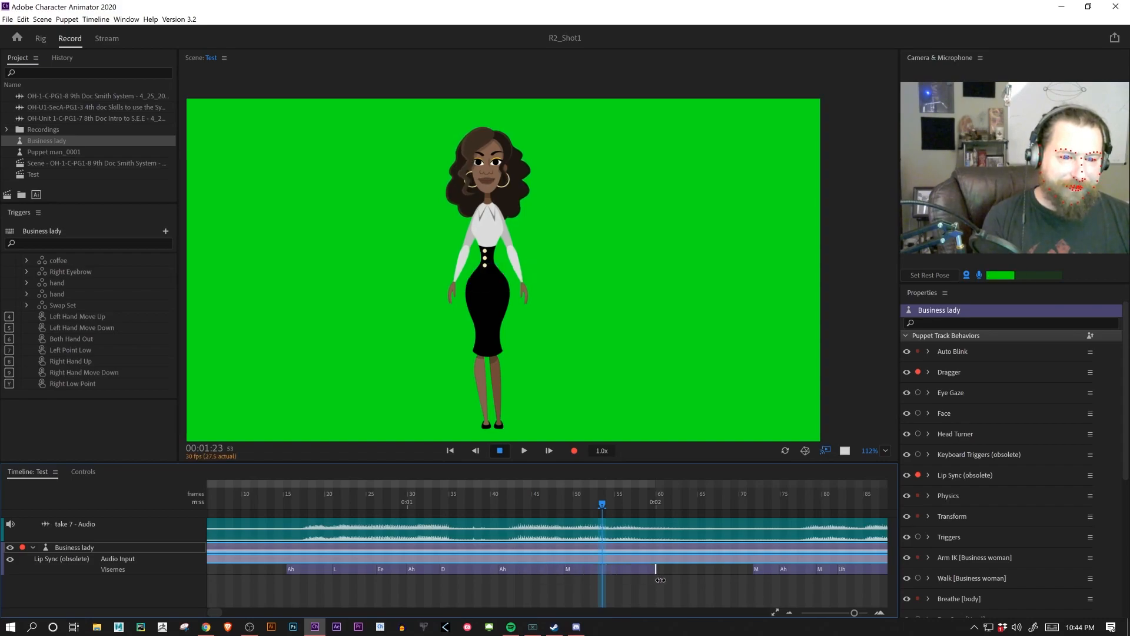
# Step: Split the M viseme at about frame 54 and set the new segment to Aa (i)
pyautogui.moveTo(552, 504); pyautogui.dragTo(619, 519)
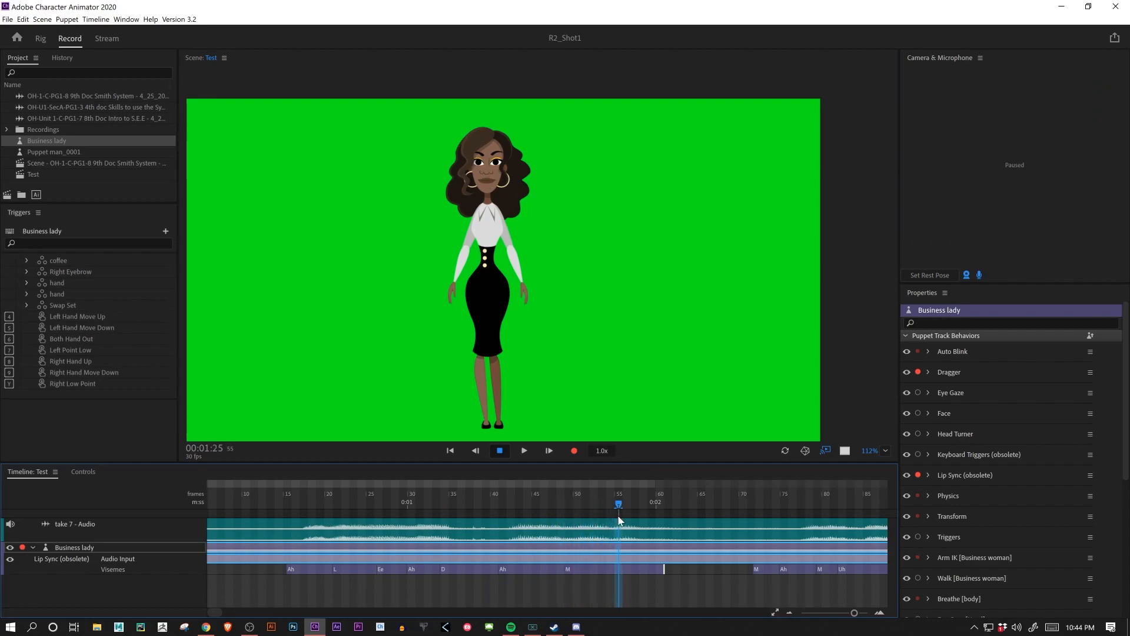
pyautogui.click(616, 568)
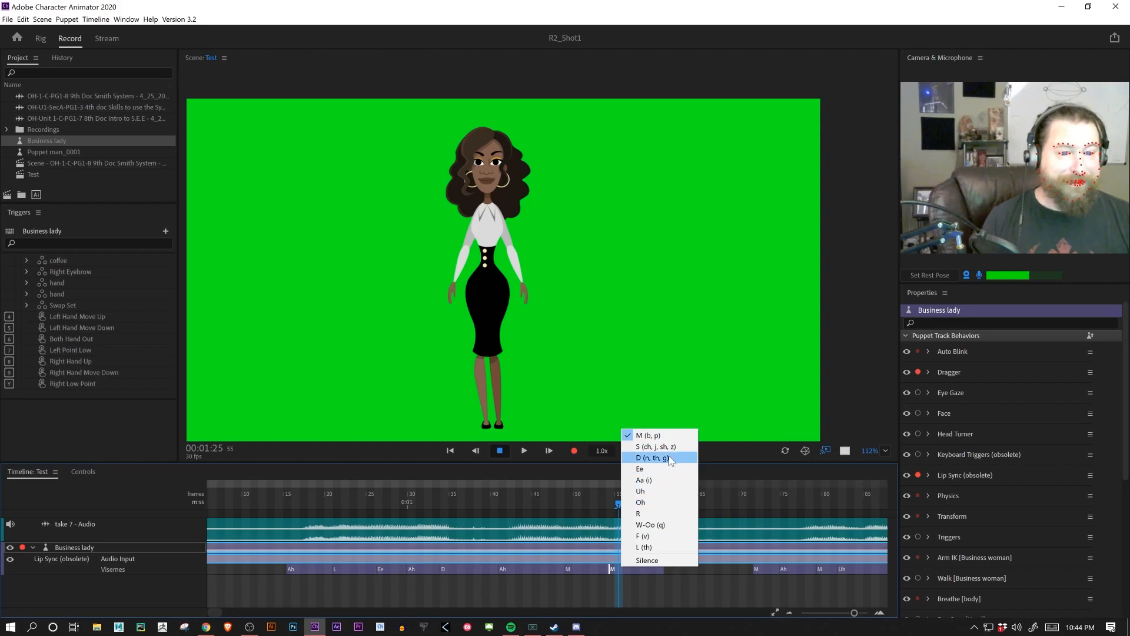
pyautogui.click(668, 486)
# Step: Extend the end of the last Ah viseme to about frame 64, split it near frame 60 and set the new segment to D (n, th, g)
pyautogui.moveTo(613, 495); pyautogui.dragTo(683, 508)
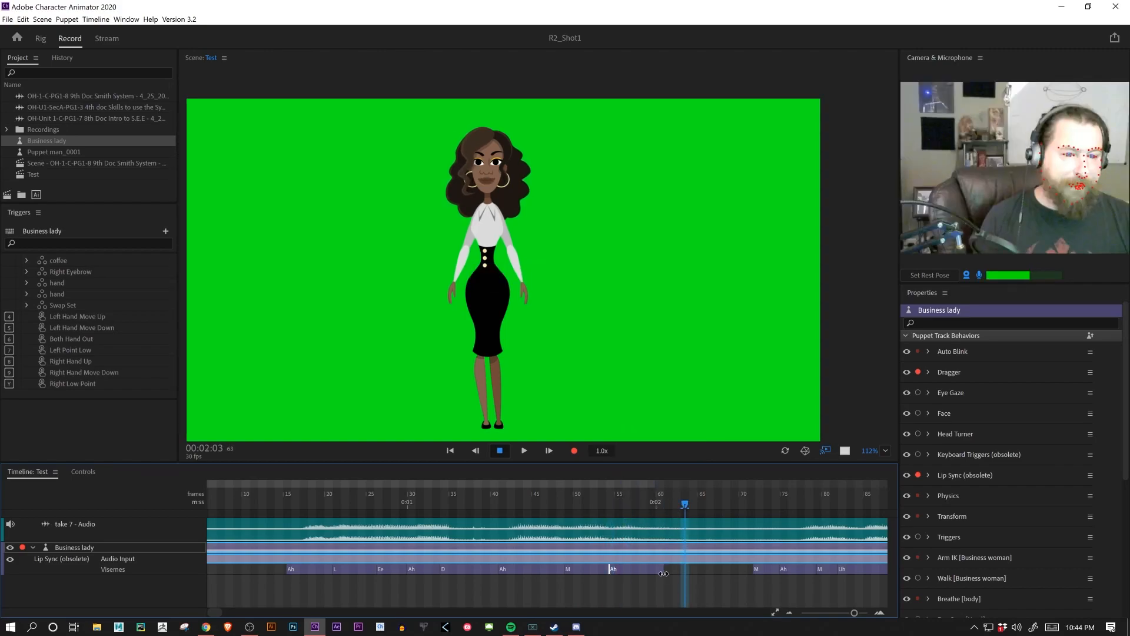
pyautogui.moveTo(663, 569)
pyautogui.mouseDown()
pyautogui.moveTo(649, 567)
pyautogui.moveTo(678, 570)
pyautogui.mouseUp()
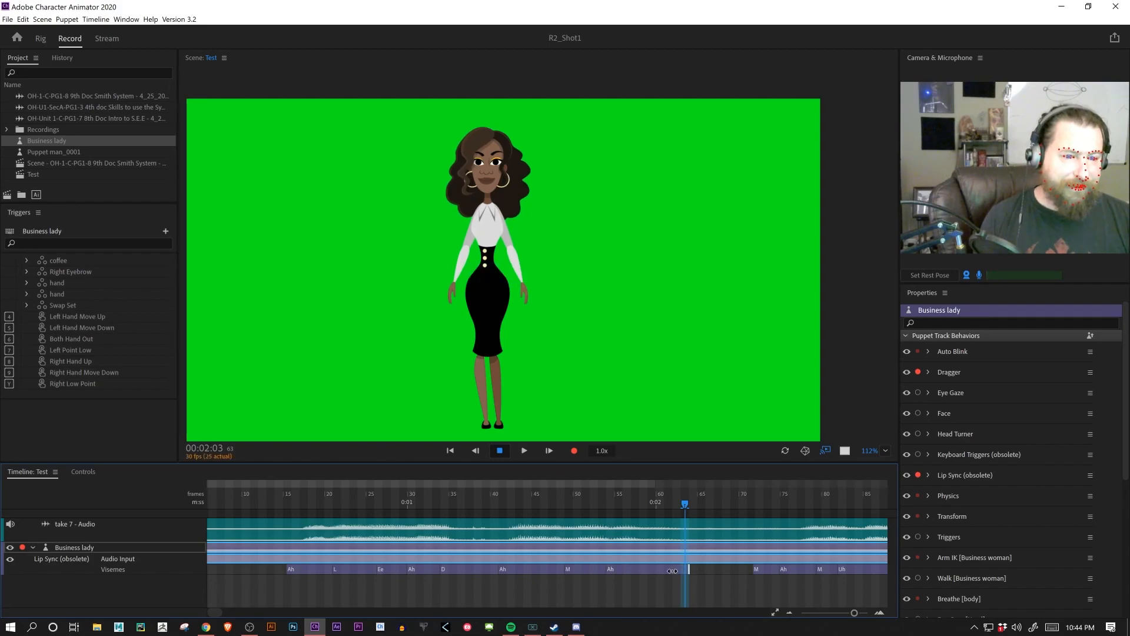
pyautogui.click(671, 570)
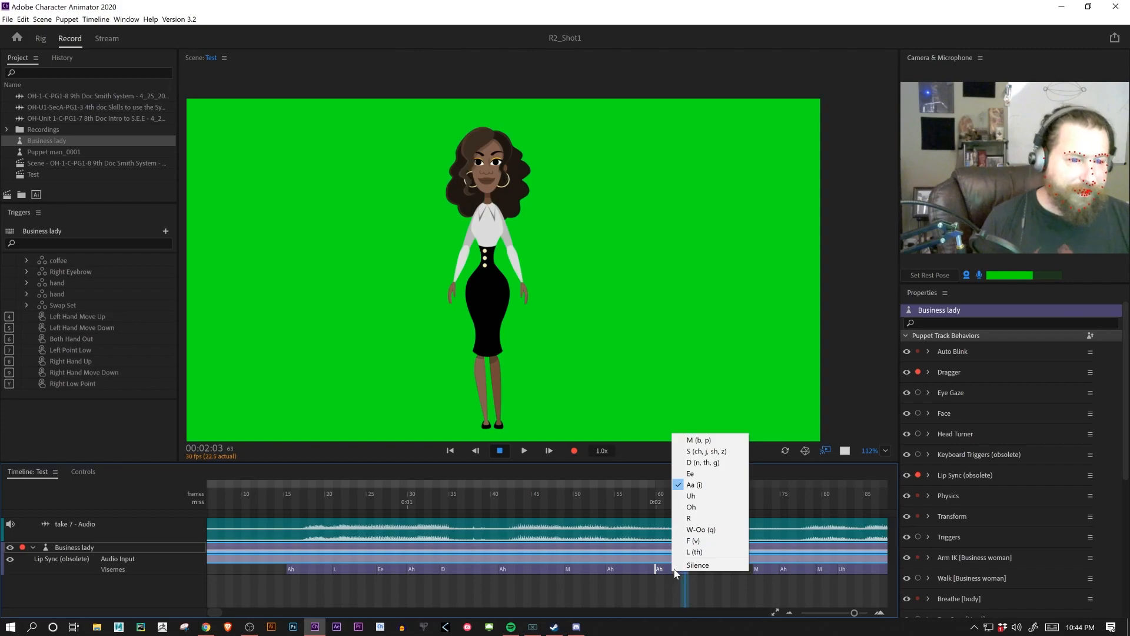
pyautogui.click(726, 467)
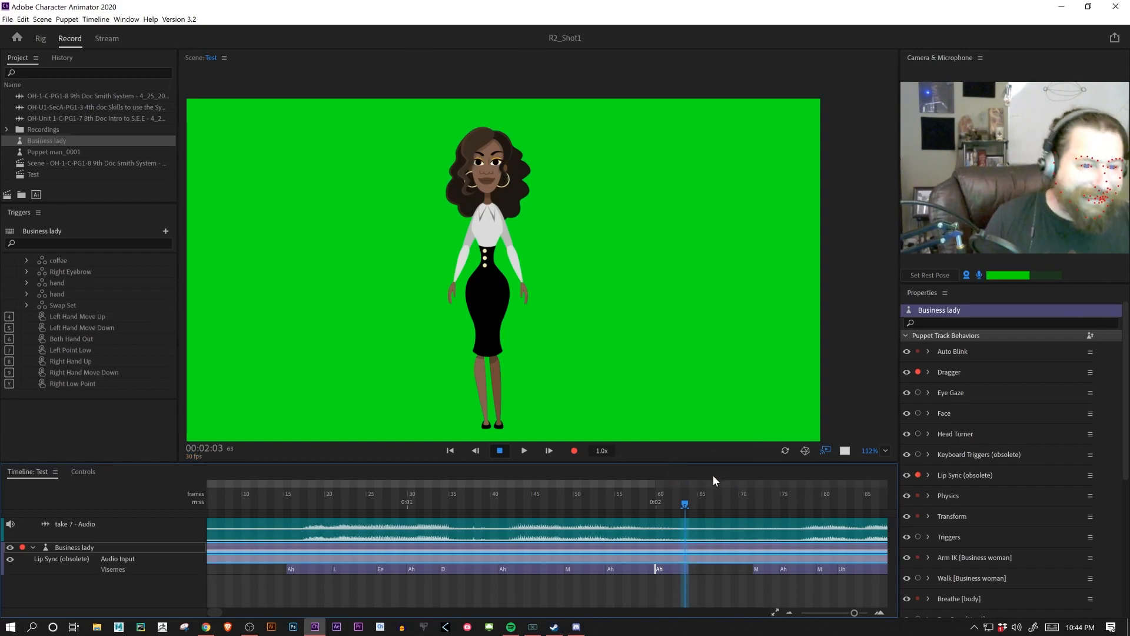
# Step: Play the corrected lip sync from about frame 11 through the end of the first phrase
pyautogui.moveTo(684, 506); pyautogui.dragTo(258, 496)
pyautogui.press('space')
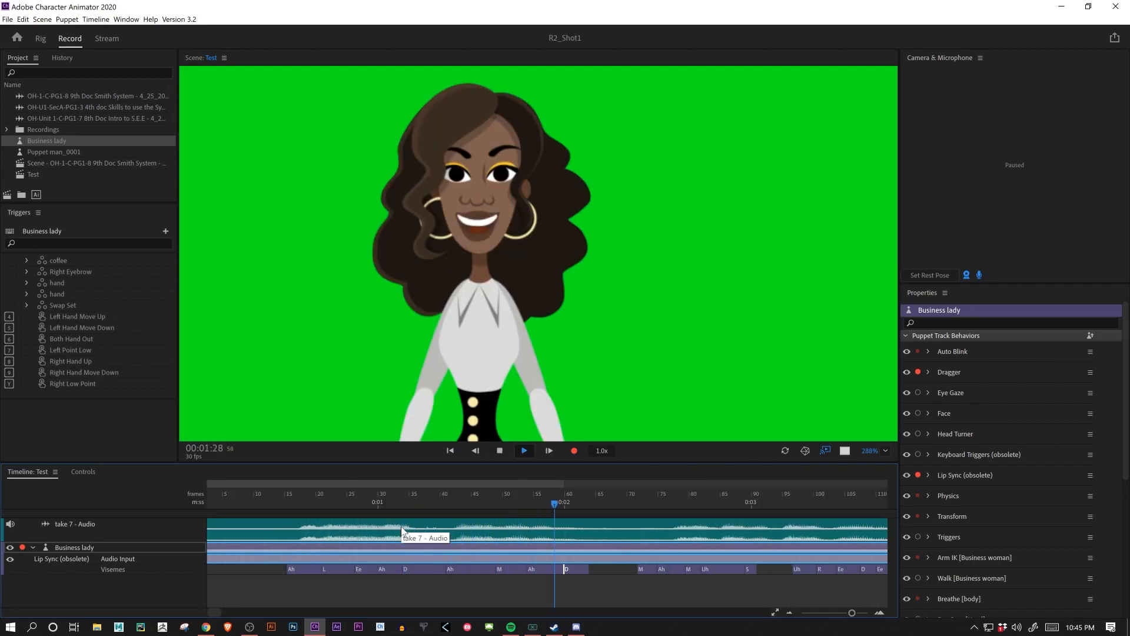
pyautogui.press('space')
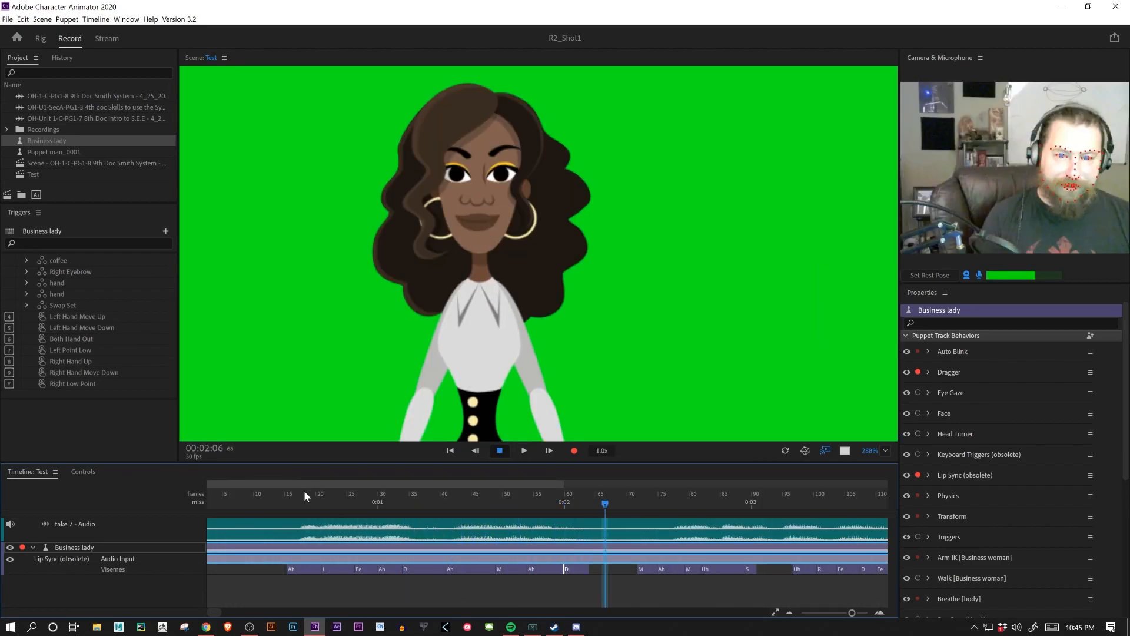
# Step: Start the work area at frame 13 and extend its end to about frame 65
pyautogui.moveTo(604, 503); pyautogui.dragTo(276, 503)
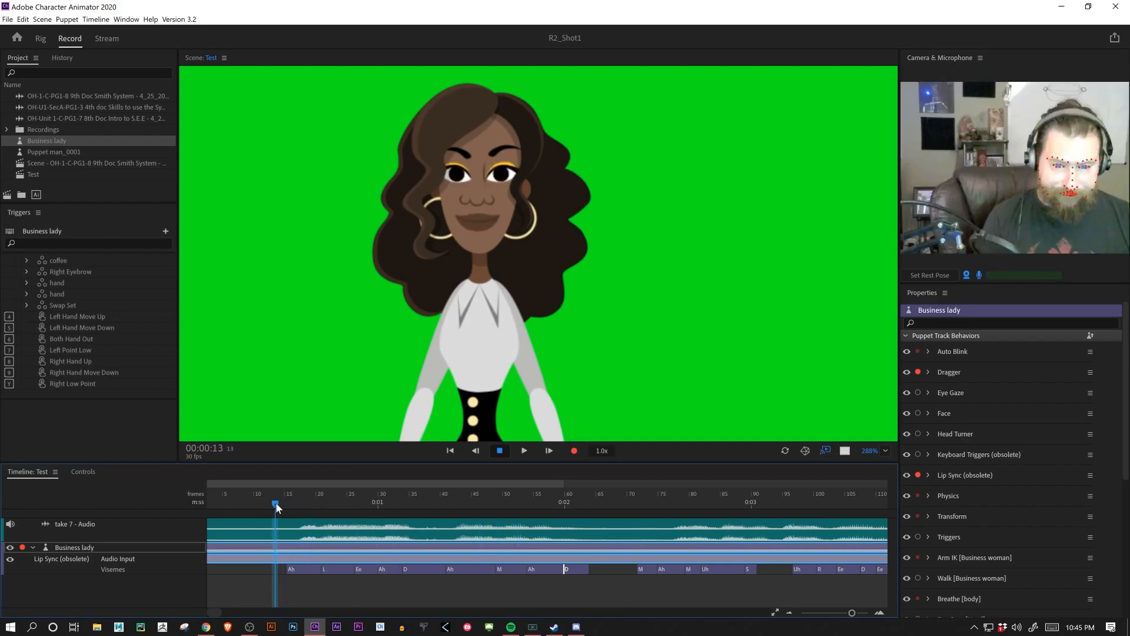
pyautogui.rightClick(276, 503)
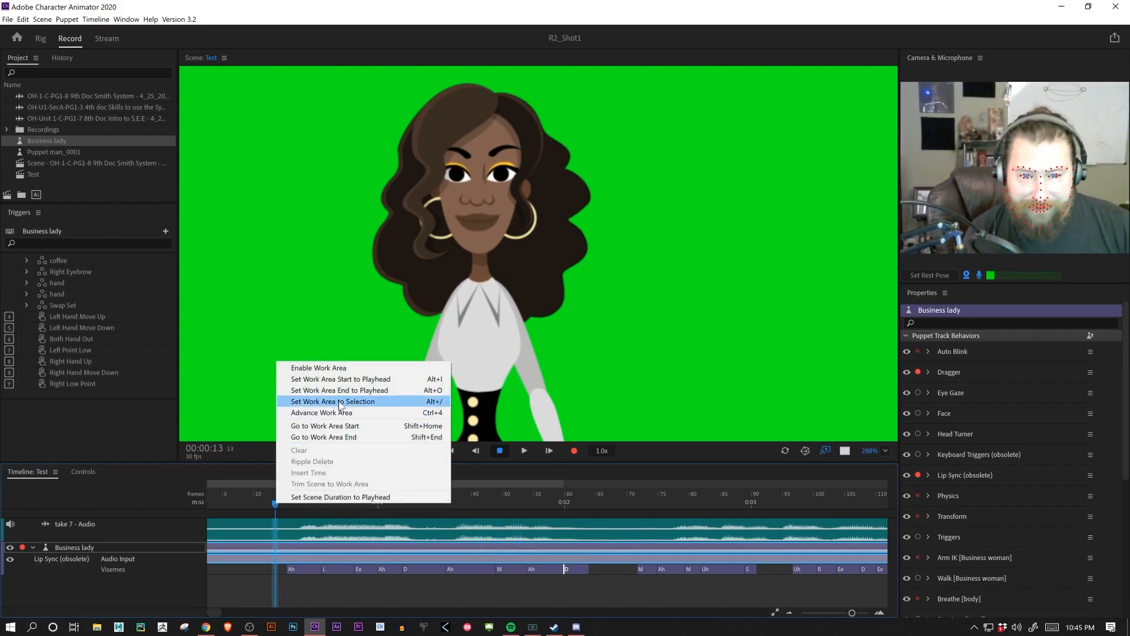
pyautogui.click(346, 380)
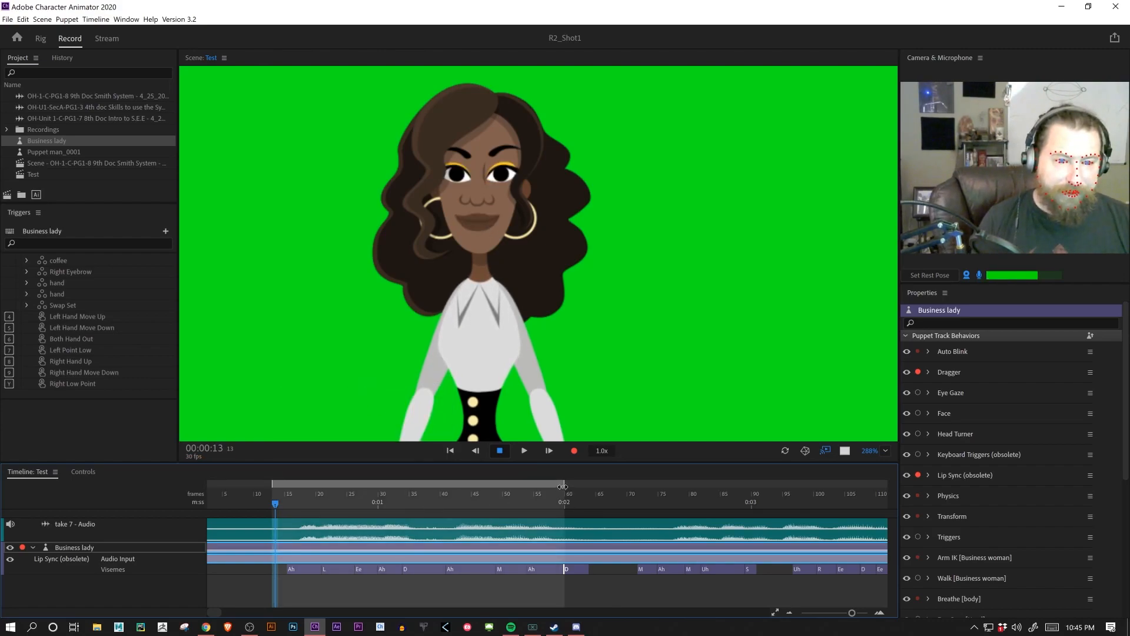
pyautogui.moveTo(564, 486); pyautogui.dragTo(592, 485)
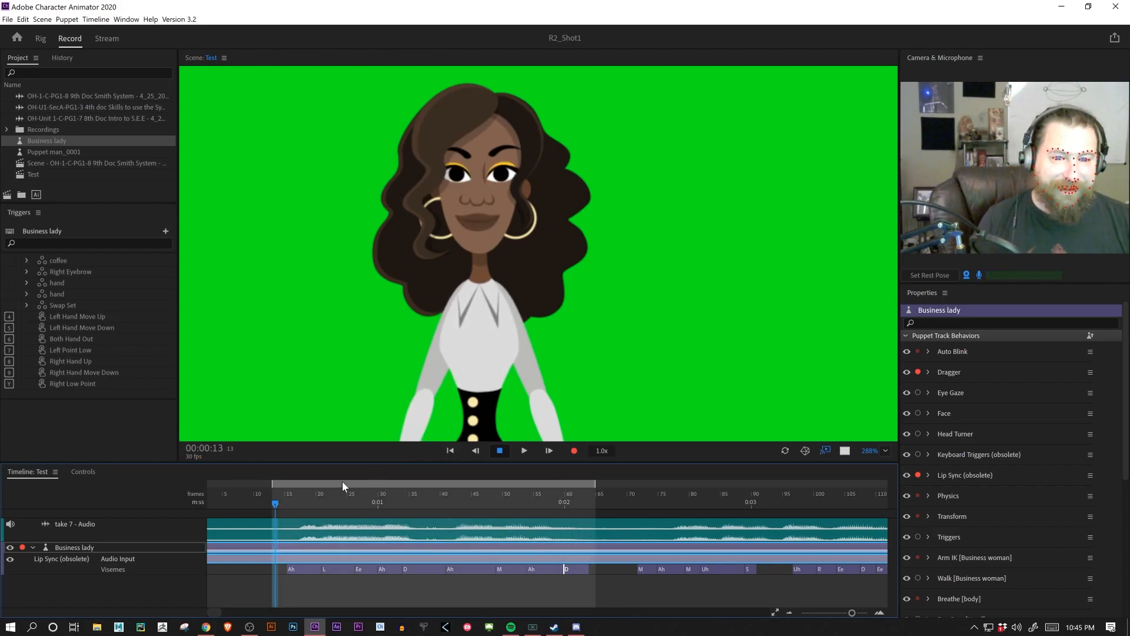
# Step: Extend the work area's end to about frame 66 and play the first phrase from its start
pyautogui.moveTo(276, 505); pyautogui.dragTo(582, 527)
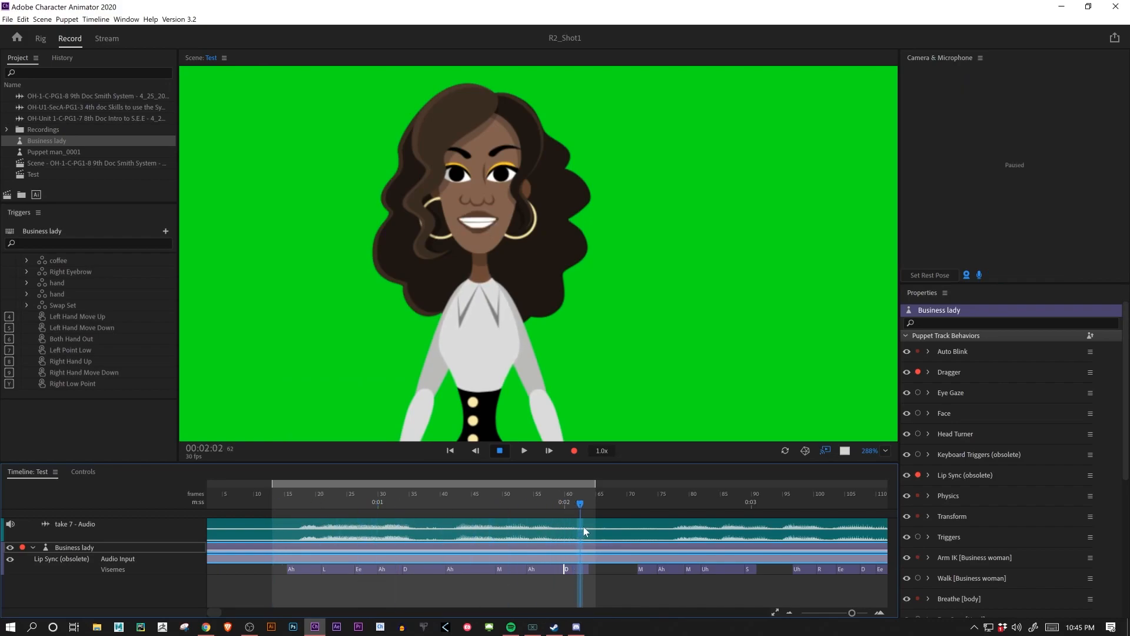
pyautogui.rightClick(585, 504)
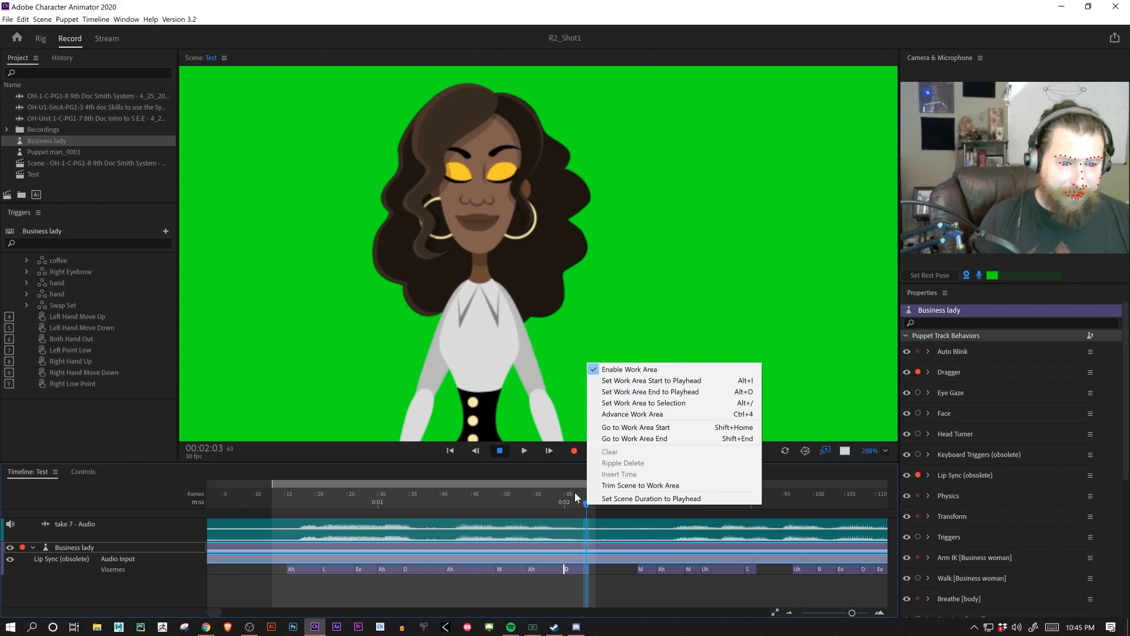
pyautogui.click(585, 507)
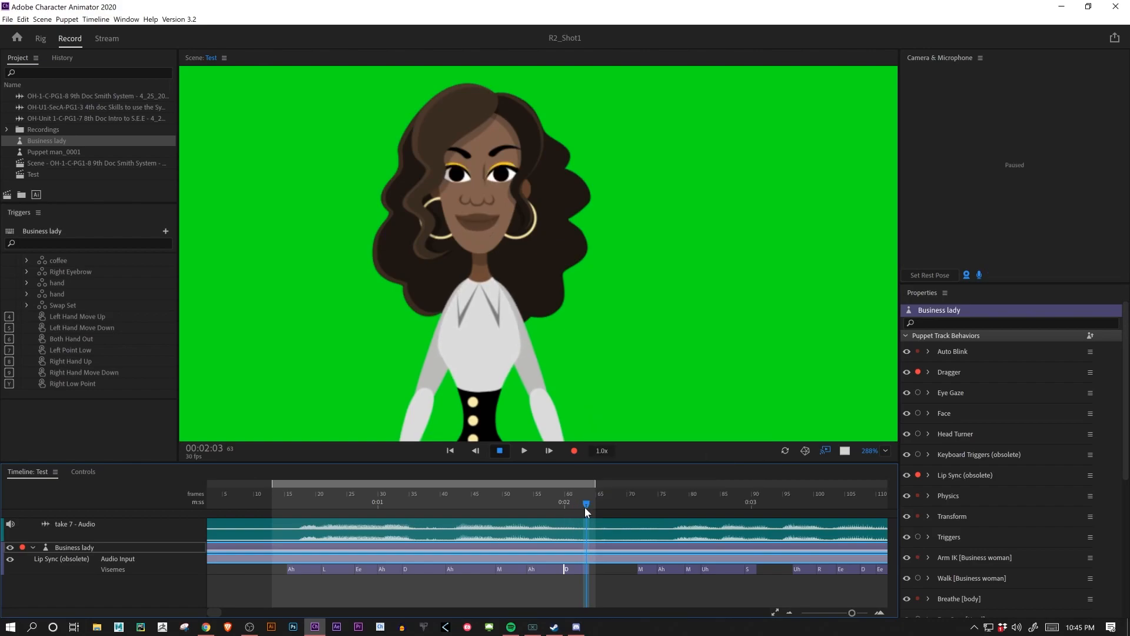
pyautogui.moveTo(585, 506); pyautogui.dragTo(524, 504)
pyautogui.moveTo(595, 484); pyautogui.dragTo(603, 484)
pyautogui.moveTo(281, 495); pyautogui.dragTo(275, 496)
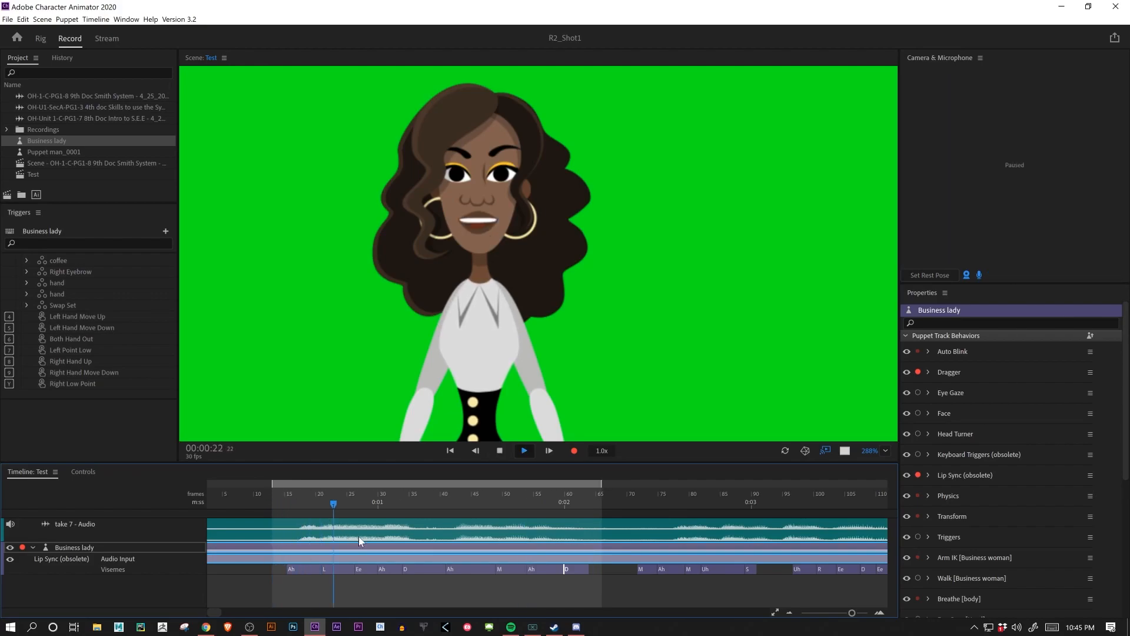
pyautogui.press('space')
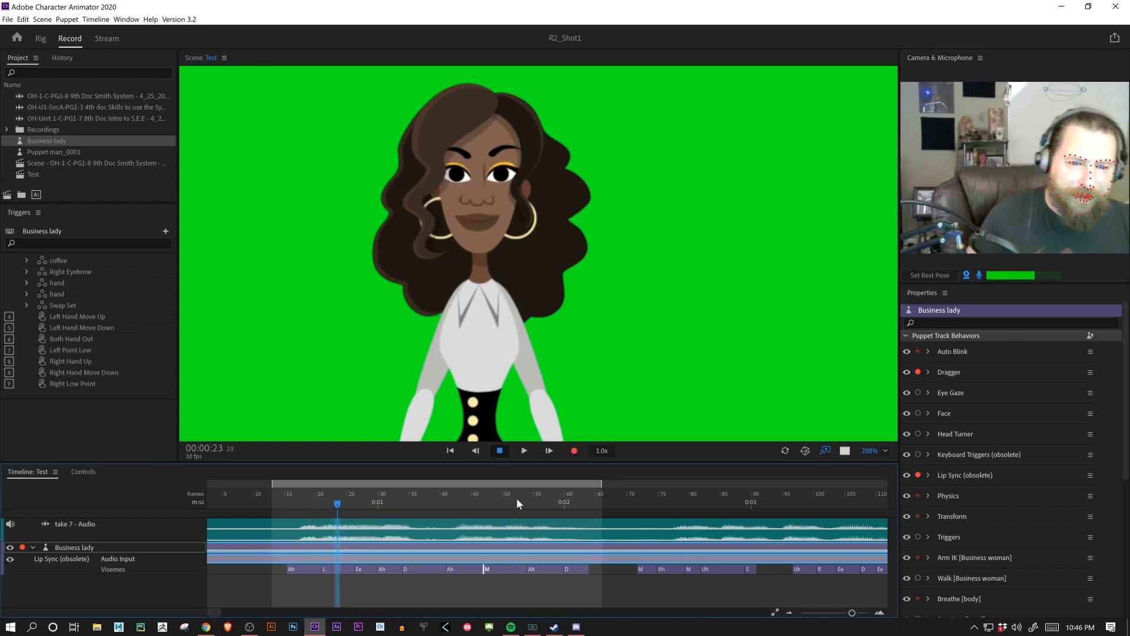
# Step: Shift the work area over the second phrase, about frames 69 to 122, and play that phrase
pyautogui.moveTo(499, 479); pyautogui.dragTo(851, 493)
pyautogui.scroll(-1, 735, 529)
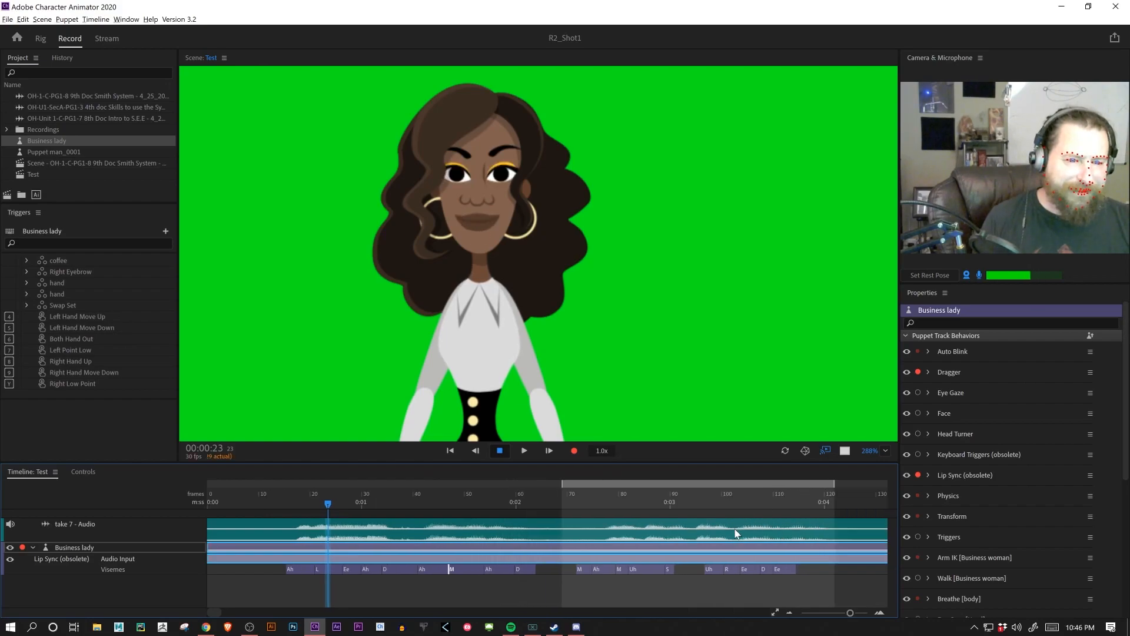
pyautogui.click(571, 502)
pyautogui.press('space')
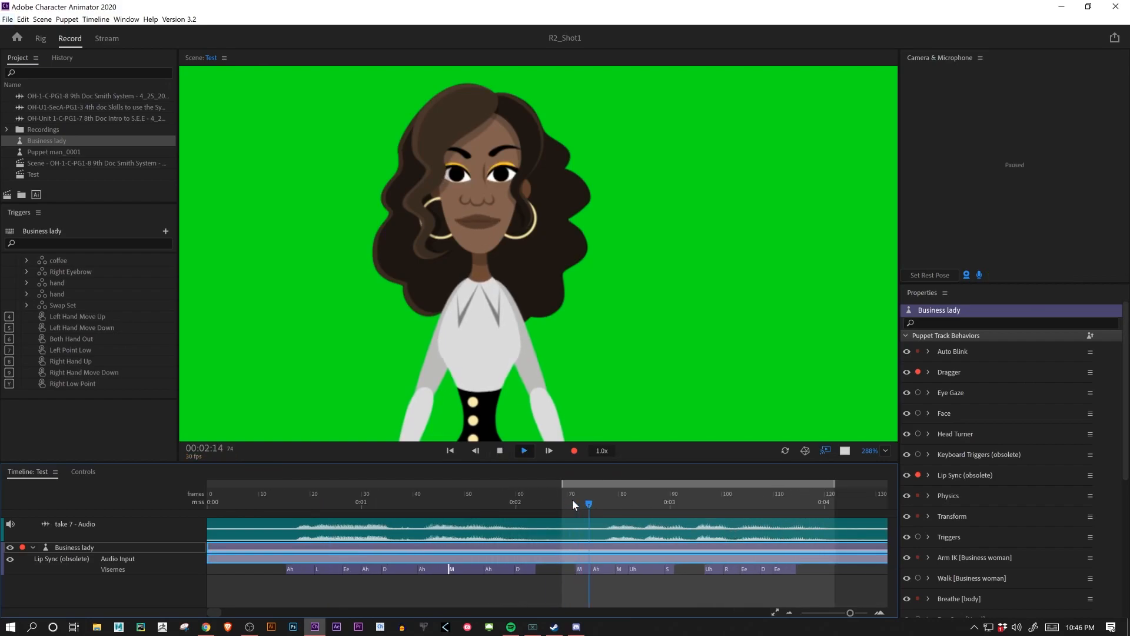
pyautogui.click(570, 502)
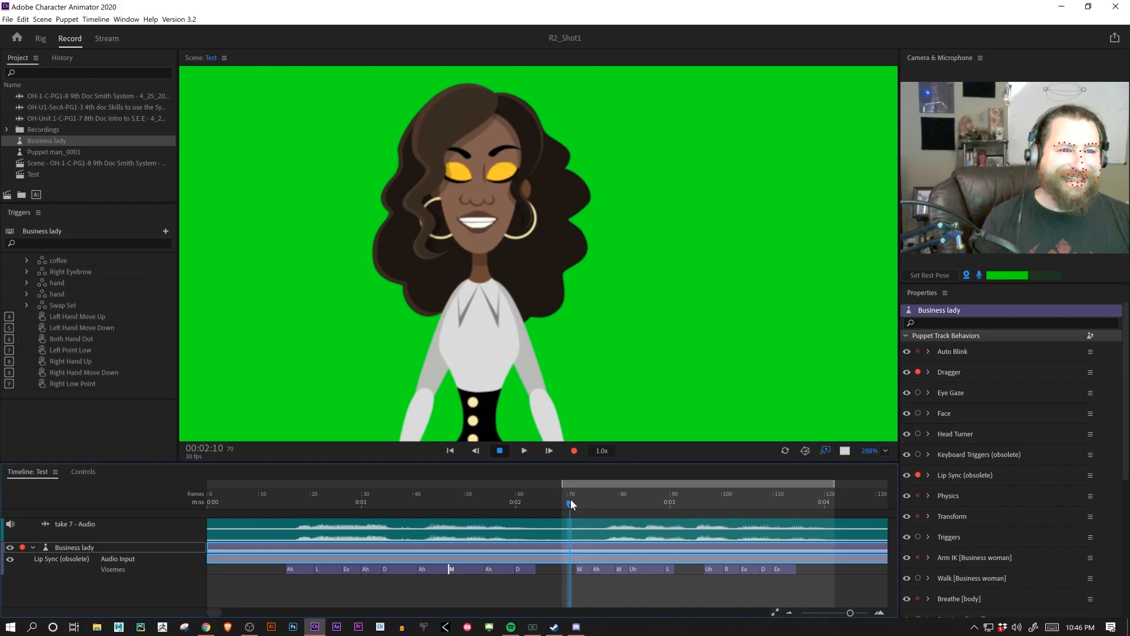
pyautogui.press('space')
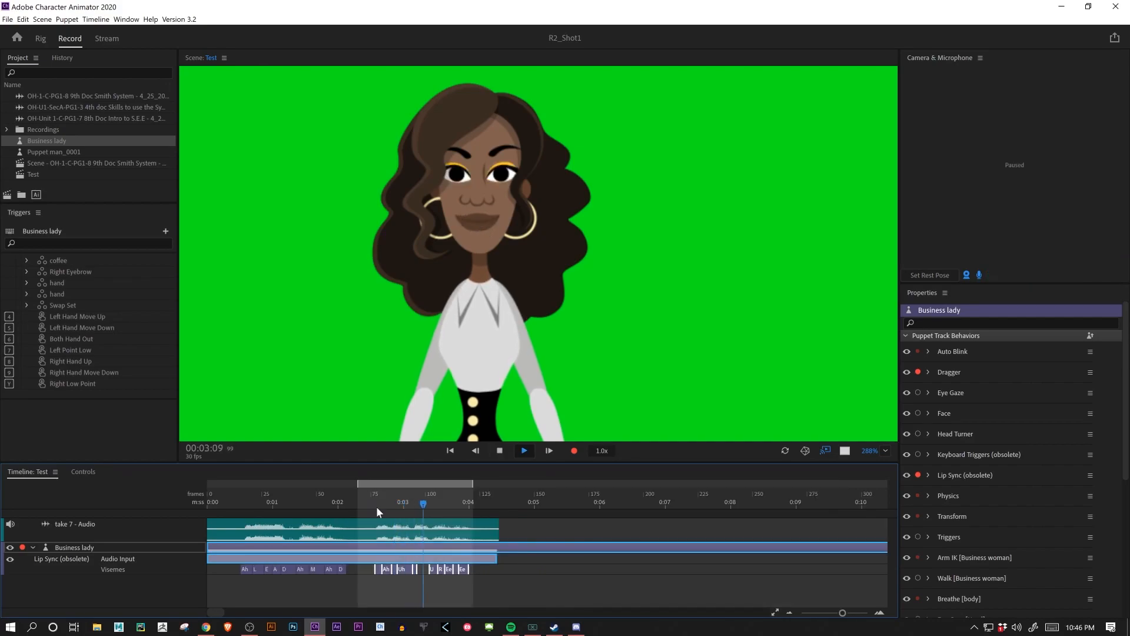
pyautogui.press('space')
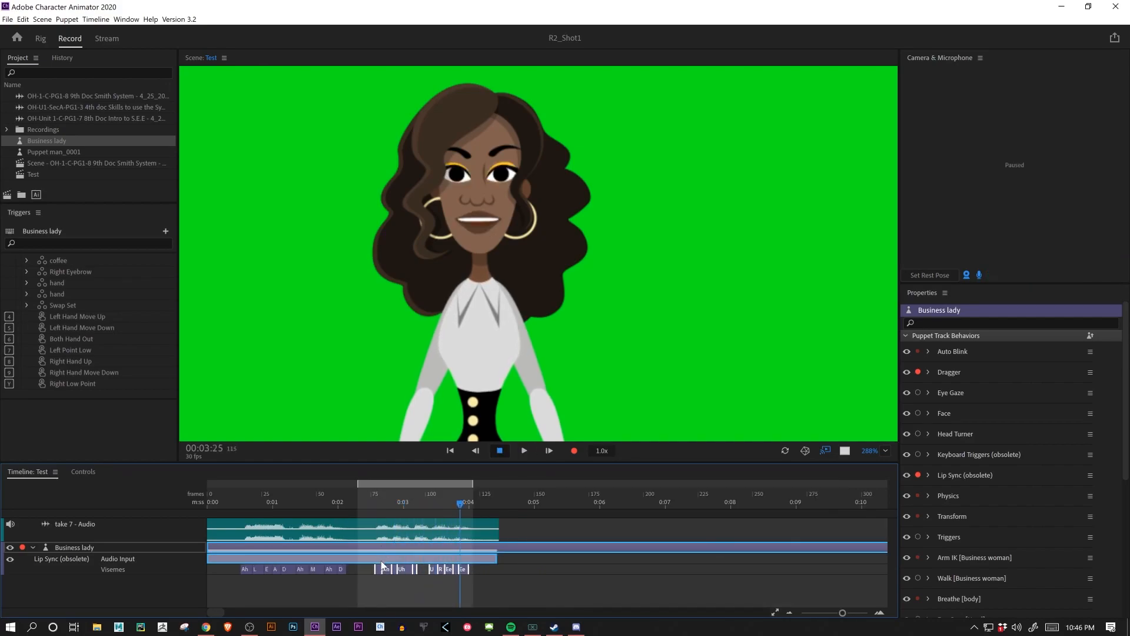
# Step: Set all the selected visemes of the second phrase to Aa (i)
pyautogui.scroll(2, 379, 556)
pyautogui.scroll(1, 375, 551)
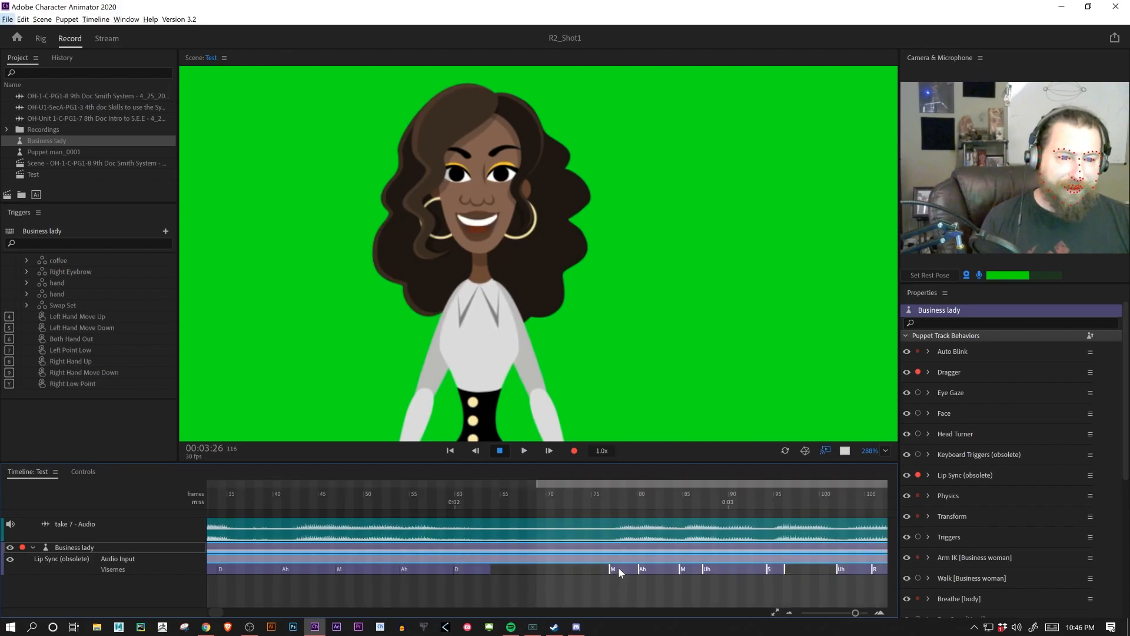
pyautogui.click(619, 567)
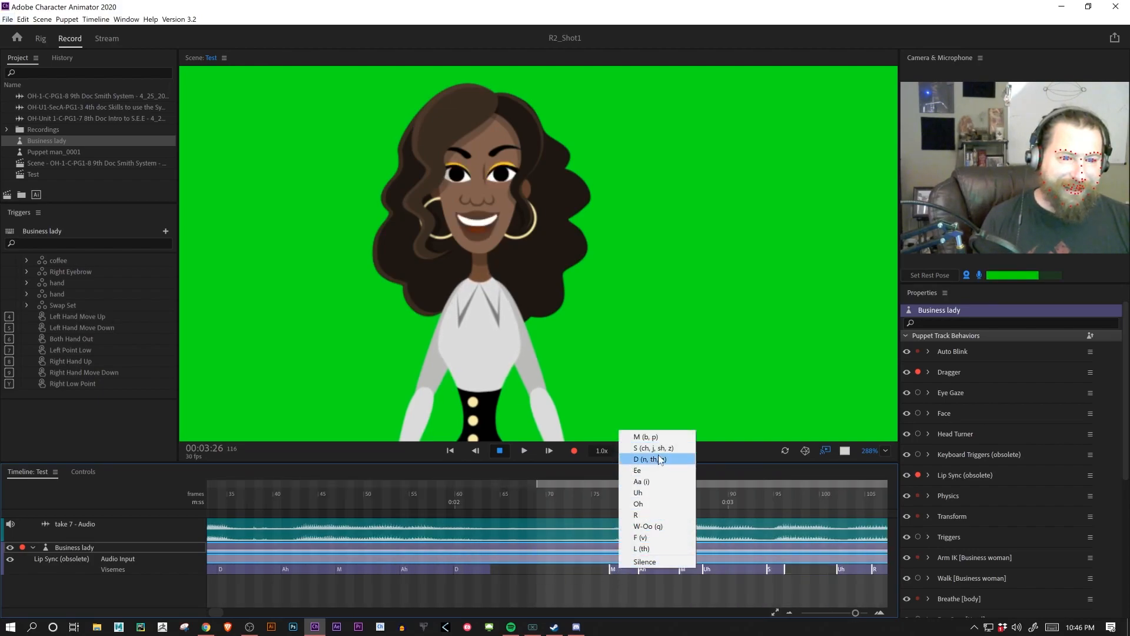
pyautogui.click(674, 482)
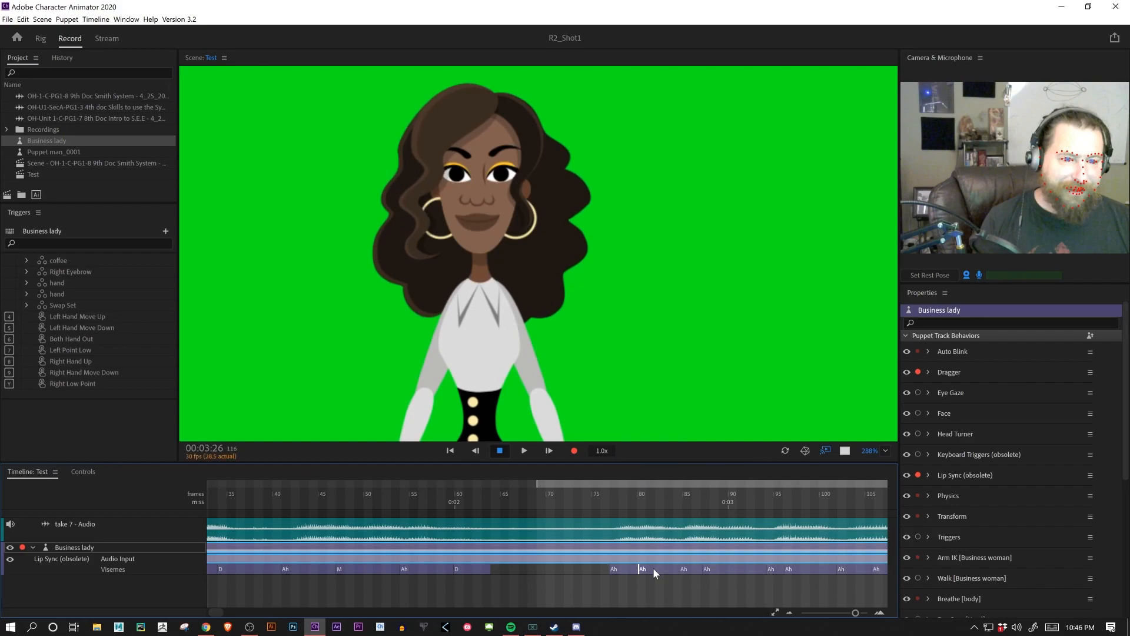
# Step: Set the viseme near frame 80 to D (n, th, g) and the one near frame 87 to Oh
pyautogui.click(740, 507)
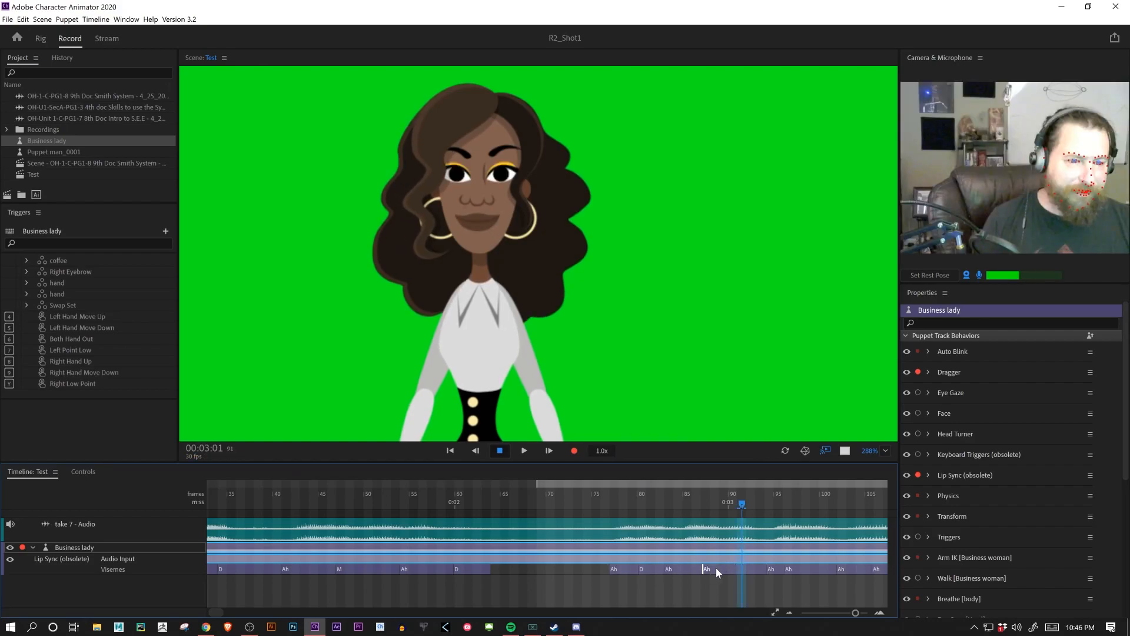
pyautogui.click(713, 567)
pyautogui.click(759, 509)
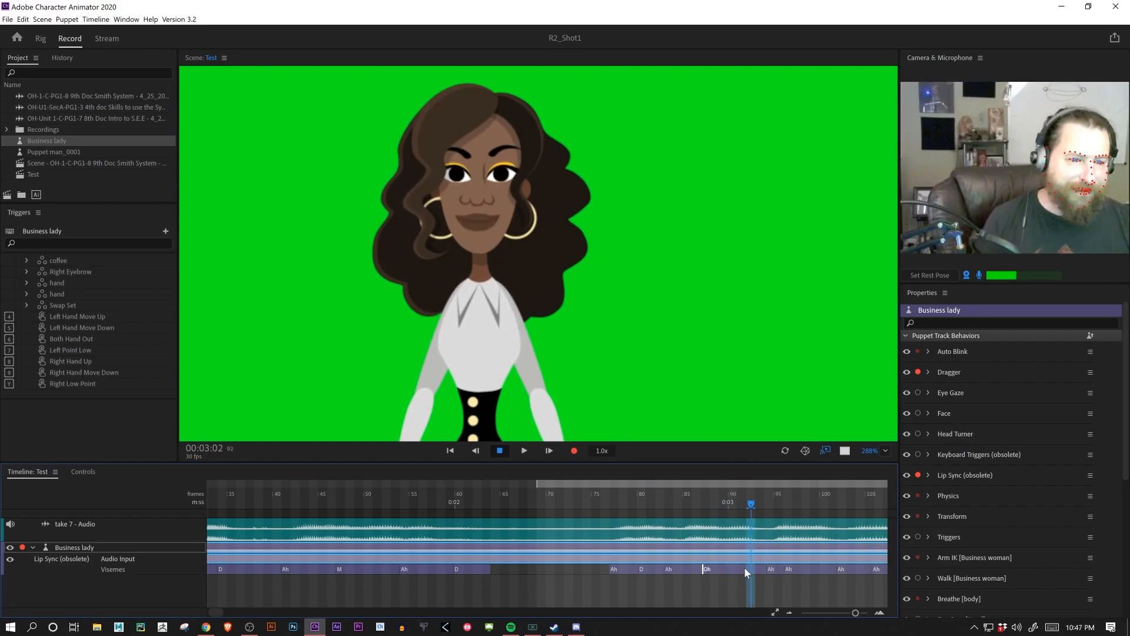
# Step: Split the Oh viseme at about frame 92 and set the two visemes following it to M (b, p) and Ee
pyautogui.keyDown('alt'); pyautogui.click(751, 568); pyautogui.keyUp('alt')
pyautogui.click(757, 569)
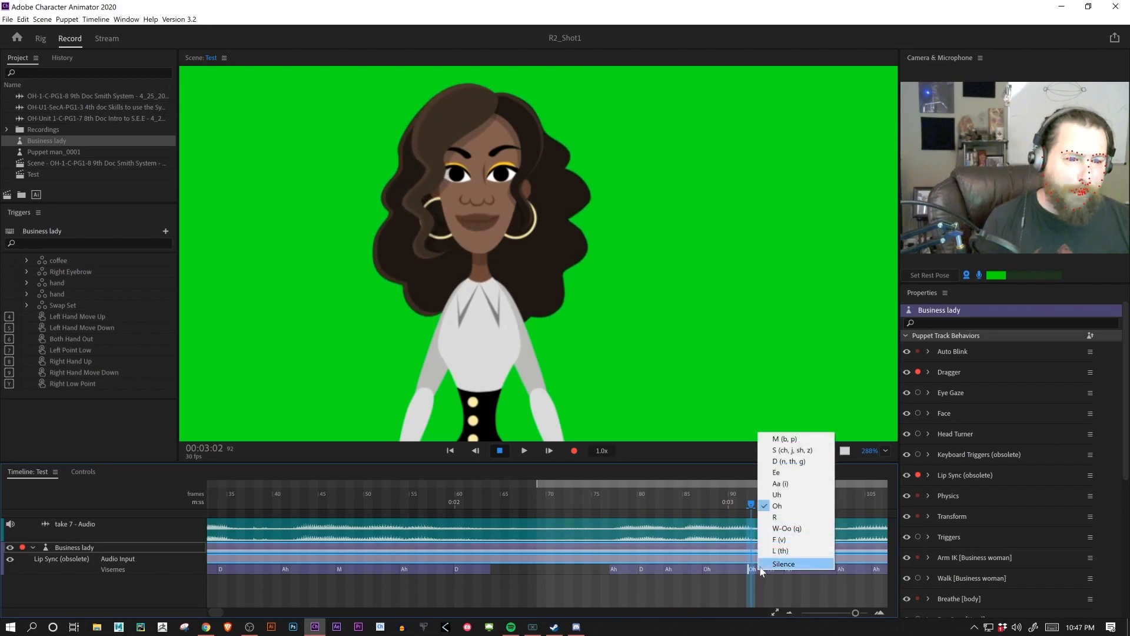
pyautogui.click(783, 478)
pyautogui.click(774, 570)
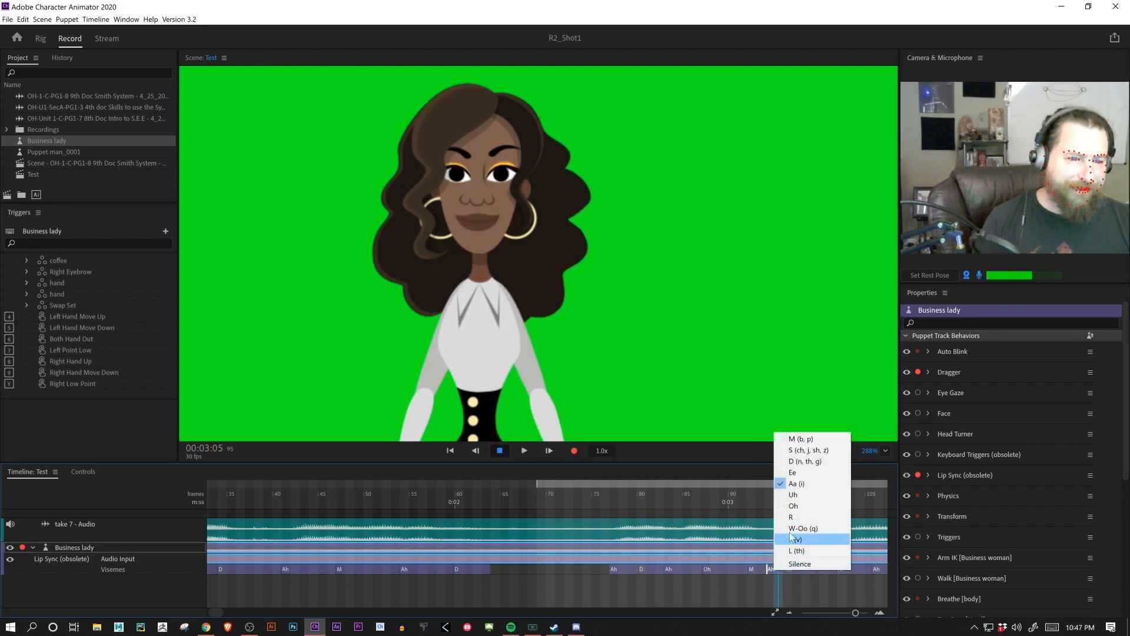
pyautogui.click(797, 475)
# Step: Play the second phrase from frame 73 to check its visemes
pyautogui.moveTo(214, 613); pyautogui.dragTo(214, 615)
pyautogui.moveTo(380, 500); pyautogui.dragTo(288, 504)
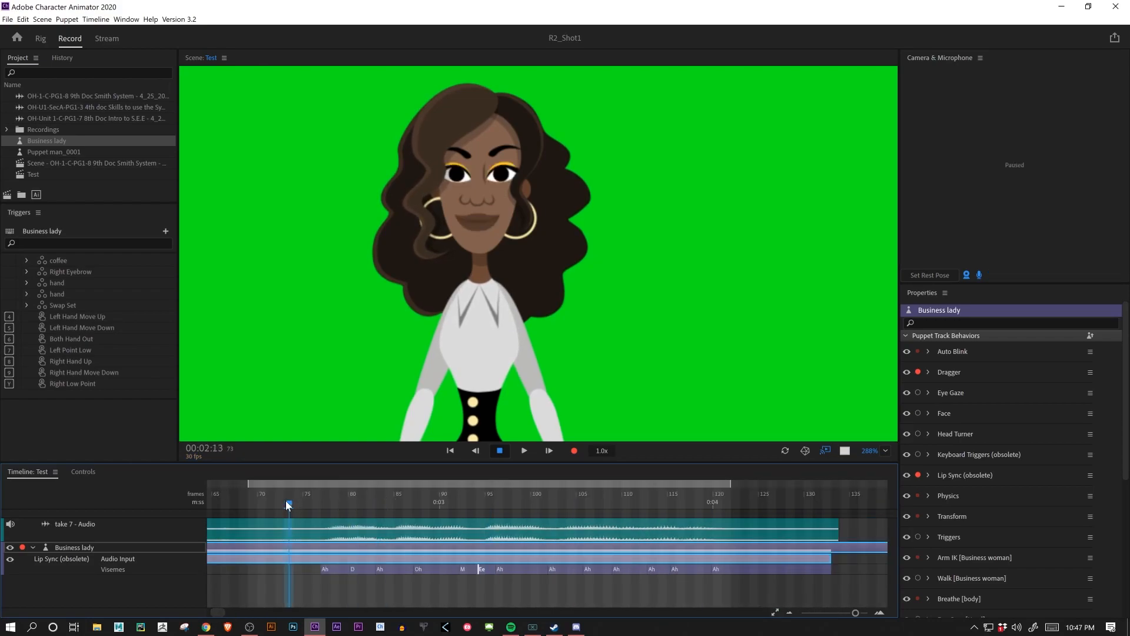
pyautogui.press('space')
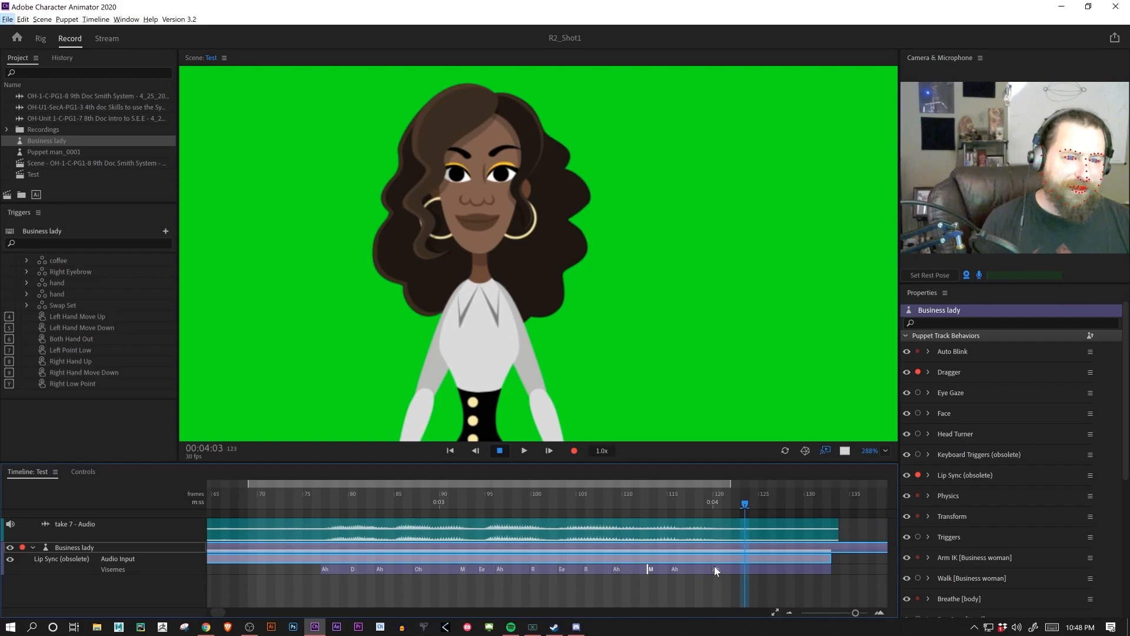
# Step: Start the last viseme at about frame 118 as Oh and split off an R segment at about frame 121
pyautogui.moveTo(712, 567); pyautogui.dragTo(695, 566)
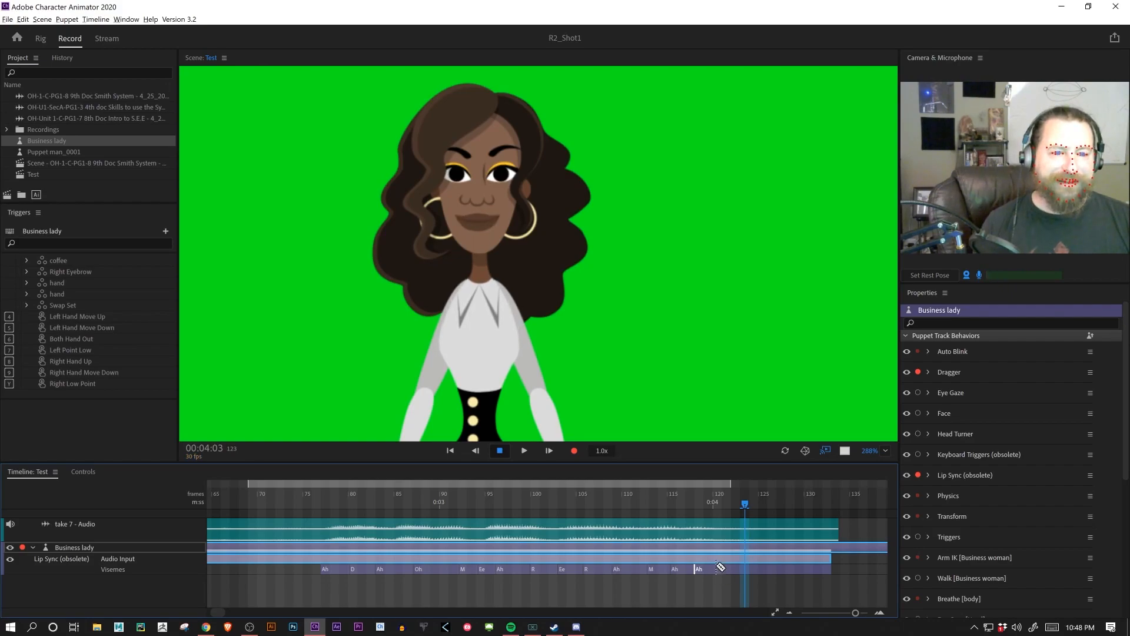
pyautogui.rightClick(714, 569)
pyautogui.click(734, 507)
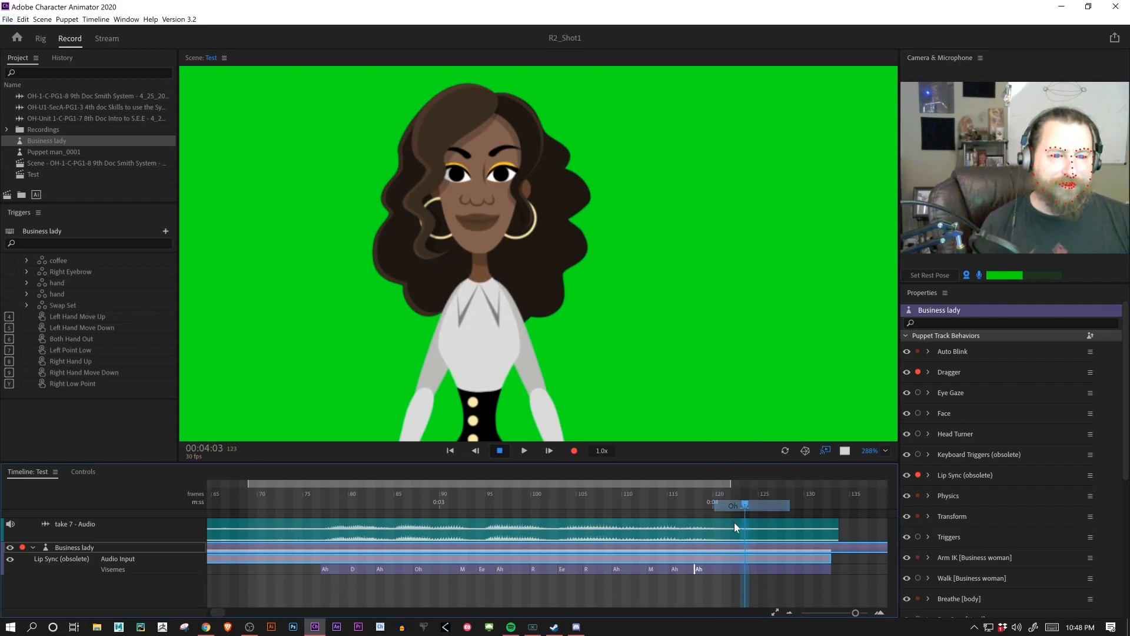
pyautogui.keyDown('alt'); pyautogui.click(730, 569); pyautogui.keyUp('alt')
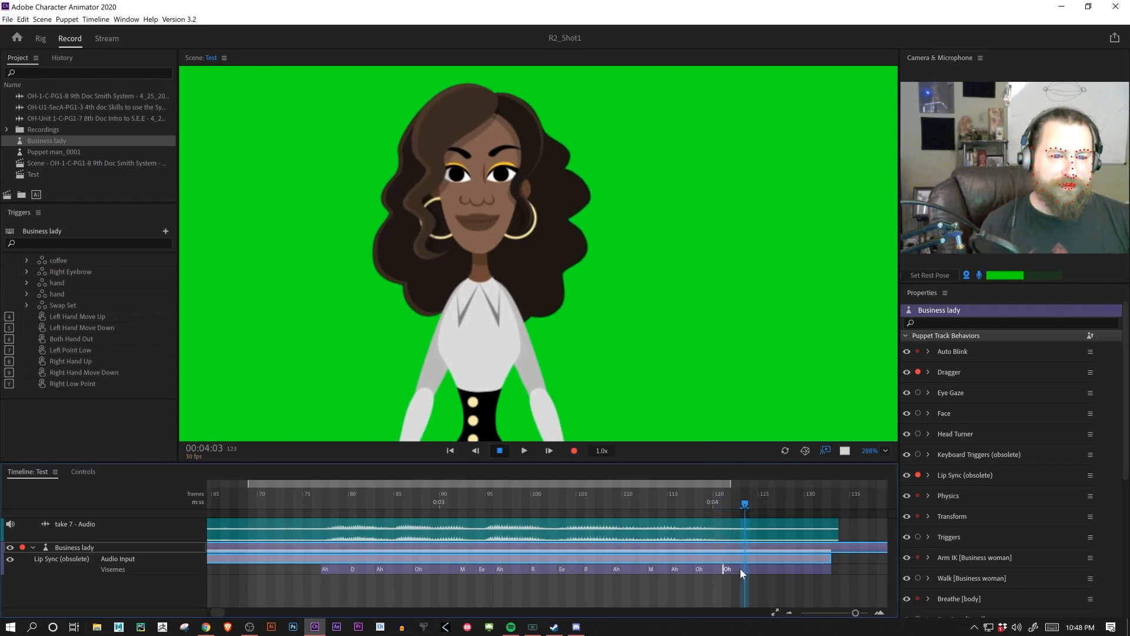
pyautogui.rightClick(744, 570)
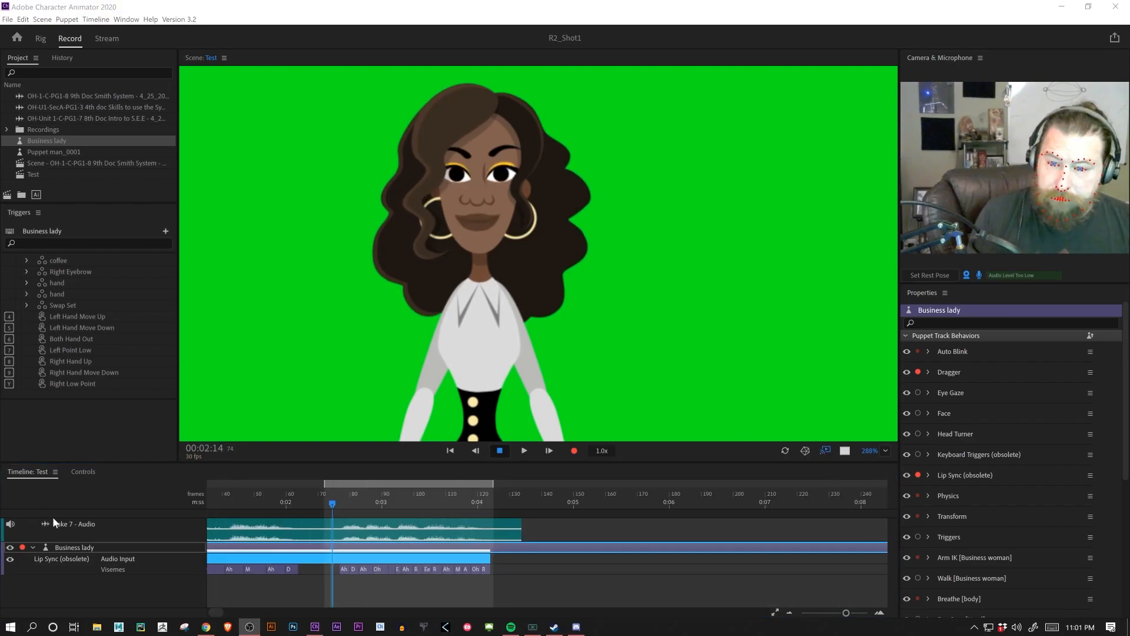
# Step: Resize the work area to cover both phrases, from about frame 13 to 130, with the whole puppet in view
pyautogui.moveTo(327, 485); pyautogui.dragTo(209, 486)
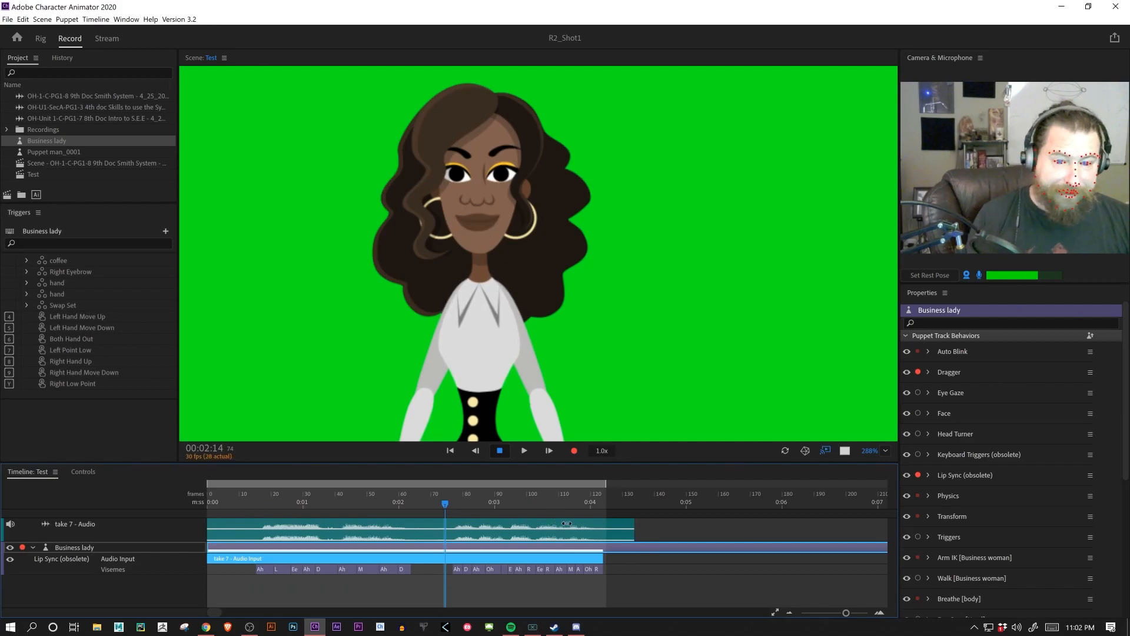
pyautogui.moveTo(606, 484); pyautogui.dragTo(621, 484)
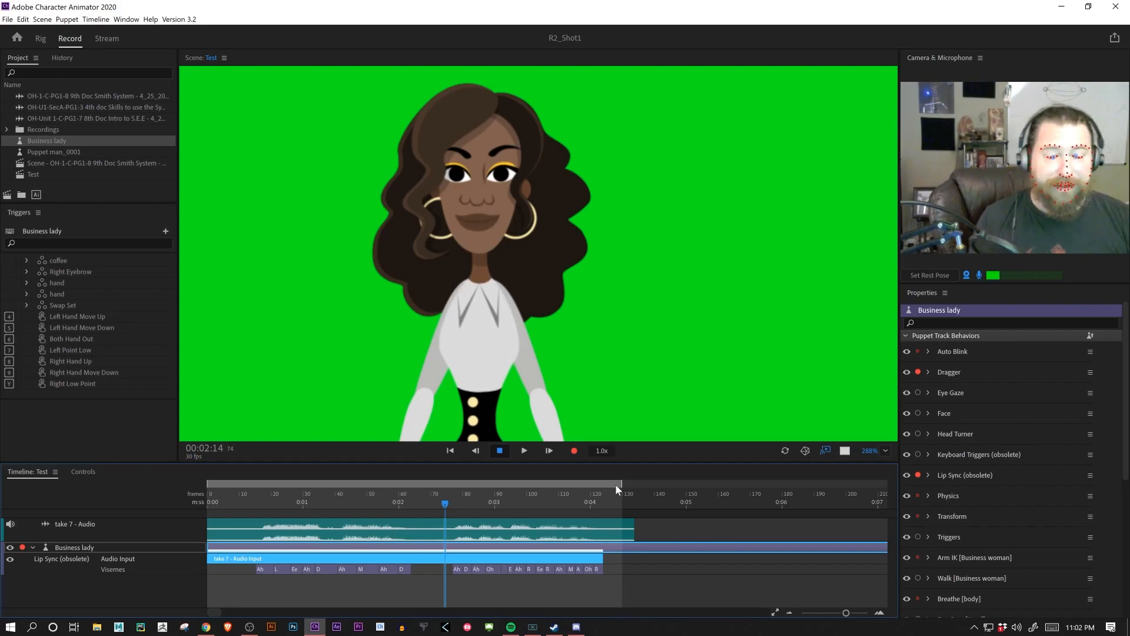
pyautogui.scroll(-3, 446, 287)
pyautogui.scroll(-5, 465, 267)
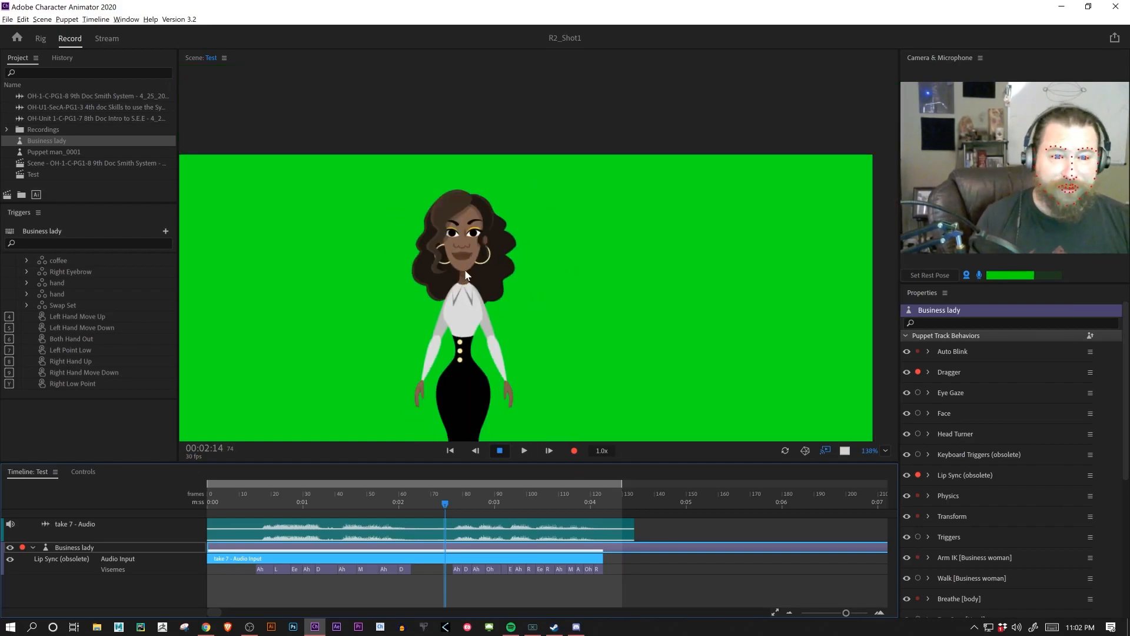
pyautogui.moveTo(561, 281); pyautogui.dragTo(587, 255)
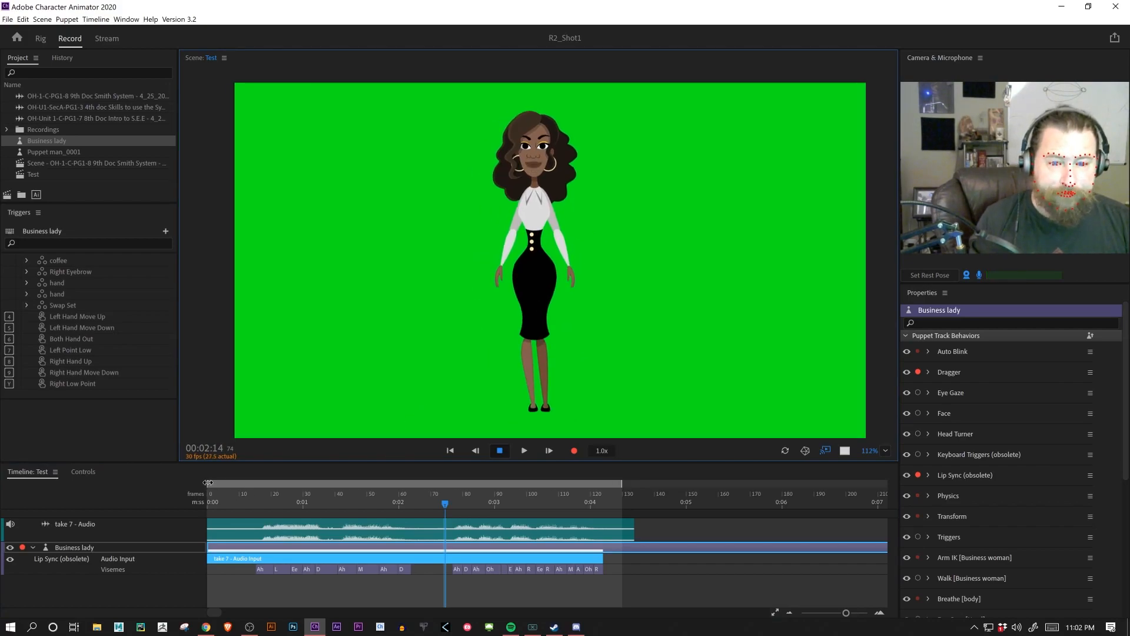
pyautogui.moveTo(206, 483); pyautogui.dragTo(255, 503)
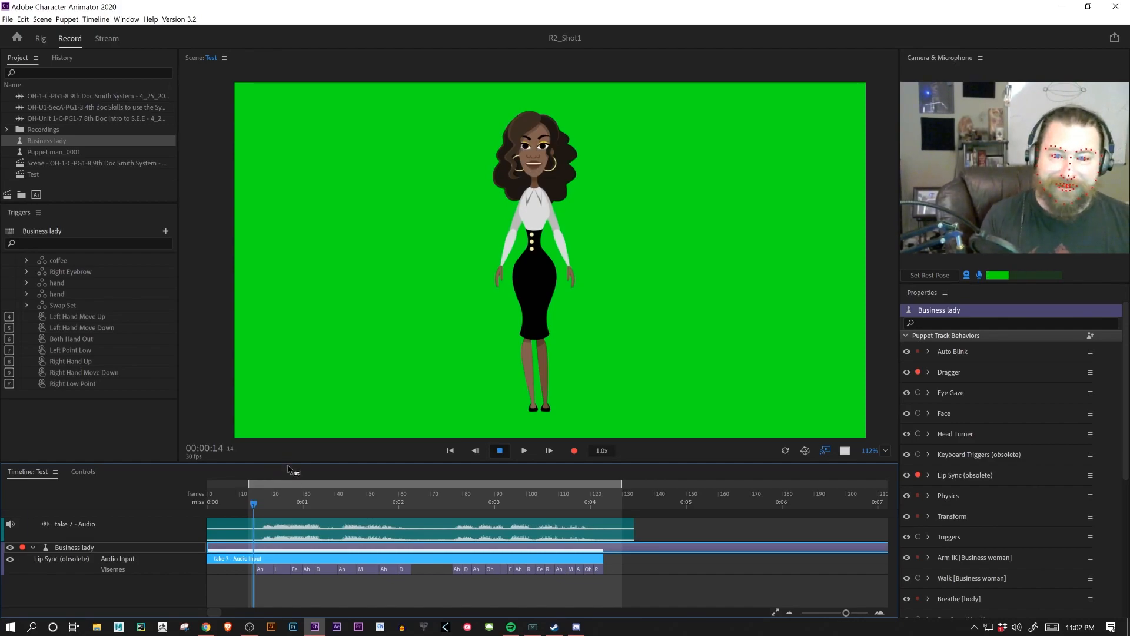
# Step: Play the full lip sync of both phrases from near the start of the work area
pyautogui.press('space')
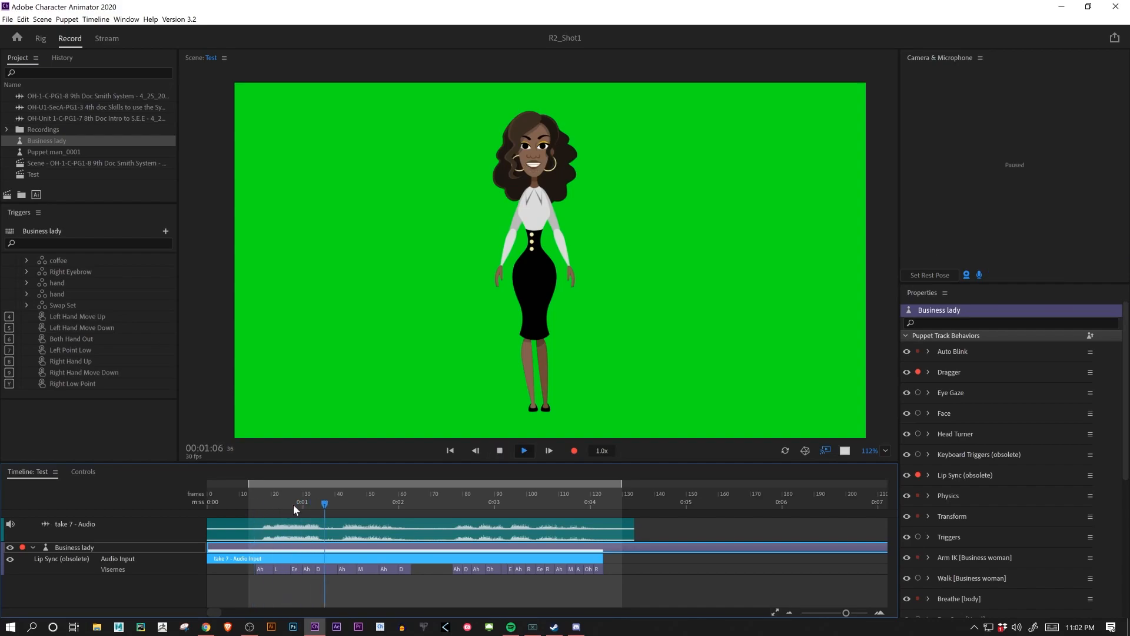
pyautogui.press('space')
pyautogui.click(250, 503)
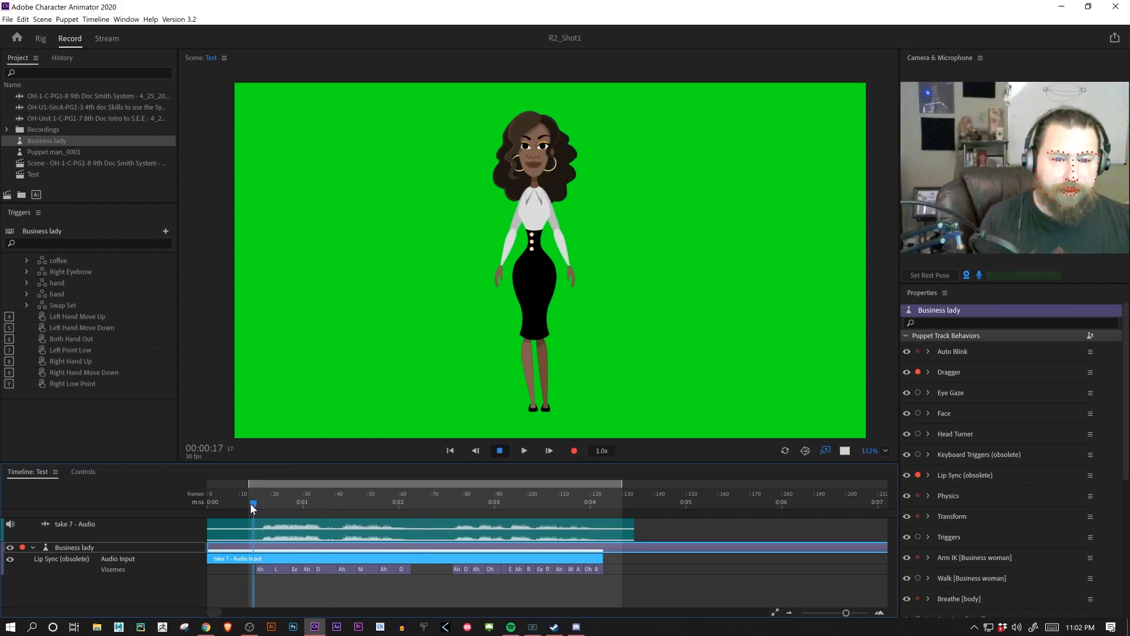
pyautogui.press('space')
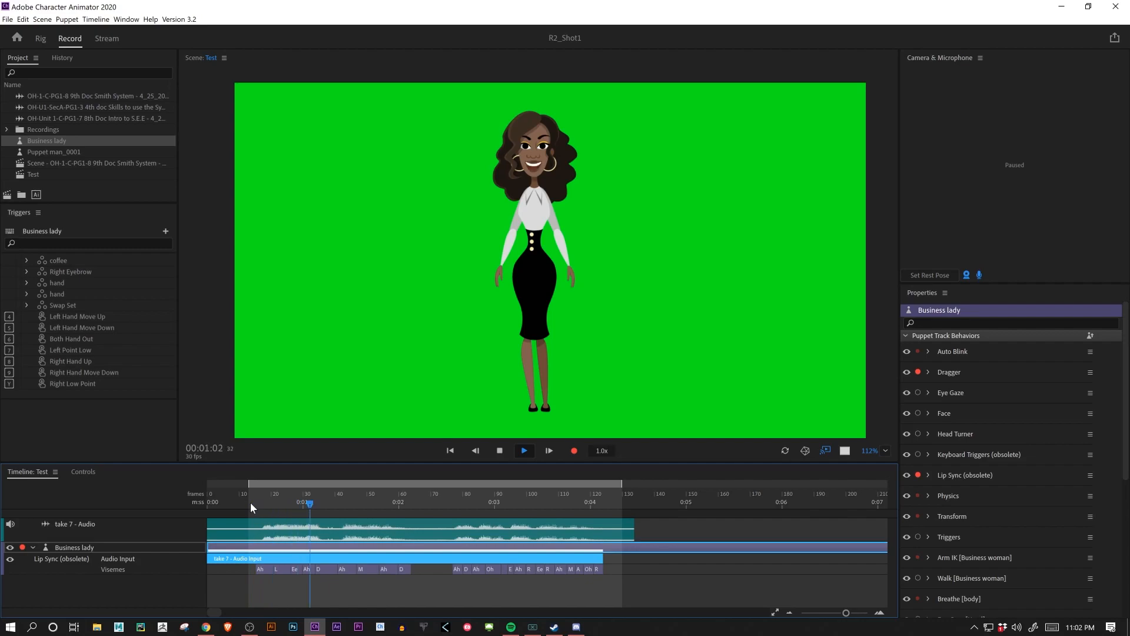
# Step: Stop the playback, replay the second phrase briefly from about frame 72, and park the playhead at frame 80
pyautogui.press('space')
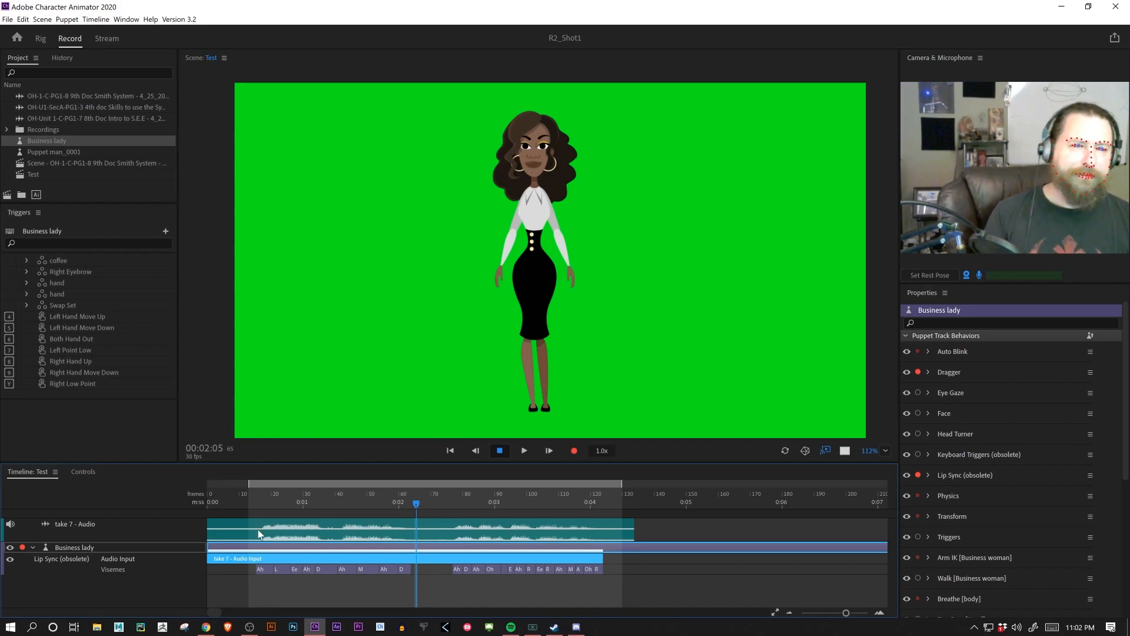
pyautogui.click(438, 505)
pyautogui.press('space')
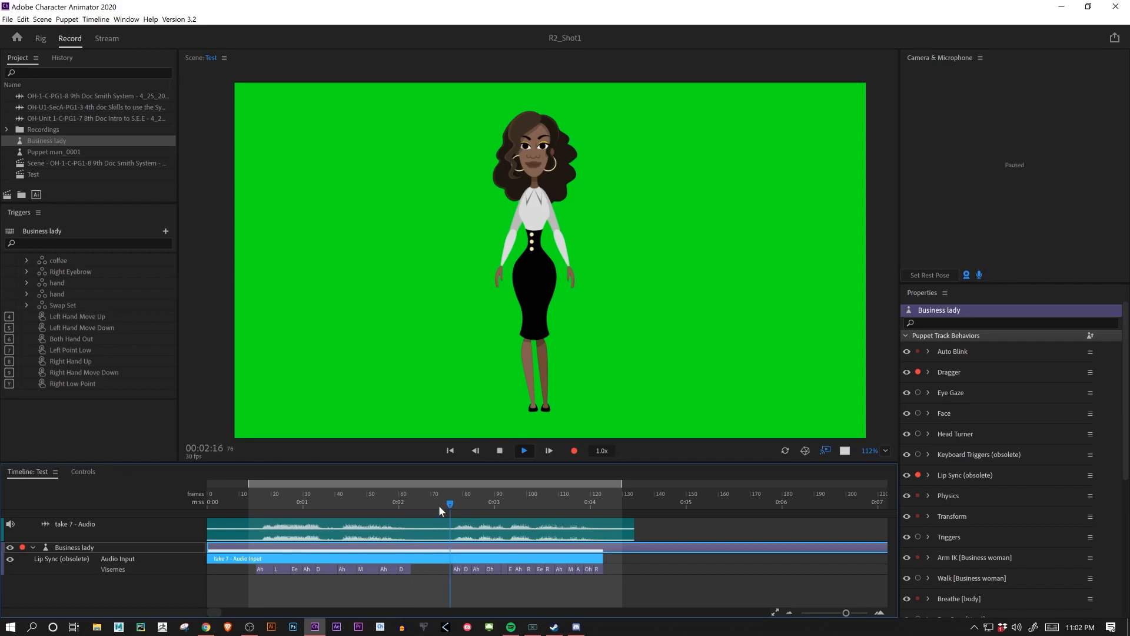
pyautogui.click(465, 501)
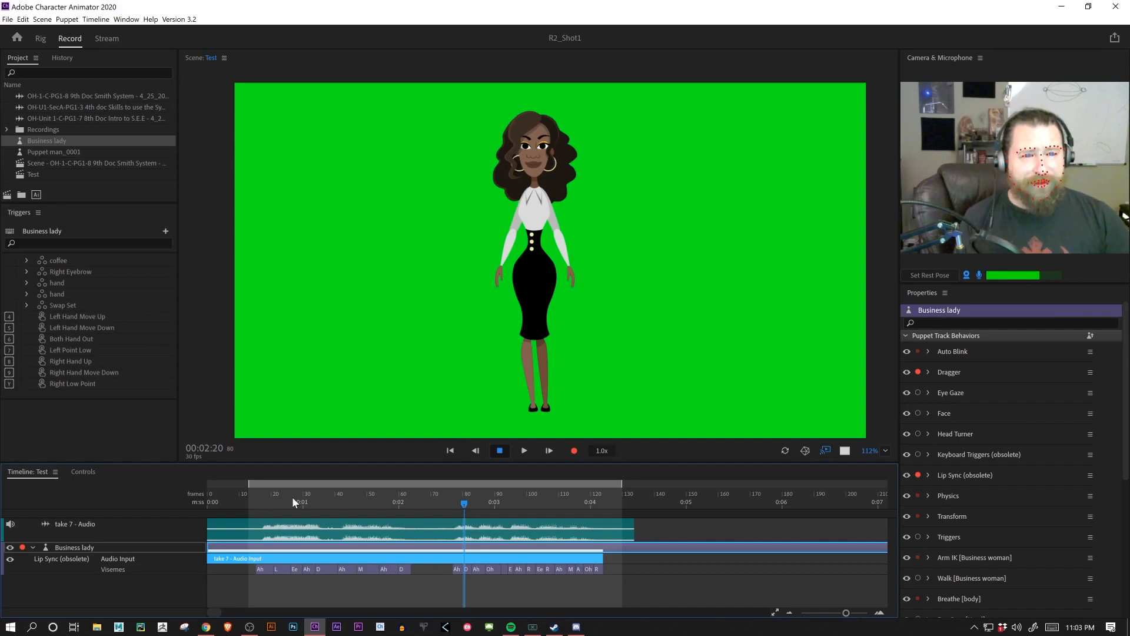
# Step: Prepare a camera take at frame 14: microphone off, Eye Gaze [Head], Face [Head] and Eye Gaze [face] armed instead of Dragger and Lip Sync, rest pose set
pyautogui.moveTo(292, 496); pyautogui.dragTo(253, 492)
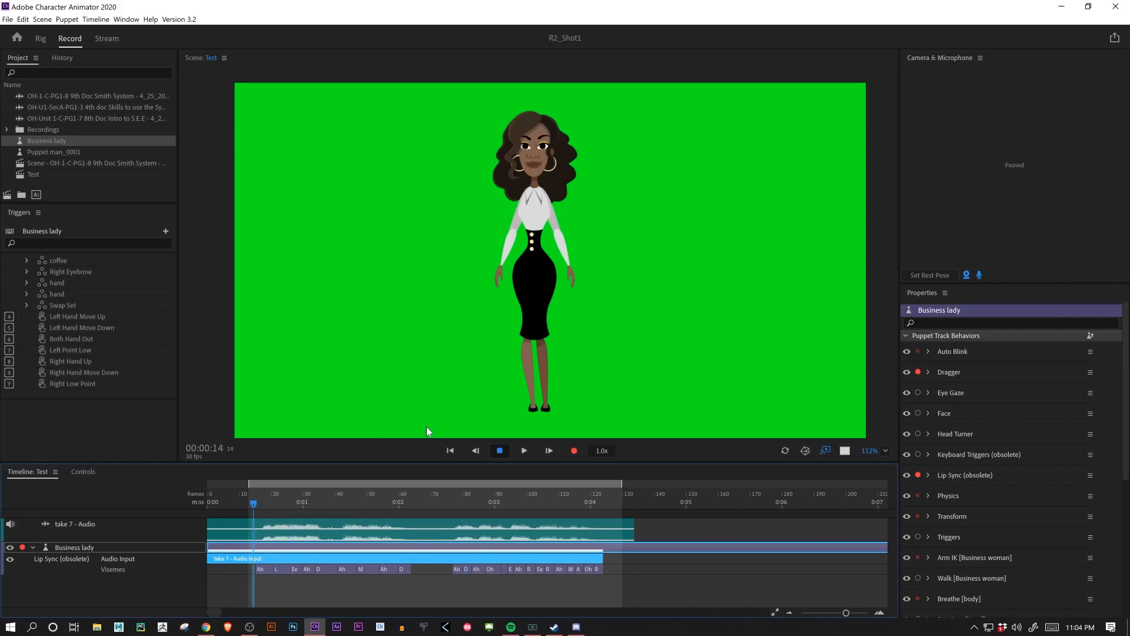
pyautogui.click(980, 275)
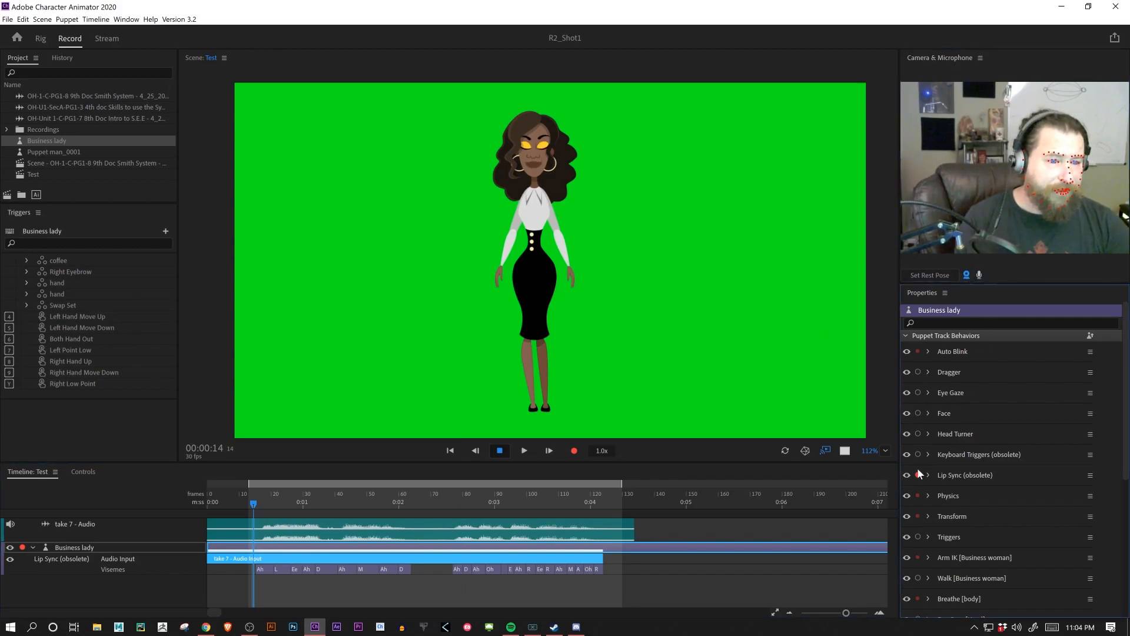
pyautogui.scroll(-2, 964, 490)
pyautogui.scroll(-5, 952, 496)
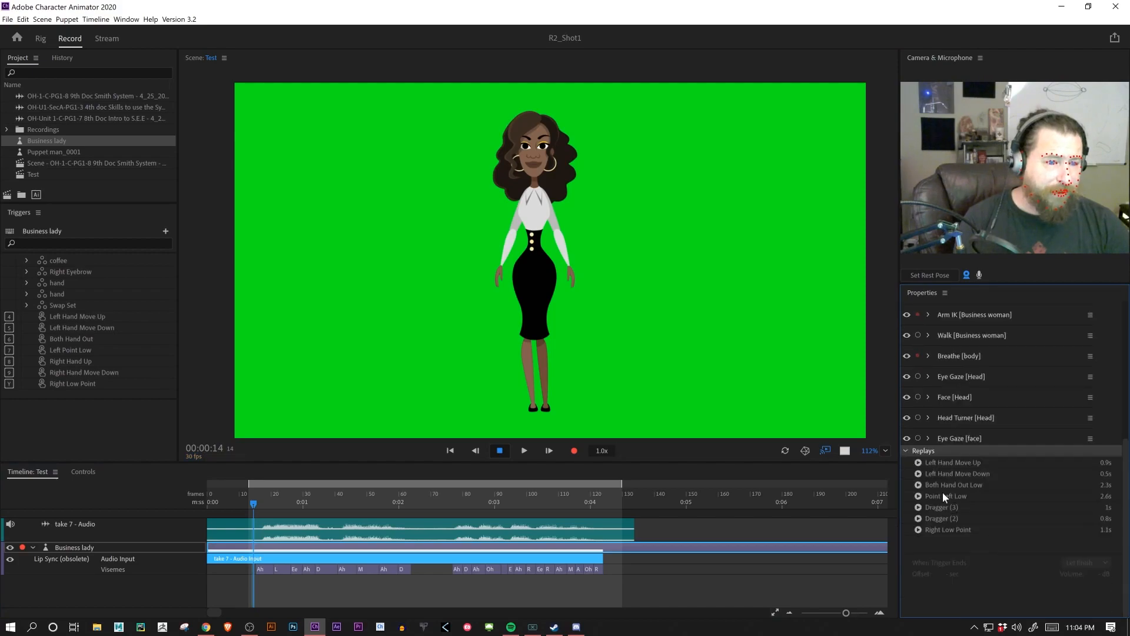
pyautogui.click(918, 376)
pyautogui.scroll(2, 954, 433)
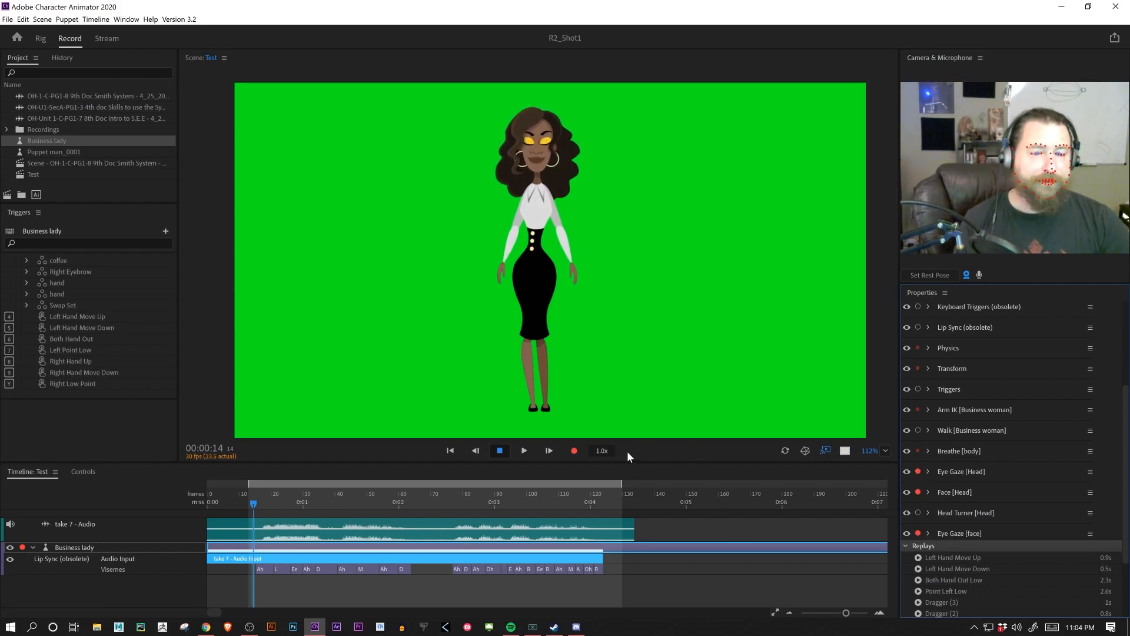
pyautogui.click(931, 275)
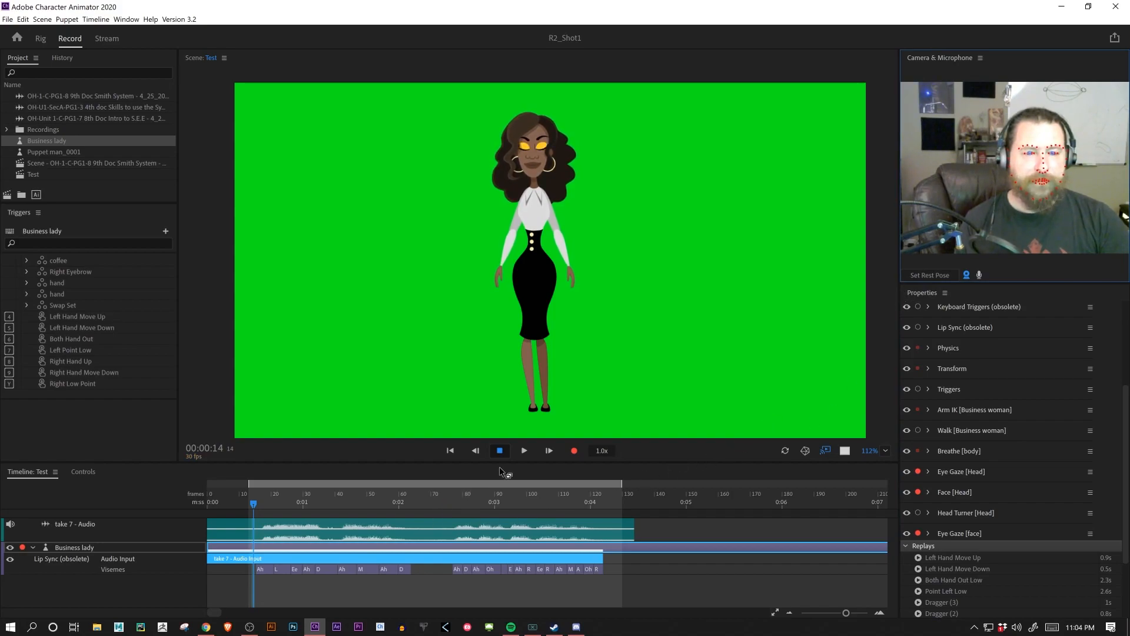
# Step: Record a face and eye-gaze camera take from frame 14 to about frame 143 and play it back from frame 12
pyautogui.click(574, 451)
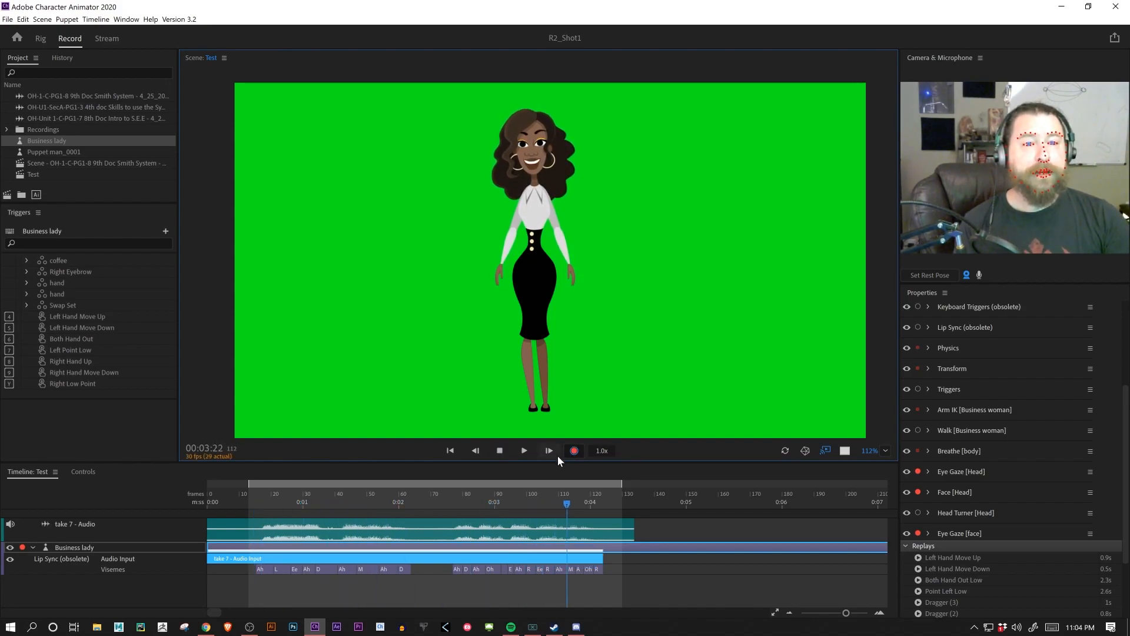
pyautogui.click(500, 453)
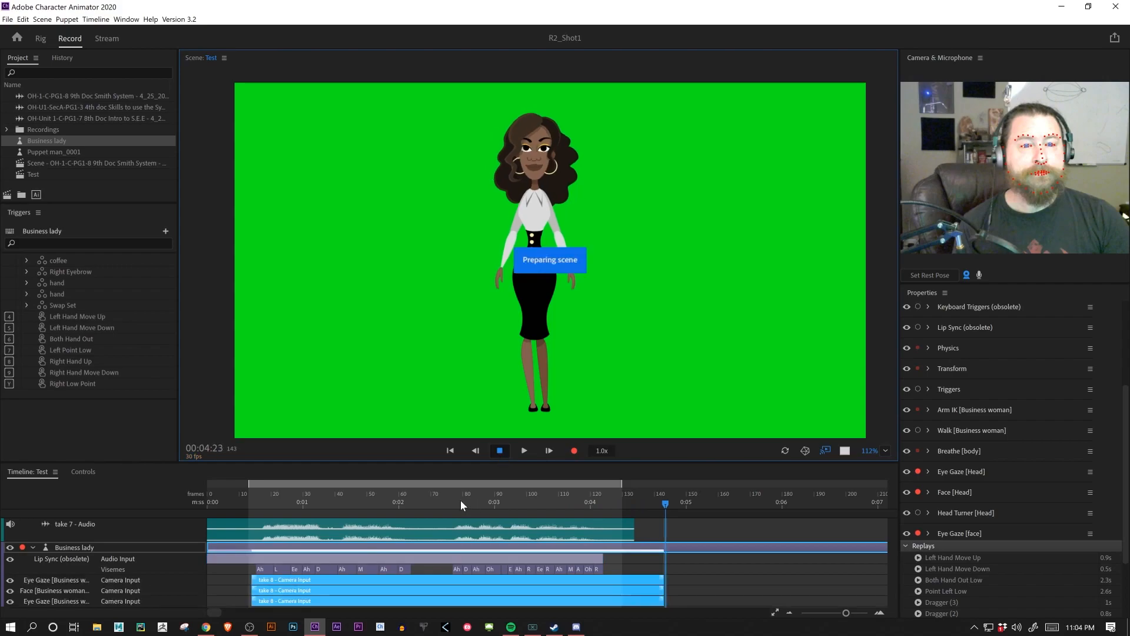
pyautogui.click(385, 495)
pyautogui.click(247, 502)
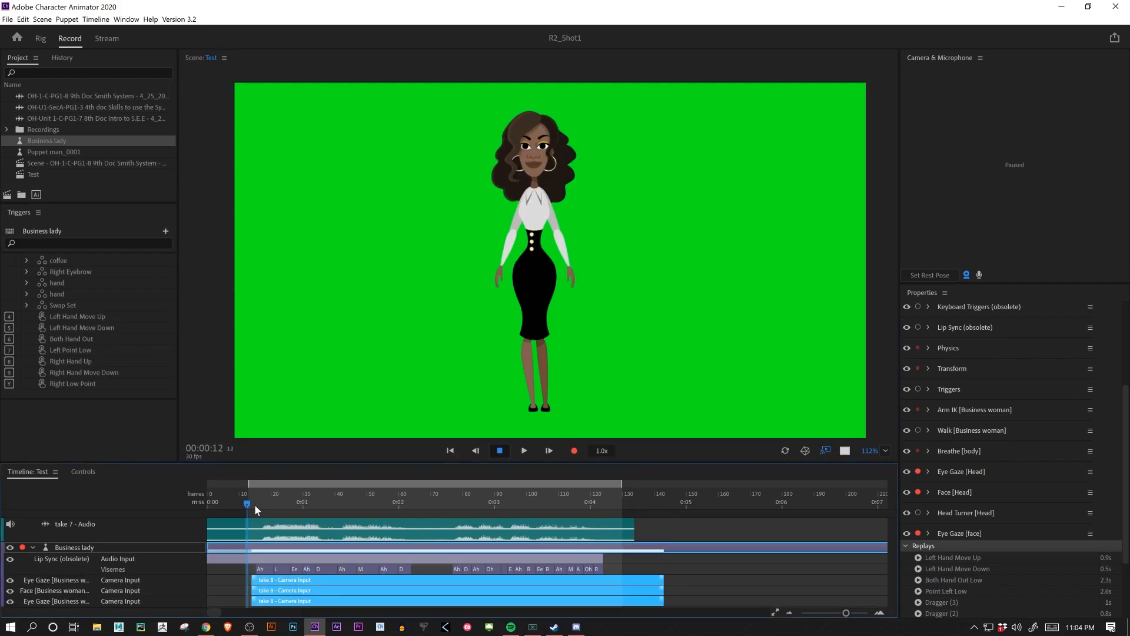
pyautogui.press('space')
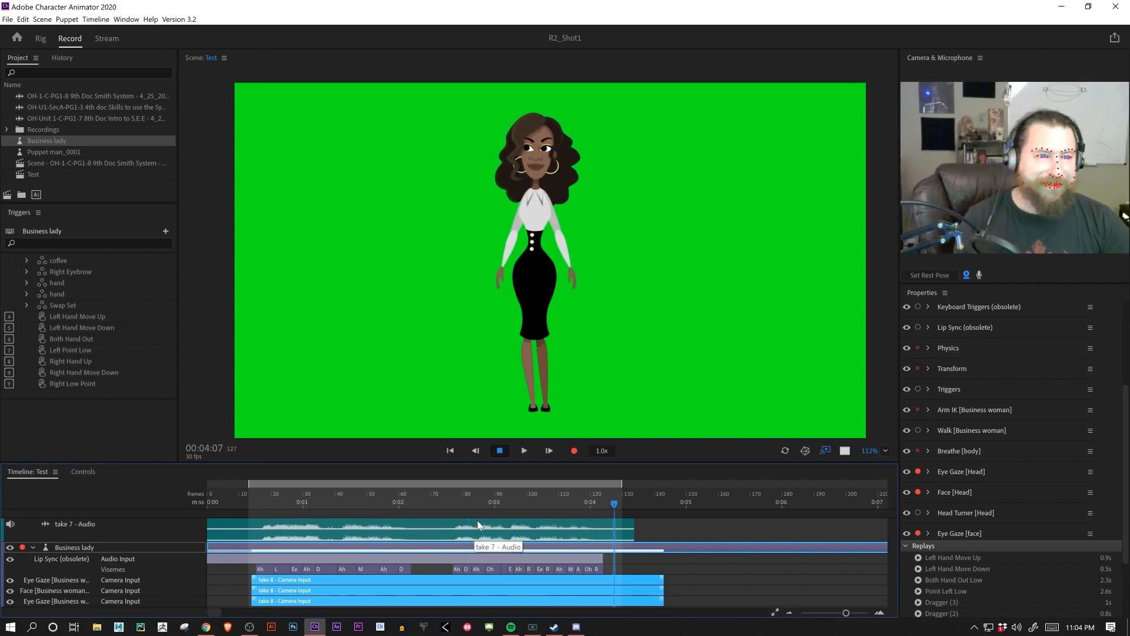
# Step: Delete the two Eye Gaze clips of take 8, keeping its Face clip
pyautogui.click(273, 603)
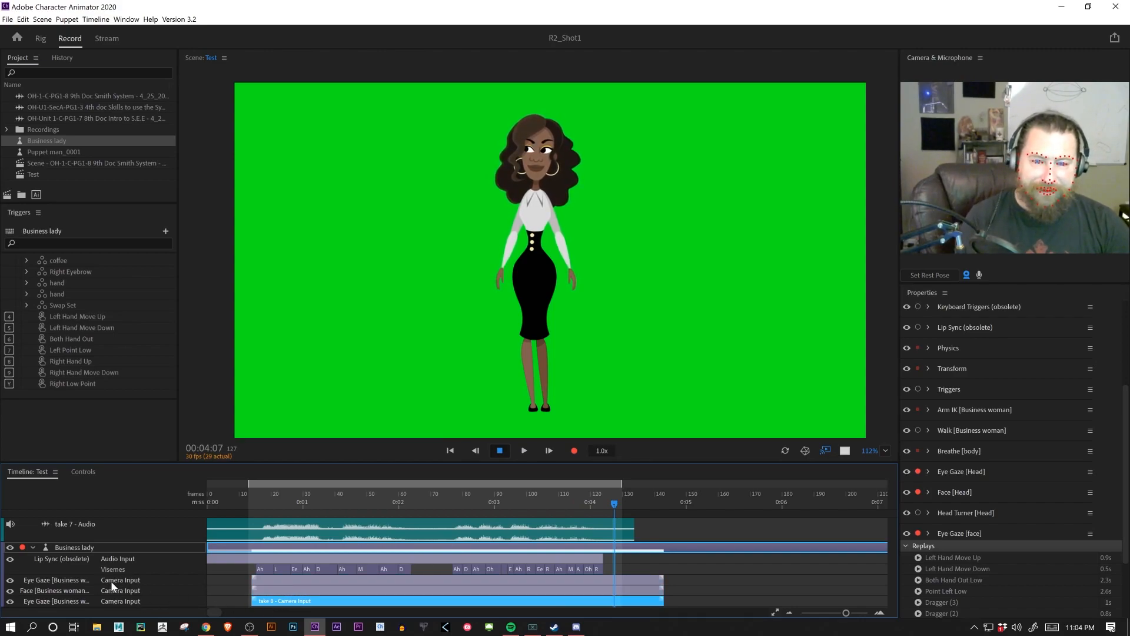
pyautogui.click(149, 591)
pyautogui.click(292, 580)
pyautogui.keyDown('shift'); pyautogui.click(288, 598); pyautogui.keyUp('shift')
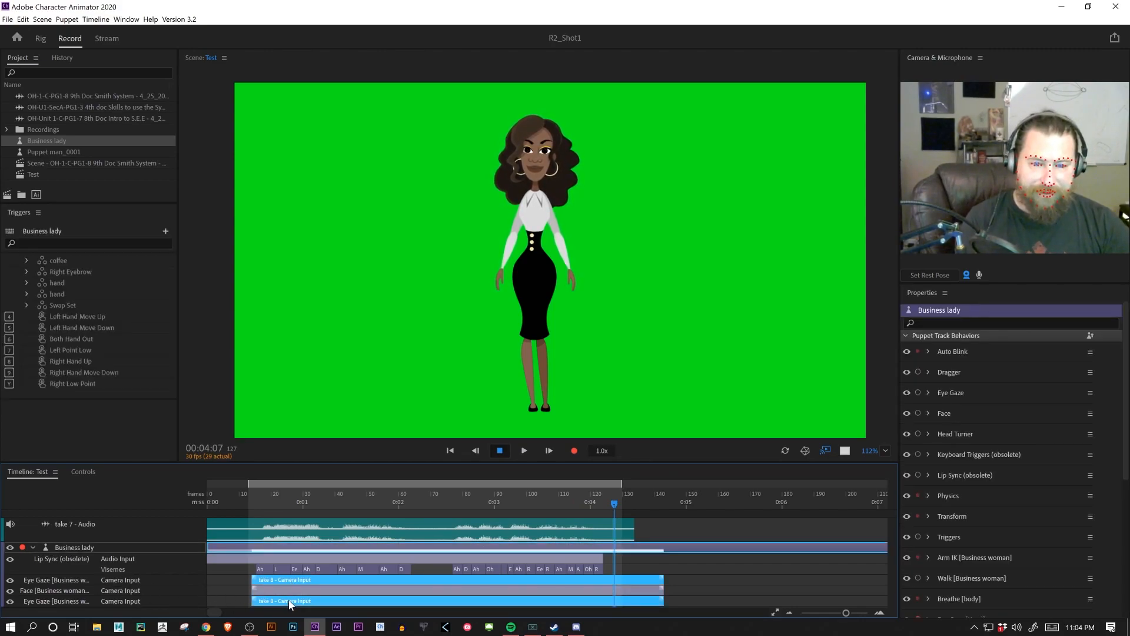
pyautogui.press('Delete')
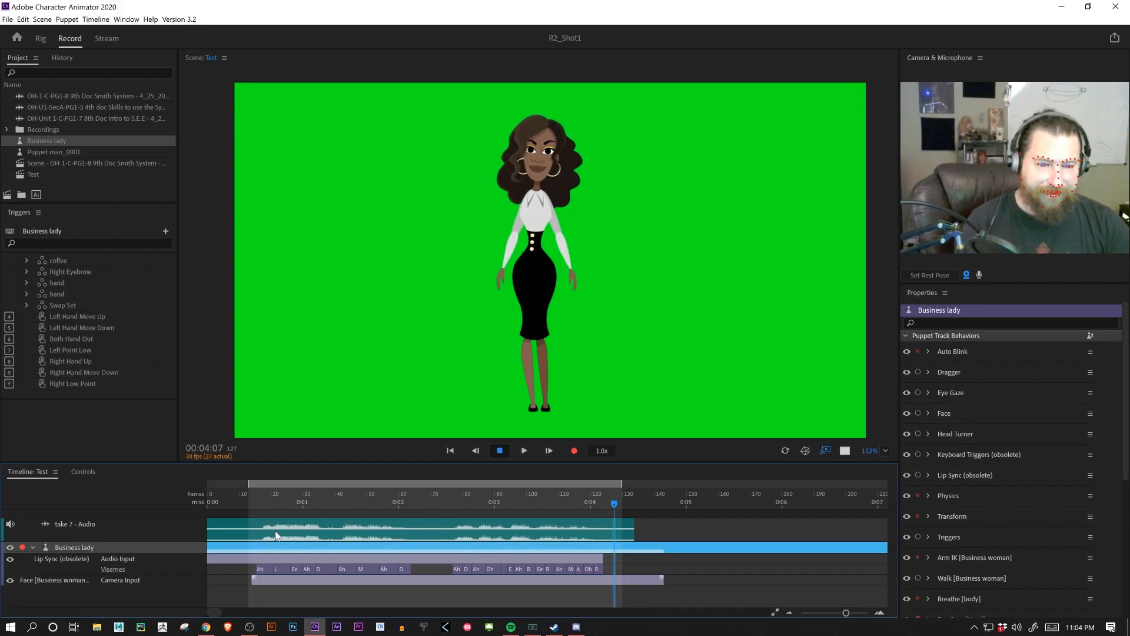
# Step: Return to frame 14 and switch the Eye Gaze [face] recording source from Camera Input to Keyboard Input
pyautogui.click(270, 498)
pyautogui.click(253, 500)
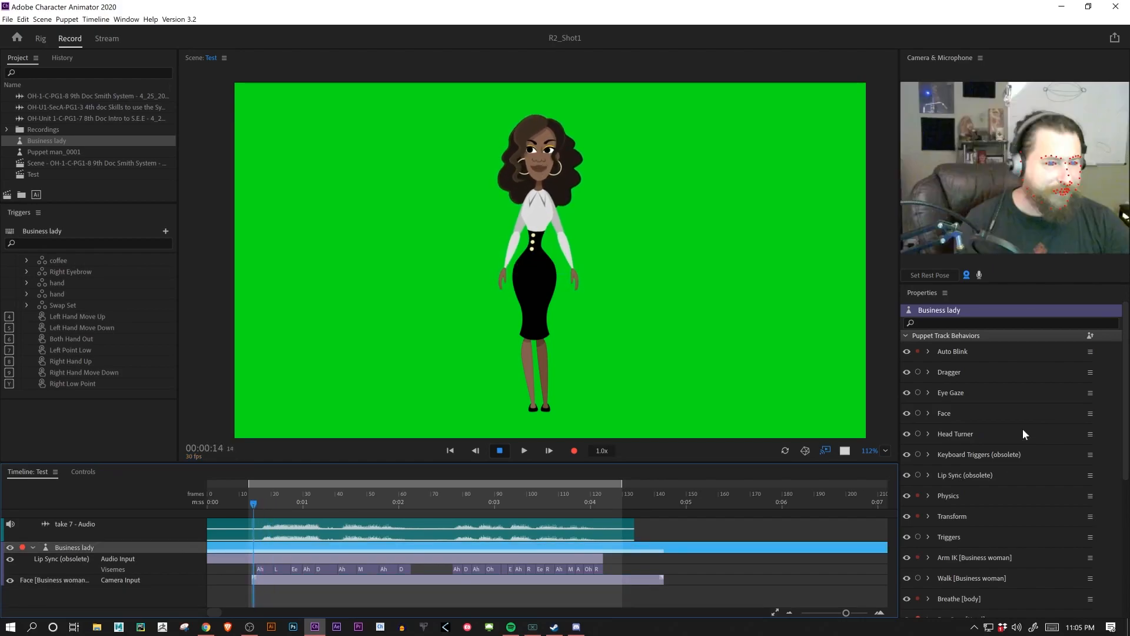
pyautogui.scroll(-3, 944, 440)
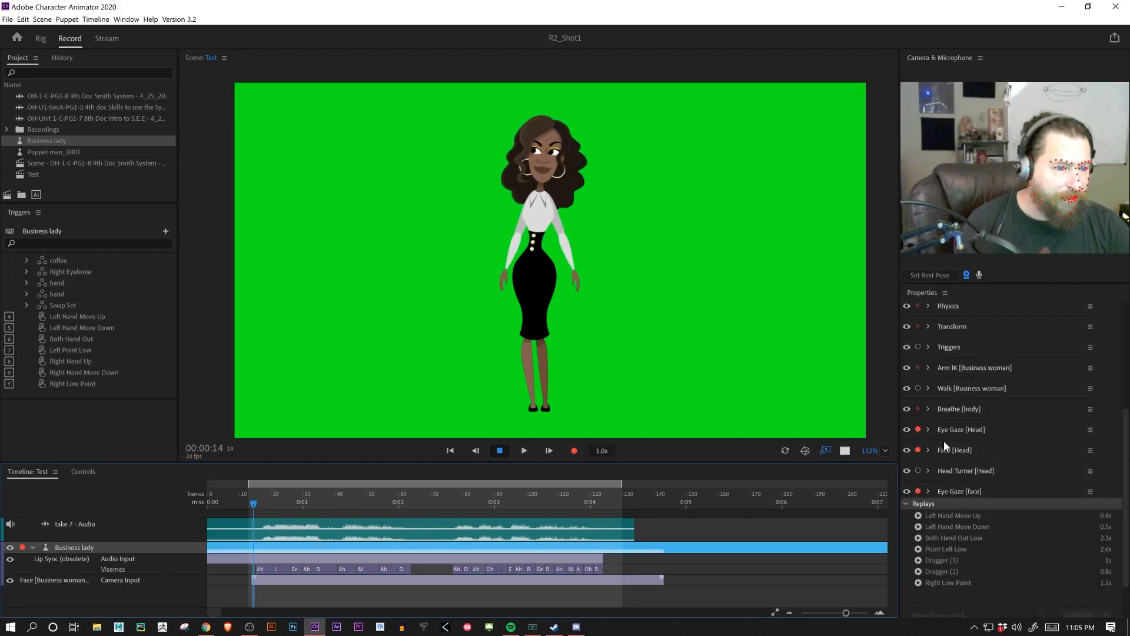
pyautogui.click(928, 491)
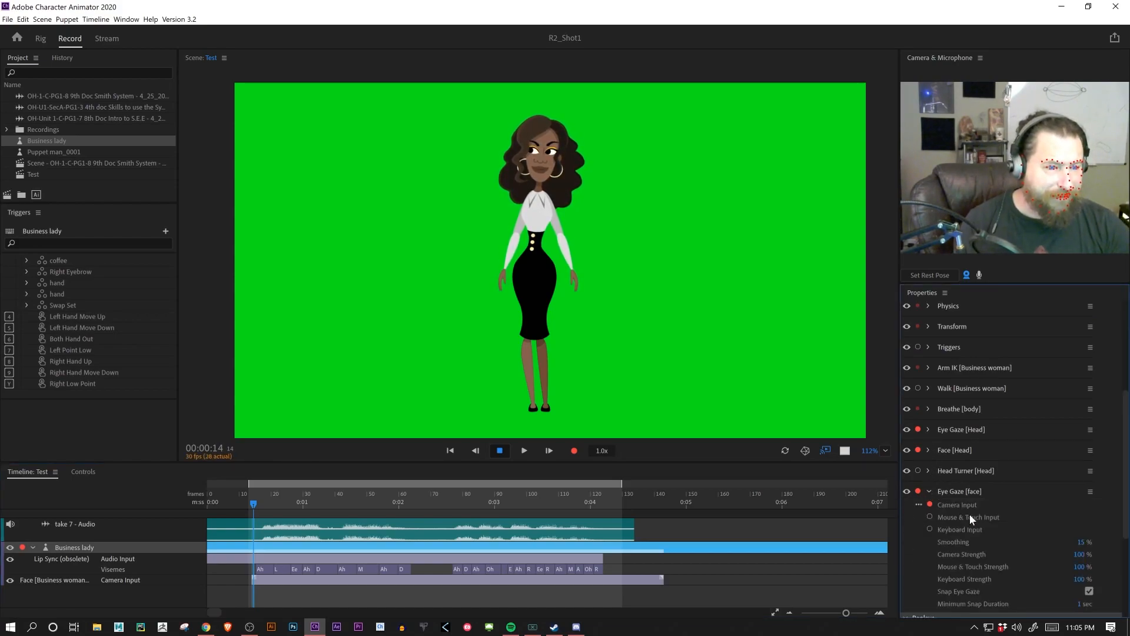
pyautogui.scroll(-2, 967, 516)
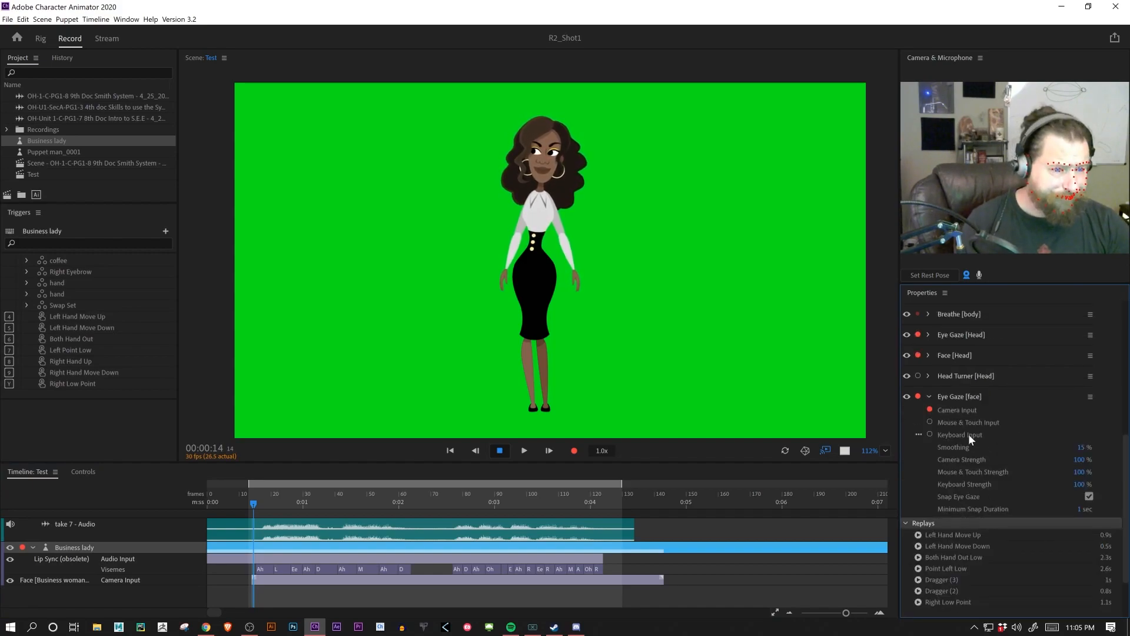
pyautogui.click(930, 409)
pyautogui.click(930, 434)
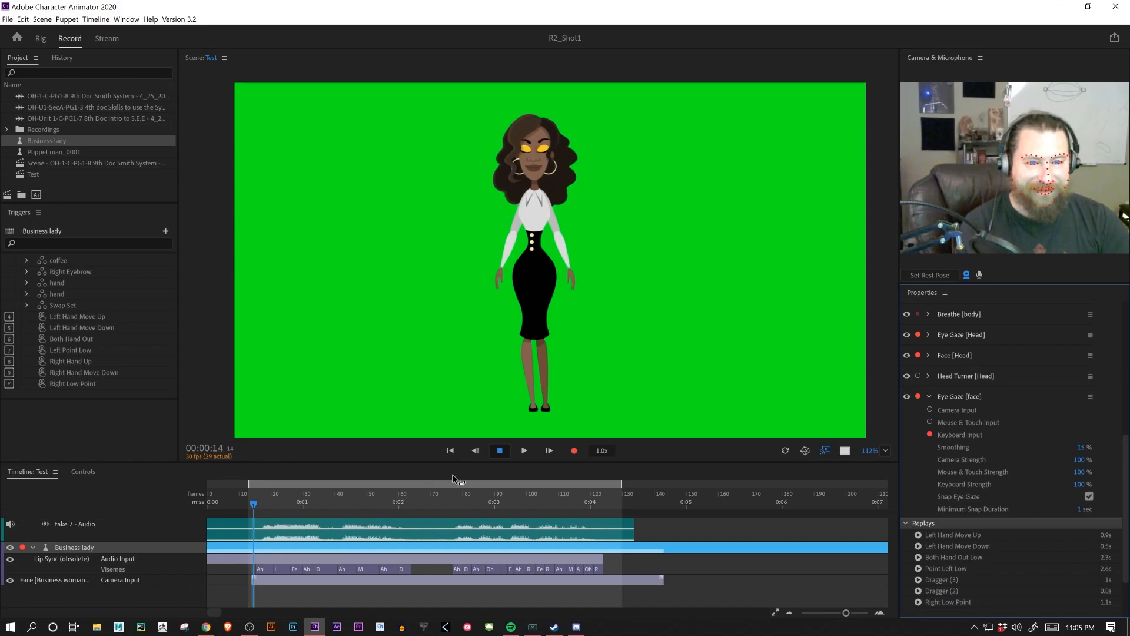
# Step: Play the scene from its beginning through both phrases to review the remaining face take
pyautogui.moveTo(255, 488); pyautogui.dragTo(182, 494)
pyautogui.press('space')
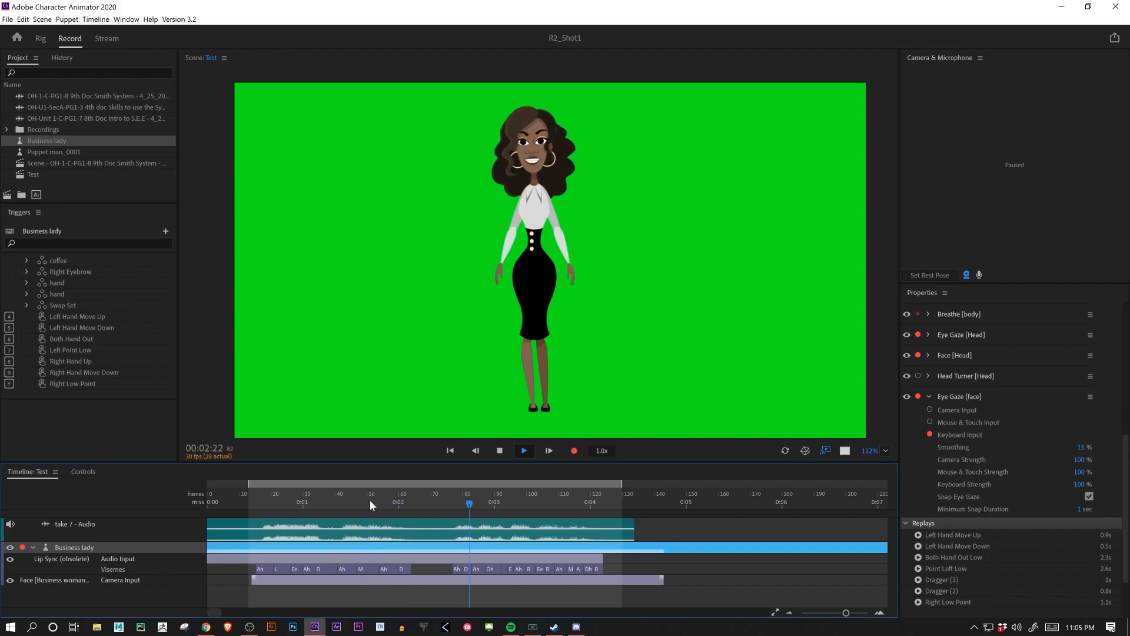
pyautogui.press('space')
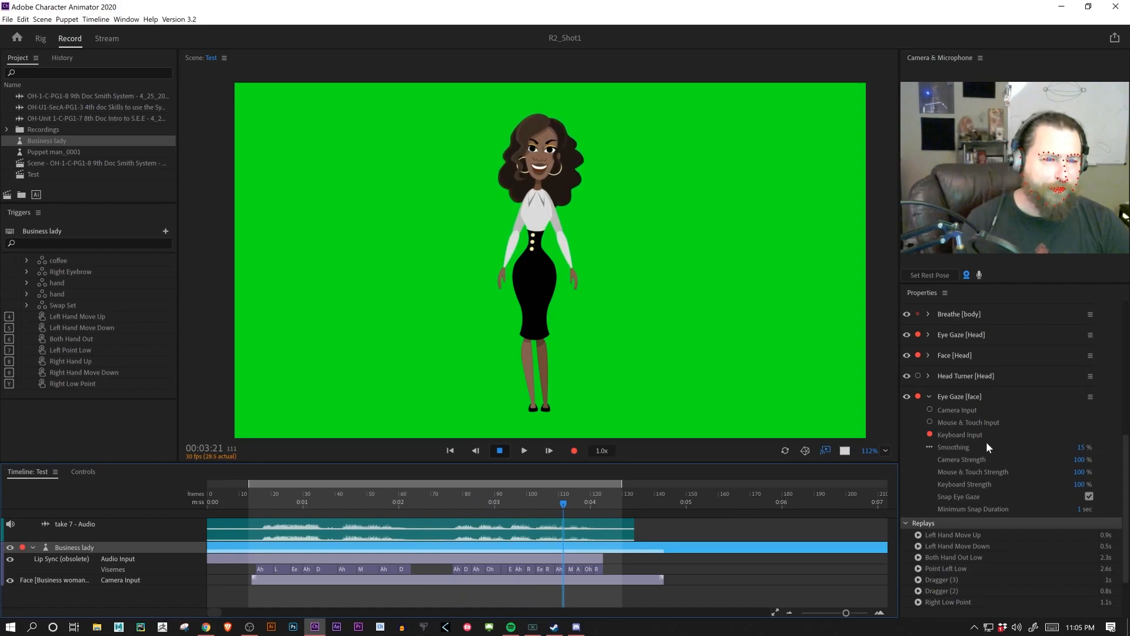
# Step: Expand the Auto Blink behavior to inspect its blink rate, duration and randomness settings
pyautogui.scroll(3, 985, 456)
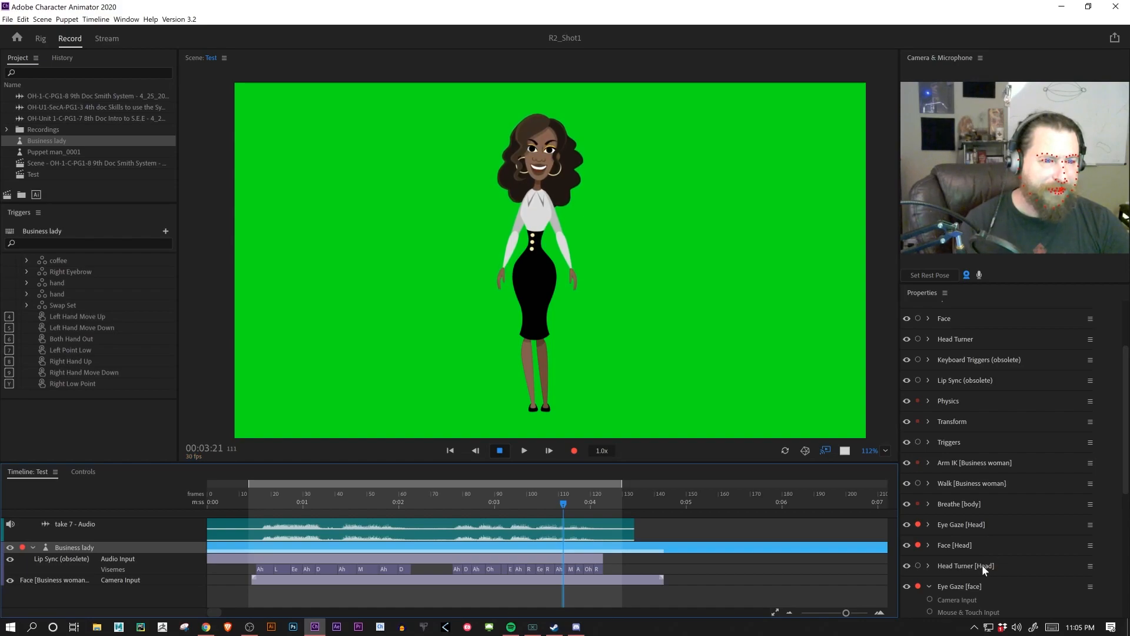
pyautogui.scroll(2, 983, 564)
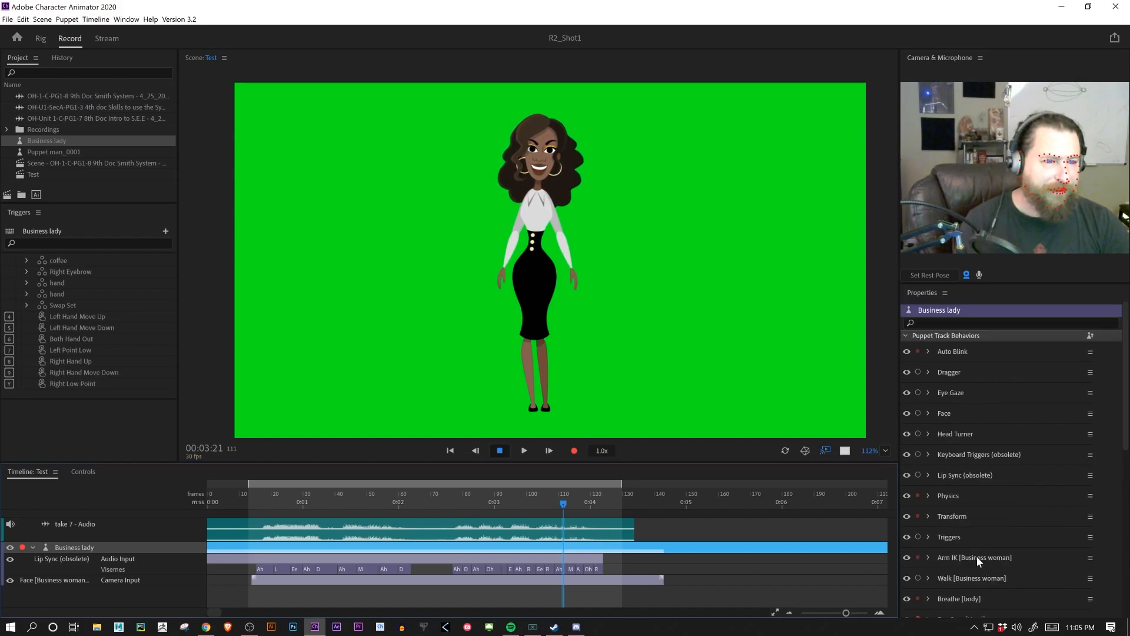
pyautogui.click(929, 351)
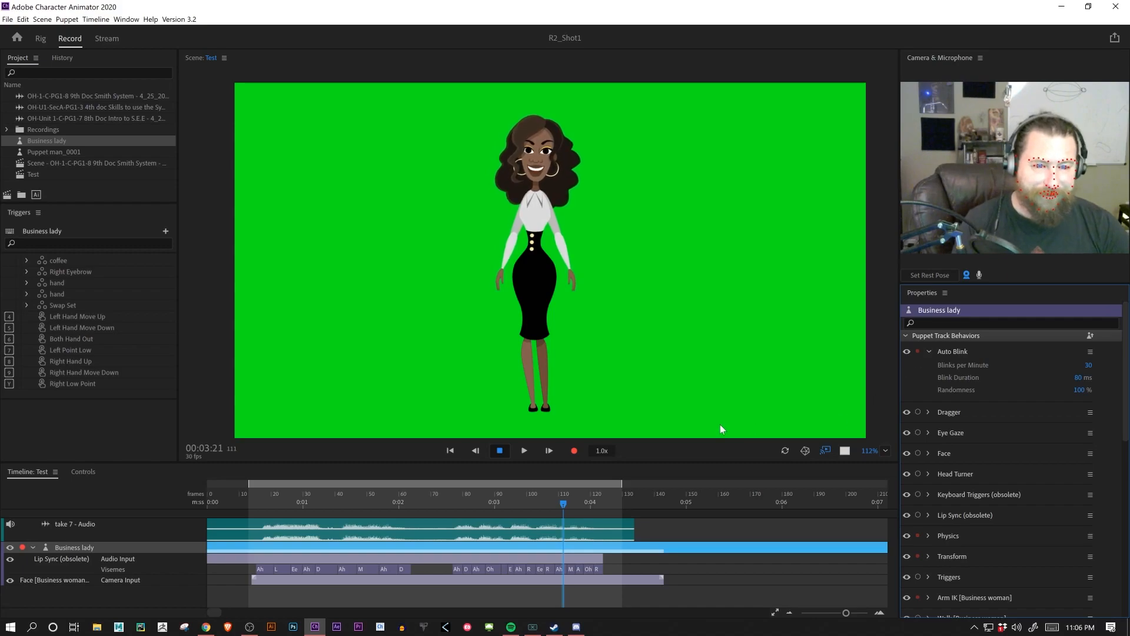
# Step: Delete the remaining take 8 Face camera clip from the puppet's track
pyautogui.moveTo(314, 504); pyautogui.dragTo(263, 505)
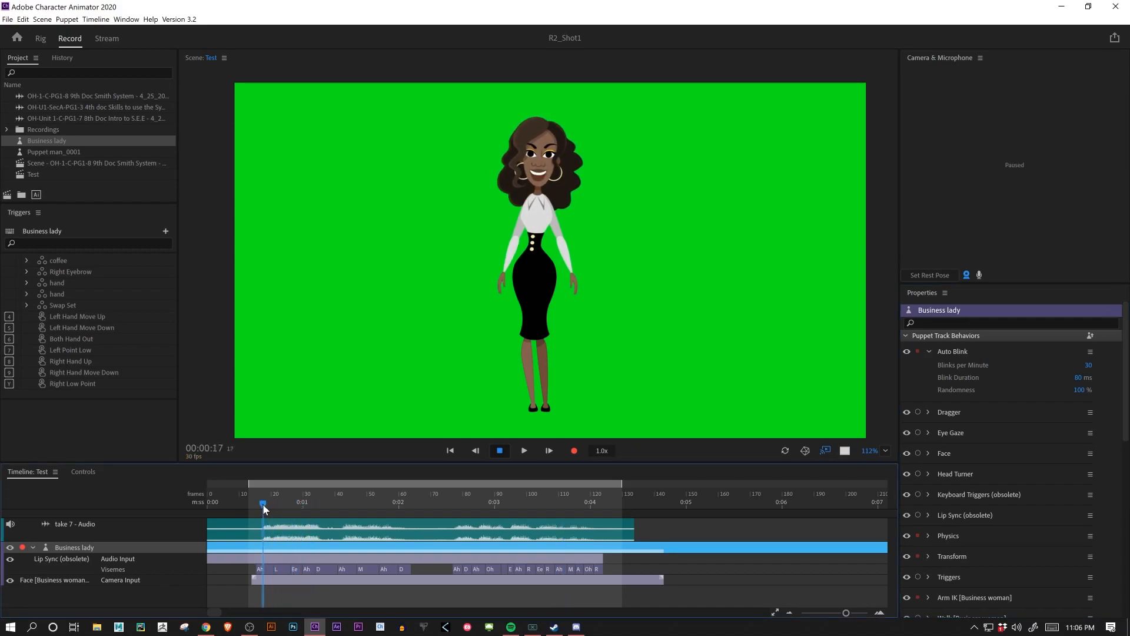
pyautogui.moveTo(639, 603); pyautogui.dragTo(538, 583)
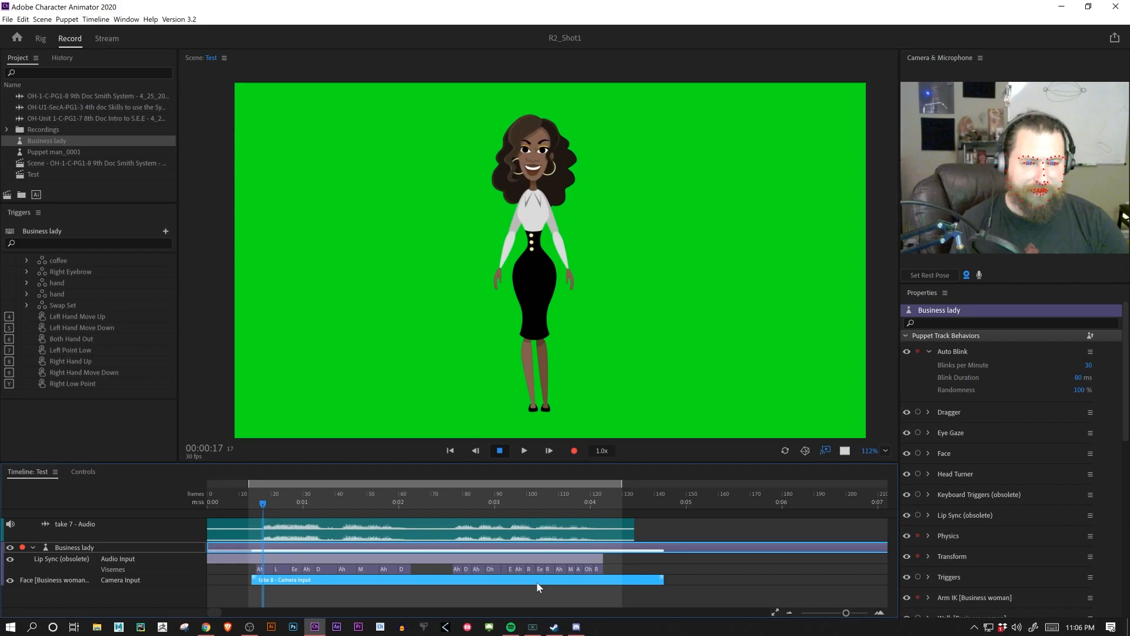
pyautogui.press('Delete')
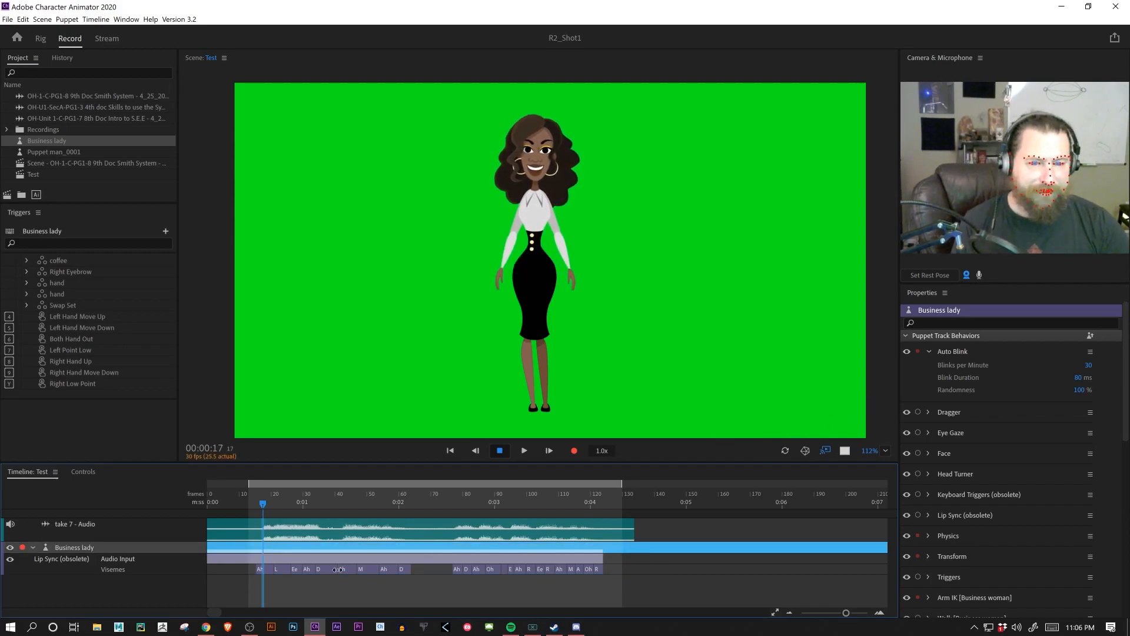
# Step: Record a new face and eye-gaze camera take from frame 13 to about frame 170
pyautogui.moveTo(258, 506); pyautogui.dragTo(250, 505)
pyautogui.press('space')
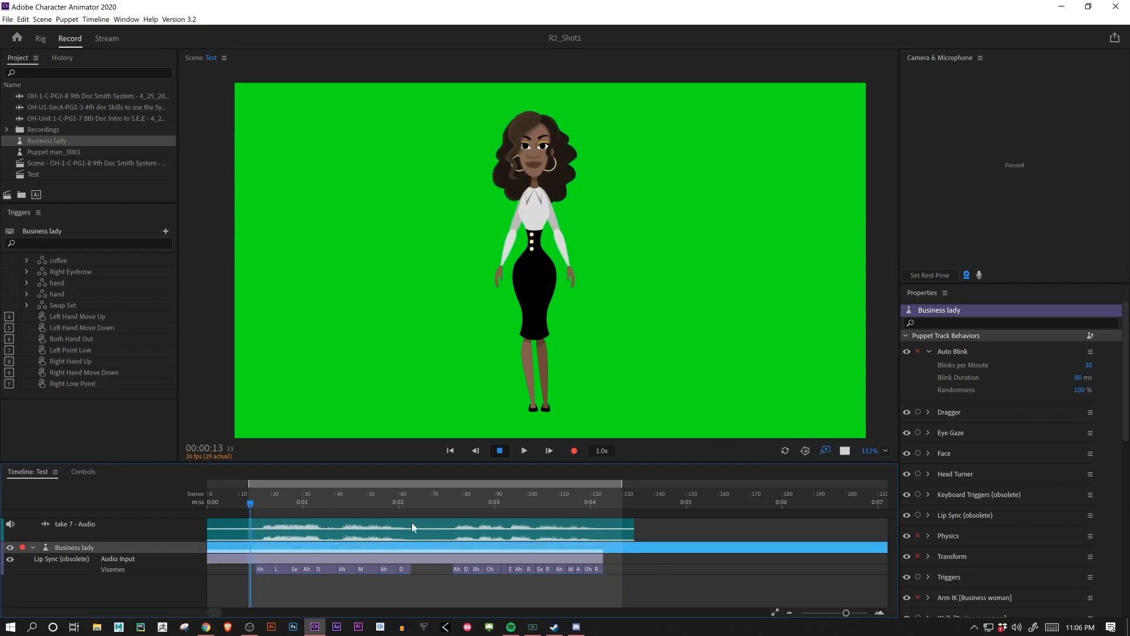
pyautogui.scroll(-4, 999, 549)
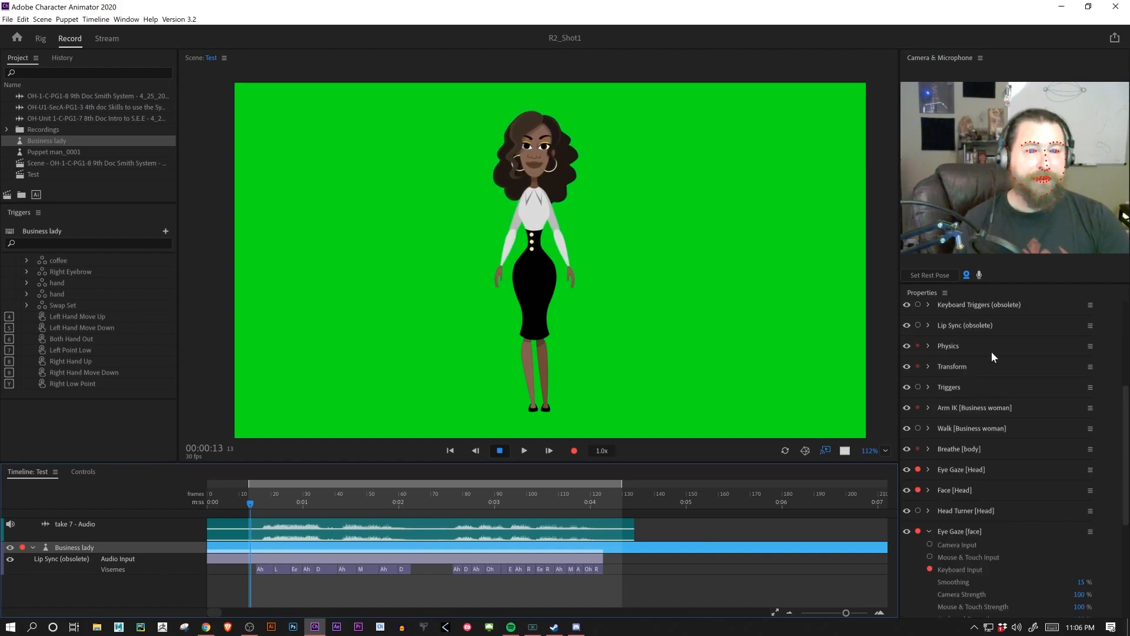
pyautogui.click(575, 451)
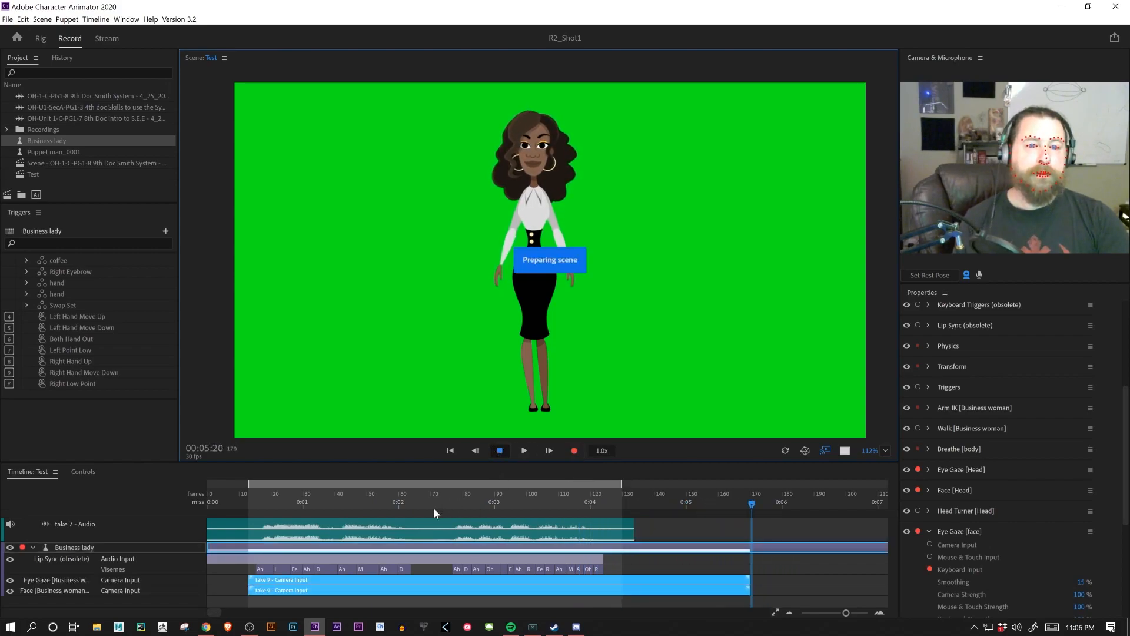
# Step: Trim the new eye-gaze and face clips to end at about frame 132 and return the playhead to frame 16
pyautogui.moveTo(238, 494); pyautogui.dragTo(628, 475)
pyautogui.moveTo(749, 580); pyautogui.dragTo(627, 580)
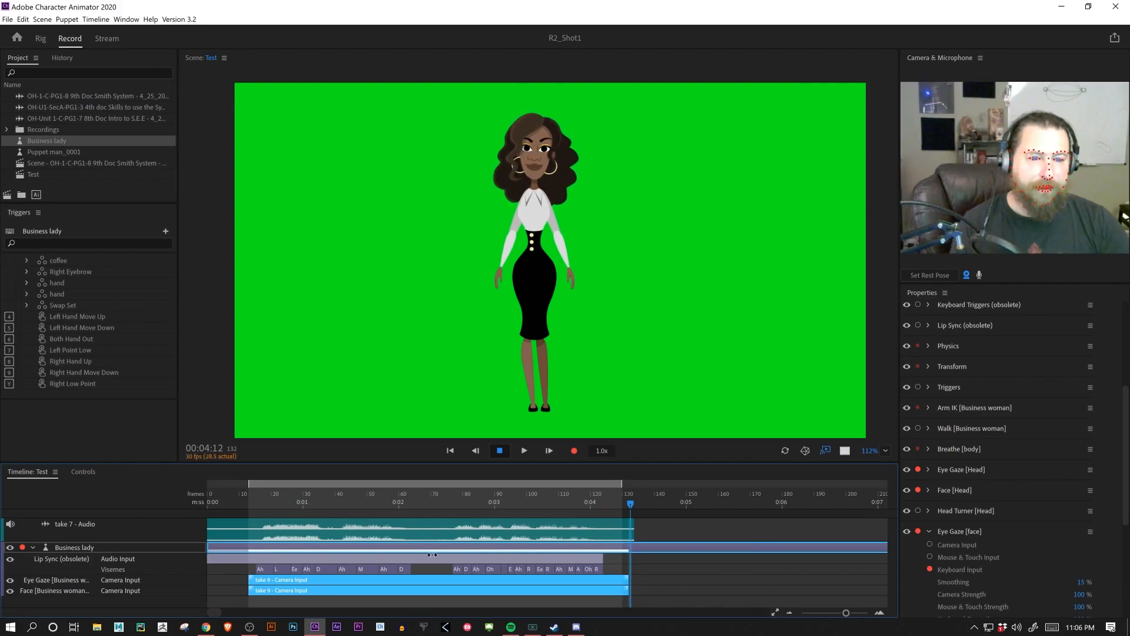
pyautogui.scroll(1, 205, 555)
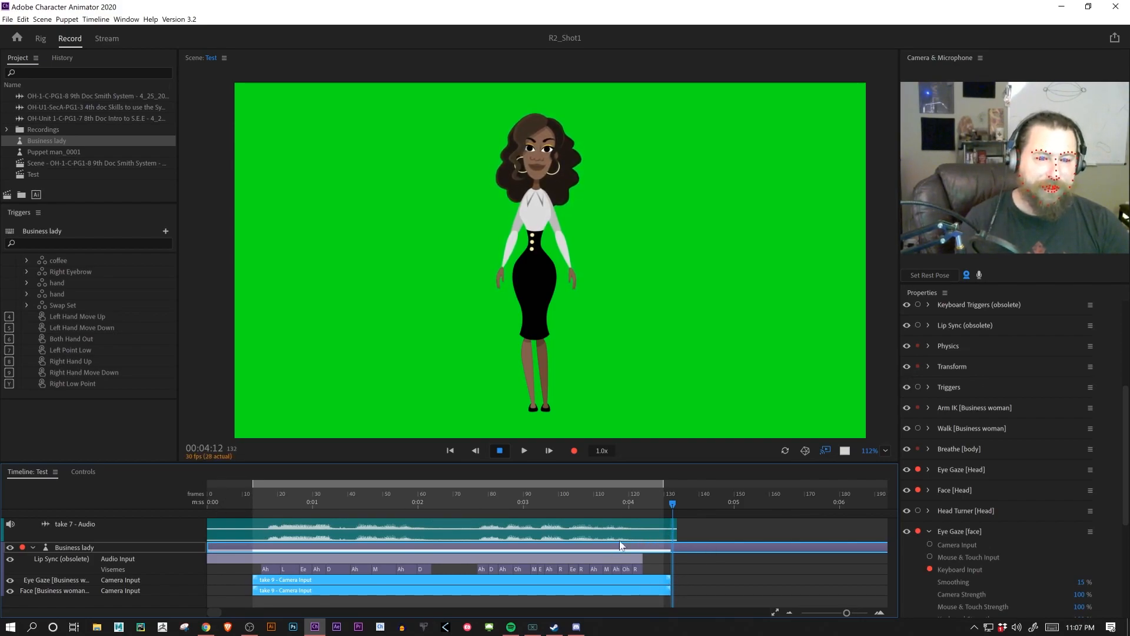
pyautogui.moveTo(652, 504); pyautogui.dragTo(264, 522)
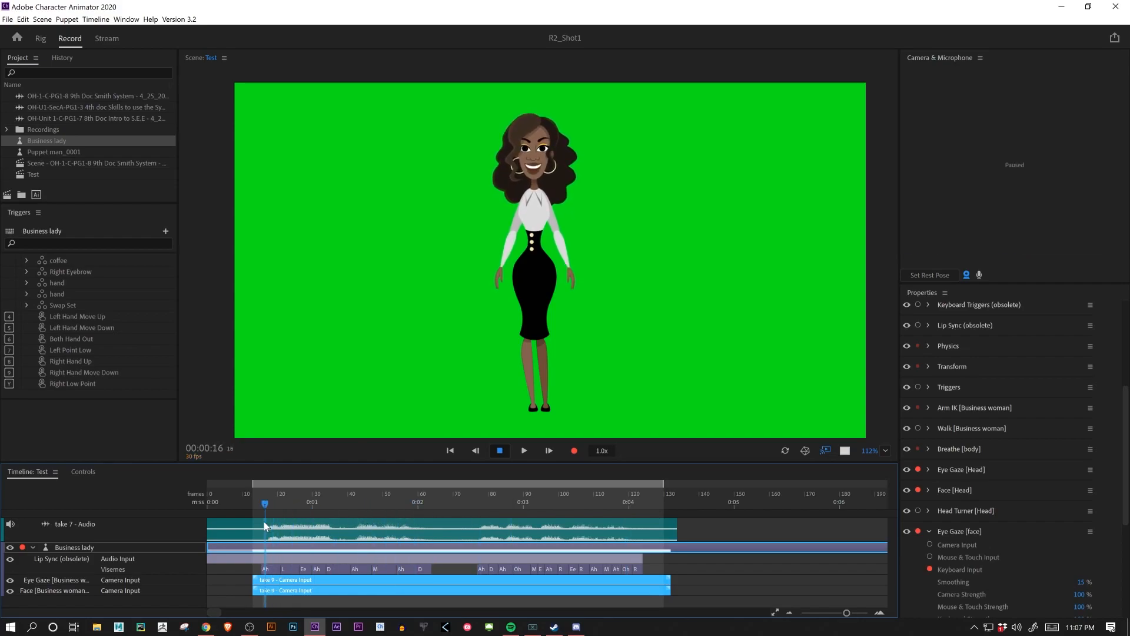
pyautogui.click(504, 270)
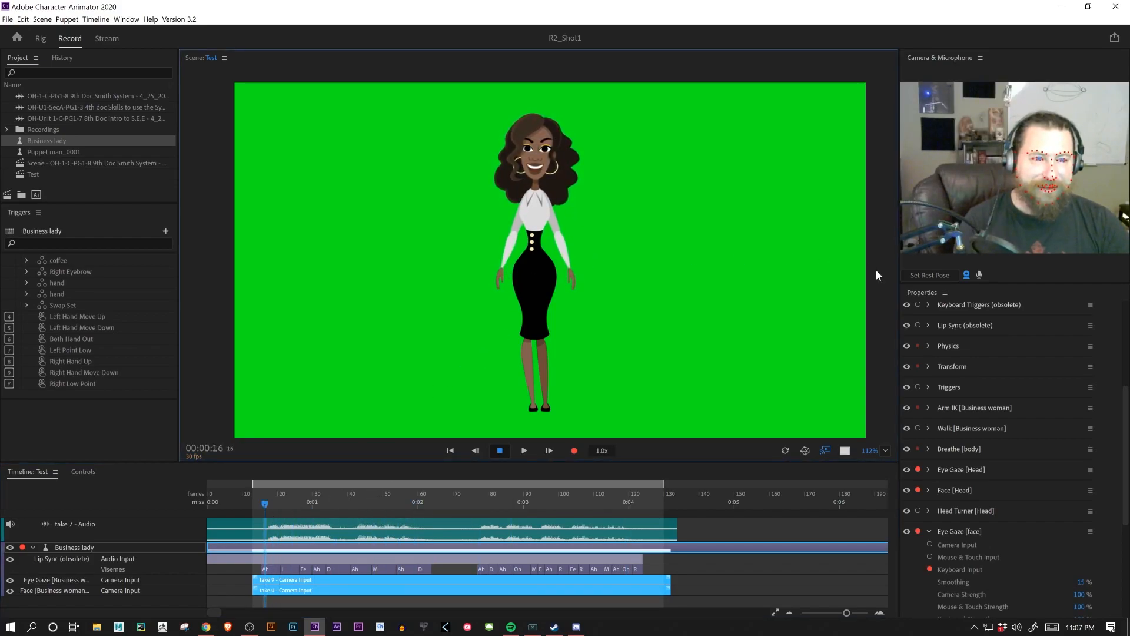
# Step: Disarm the Eye Gaze [face], Face [Head] and Eye Gaze [Head] behaviors so they are not recorded
pyautogui.click(918, 531)
pyautogui.click(918, 490)
pyautogui.click(918, 469)
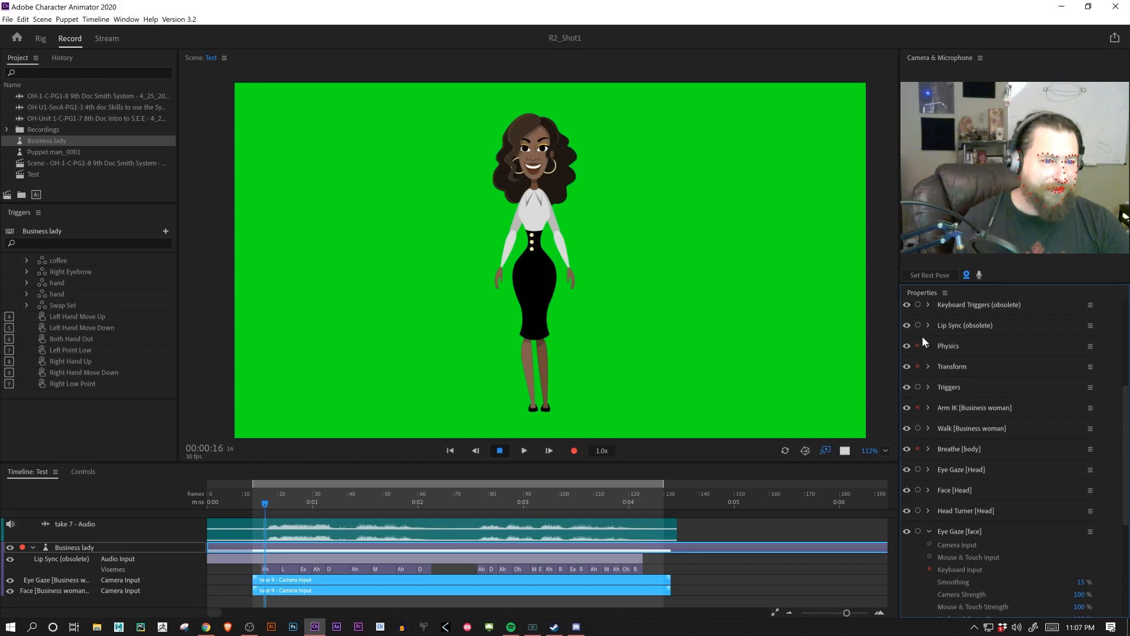
pyautogui.scroll(5, 924, 331)
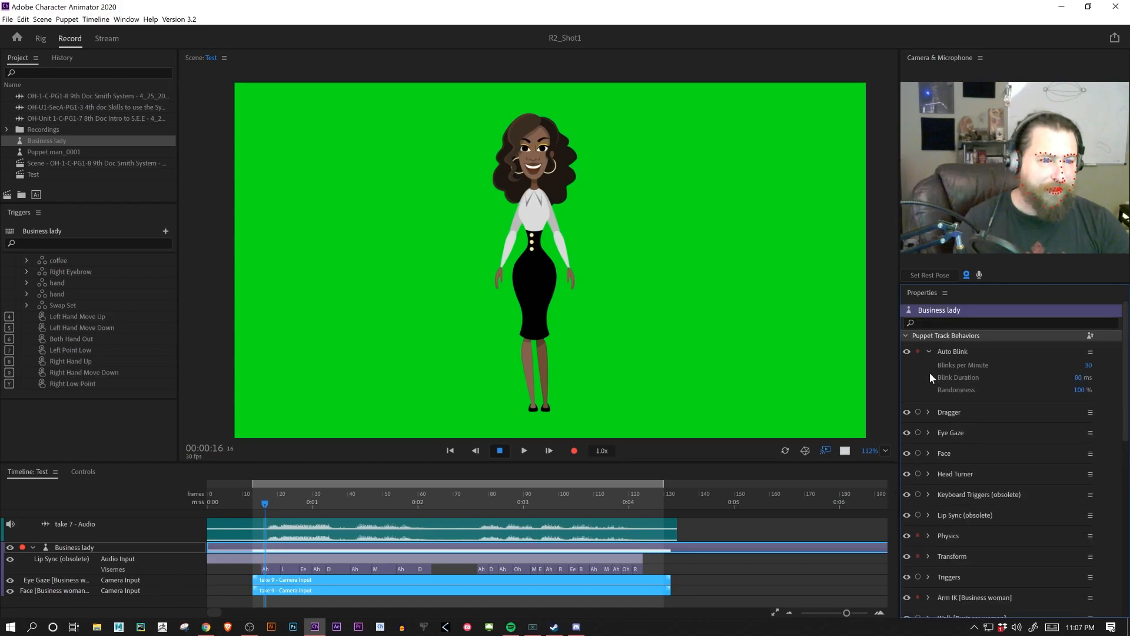
# Step: Arm the Dragger behavior, pose both of the puppet's hands at the hips and record a short take at frame 16
pyautogui.click(918, 412)
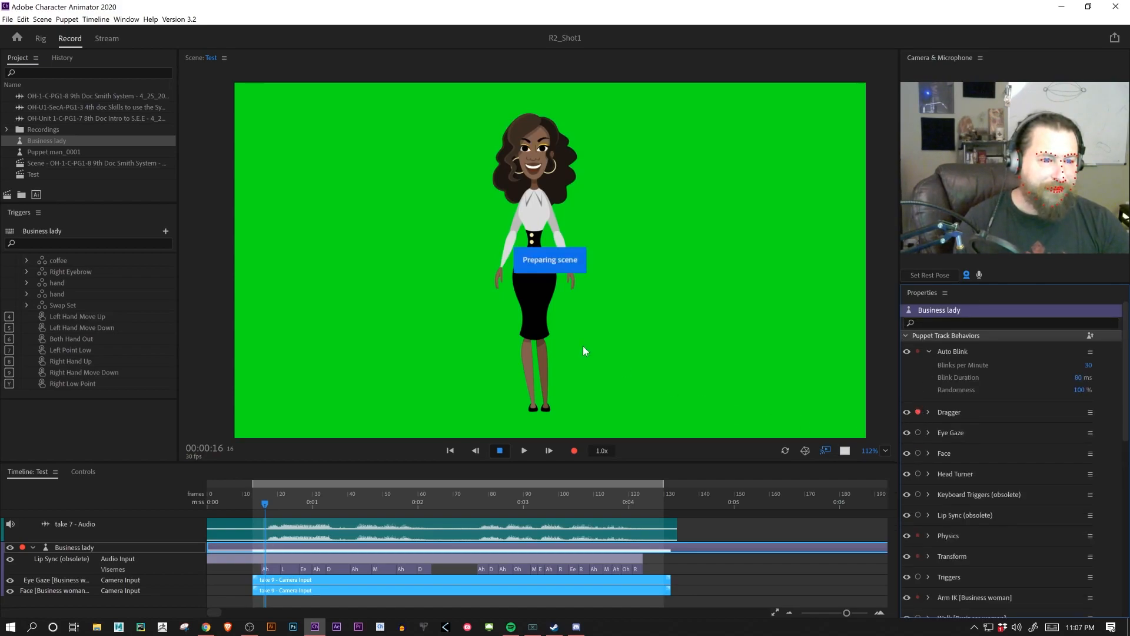
pyautogui.moveTo(502, 282)
pyautogui.mouseDown()
pyautogui.moveTo(517, 258)
pyautogui.moveTo(518, 267)
pyautogui.moveTo(559, 282)
pyautogui.mouseUp()
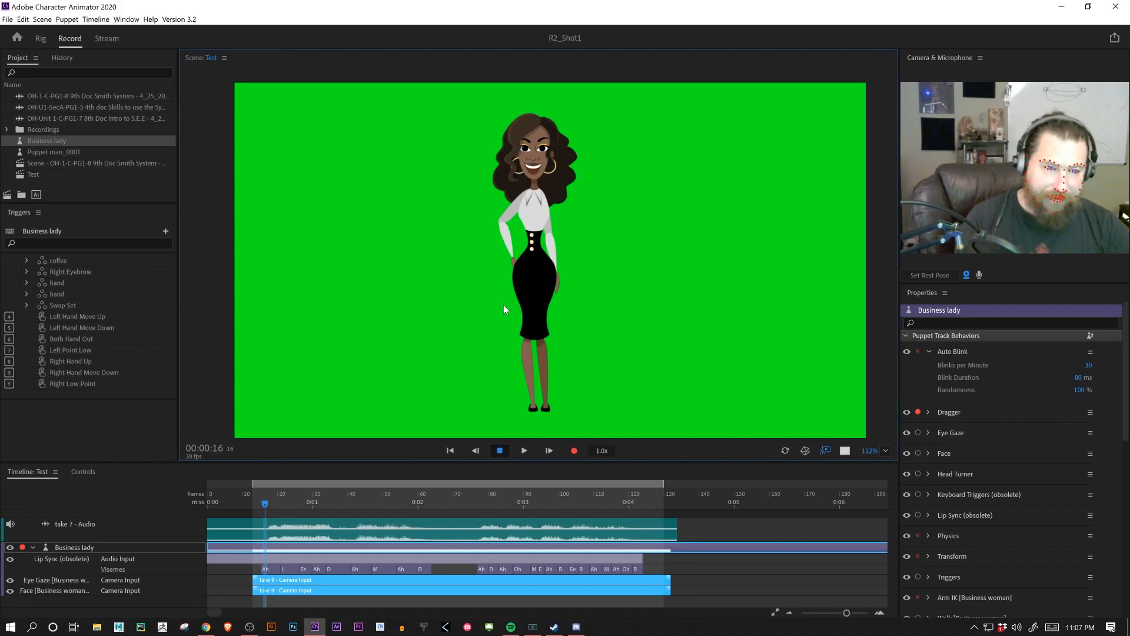
pyautogui.hotkey('ctrl', 'r')
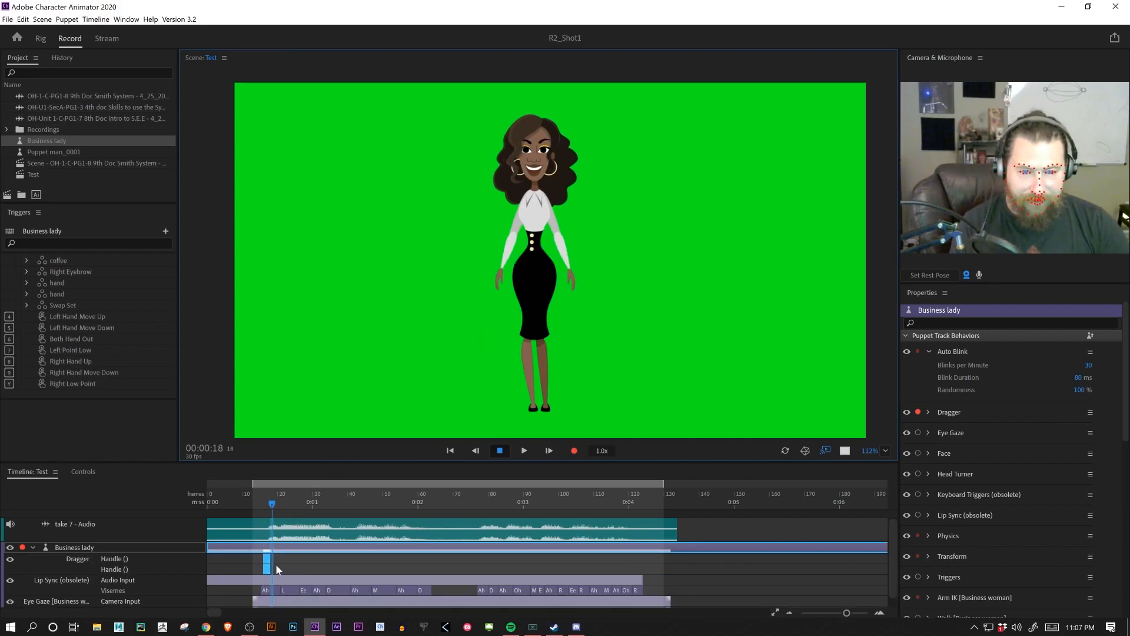
# Step: Extend both take 10 Dragger handle clips back to frame 0 and out past frame 300
pyautogui.moveTo(269, 565); pyautogui.dragTo(938, 606)
pyautogui.scroll(-5, 277, 575)
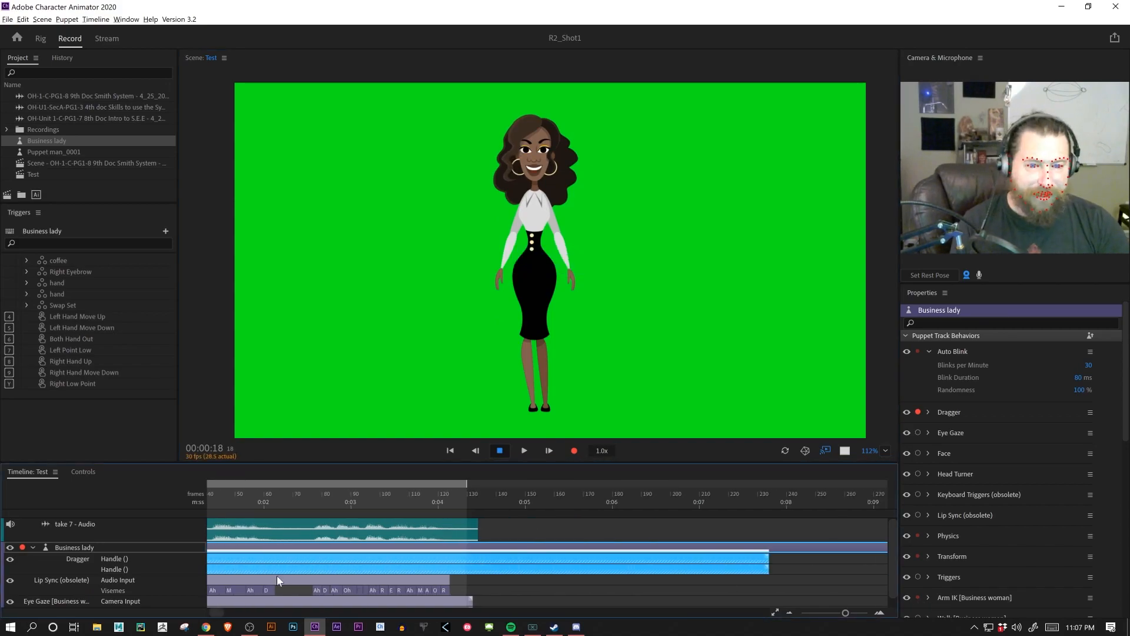
pyautogui.moveTo(215, 613); pyautogui.dragTo(209, 602)
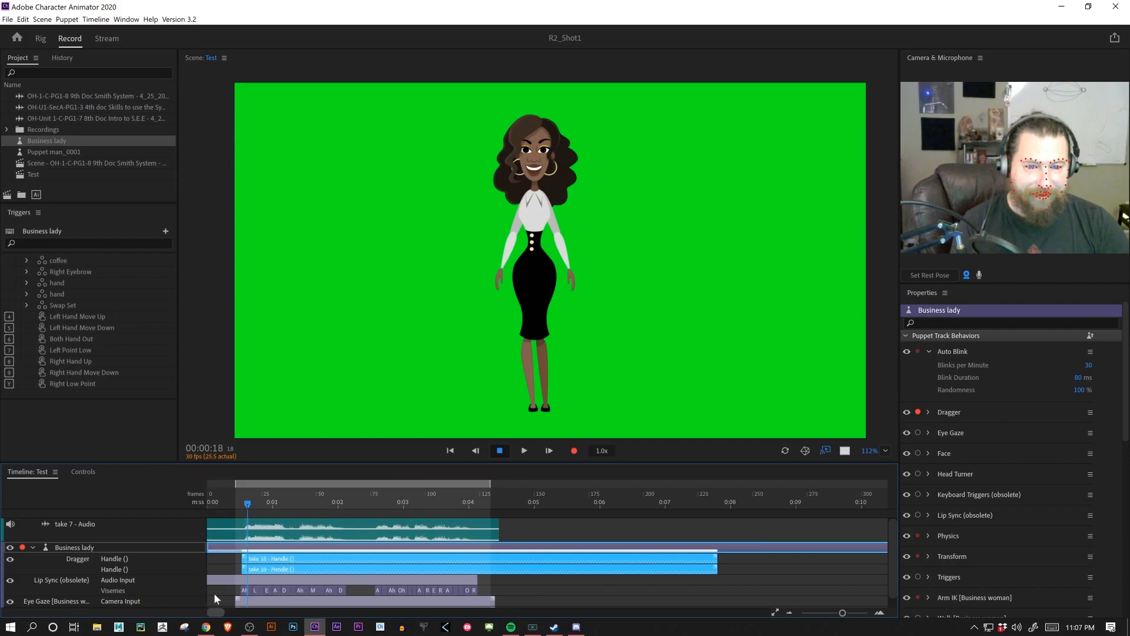
pyautogui.moveTo(246, 559); pyautogui.dragTo(207, 560)
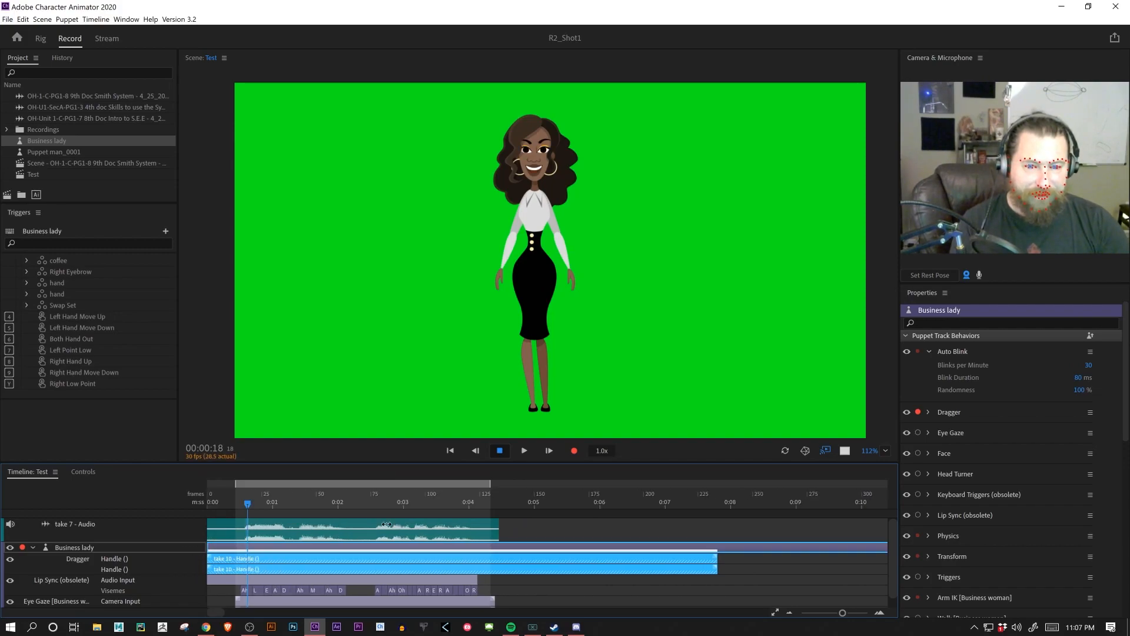
pyautogui.moveTo(718, 565); pyautogui.dragTo(892, 575)
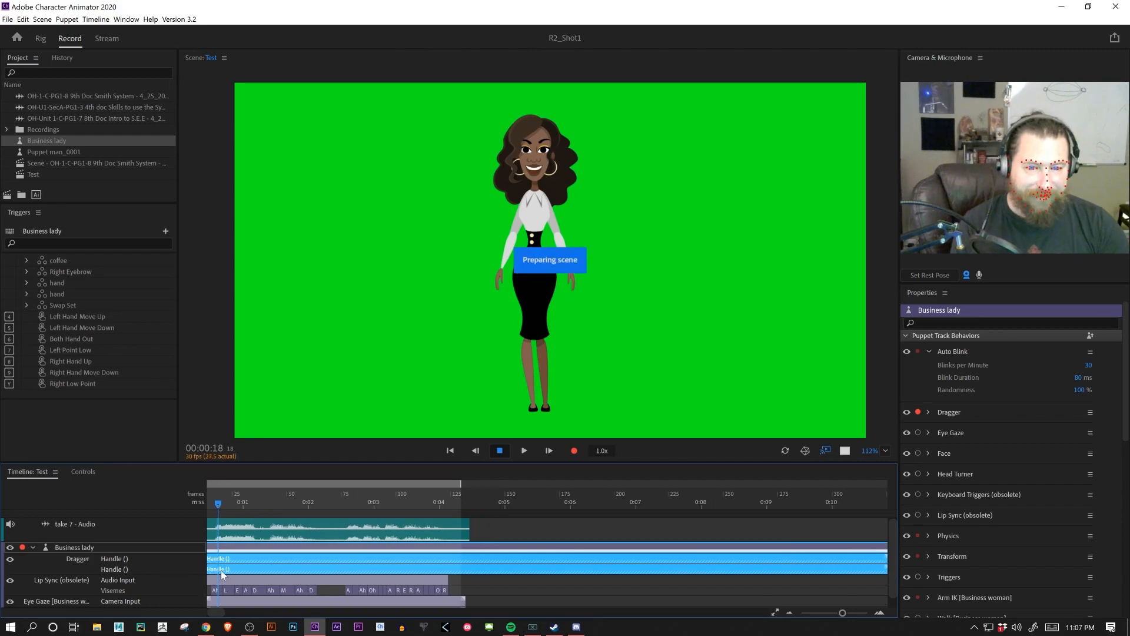
# Step: Check the hip pose between frames 0 and 13, then select the take 9 eye-gaze and face clips and blend both ends
pyautogui.moveTo(211, 501); pyautogui.dragTo(151, 500)
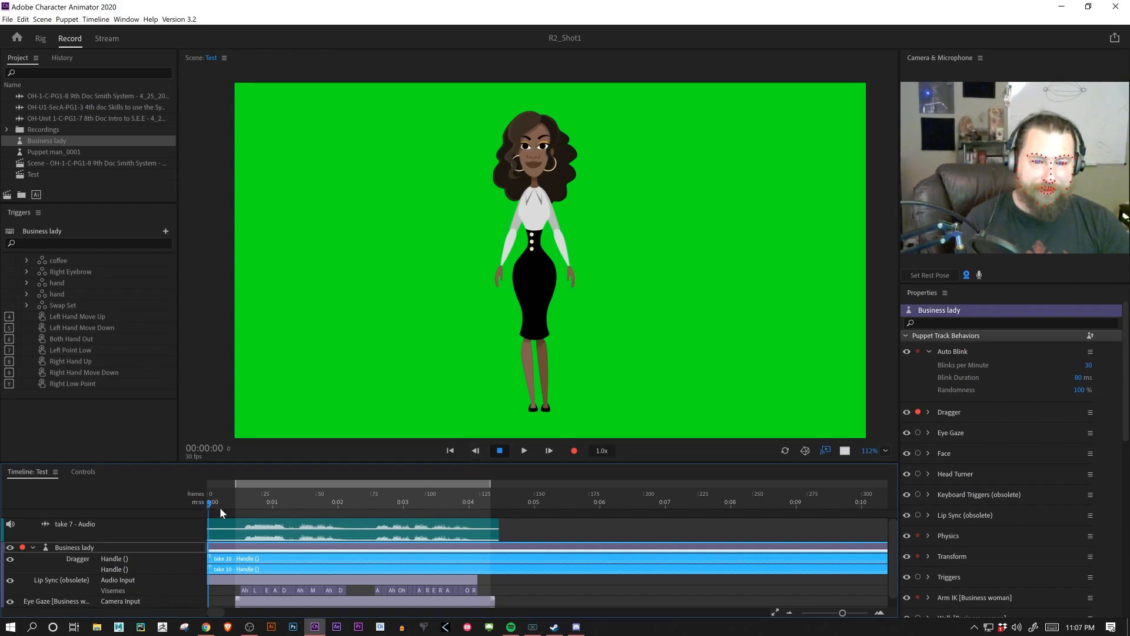
pyautogui.moveTo(221, 503); pyautogui.dragTo(236, 496)
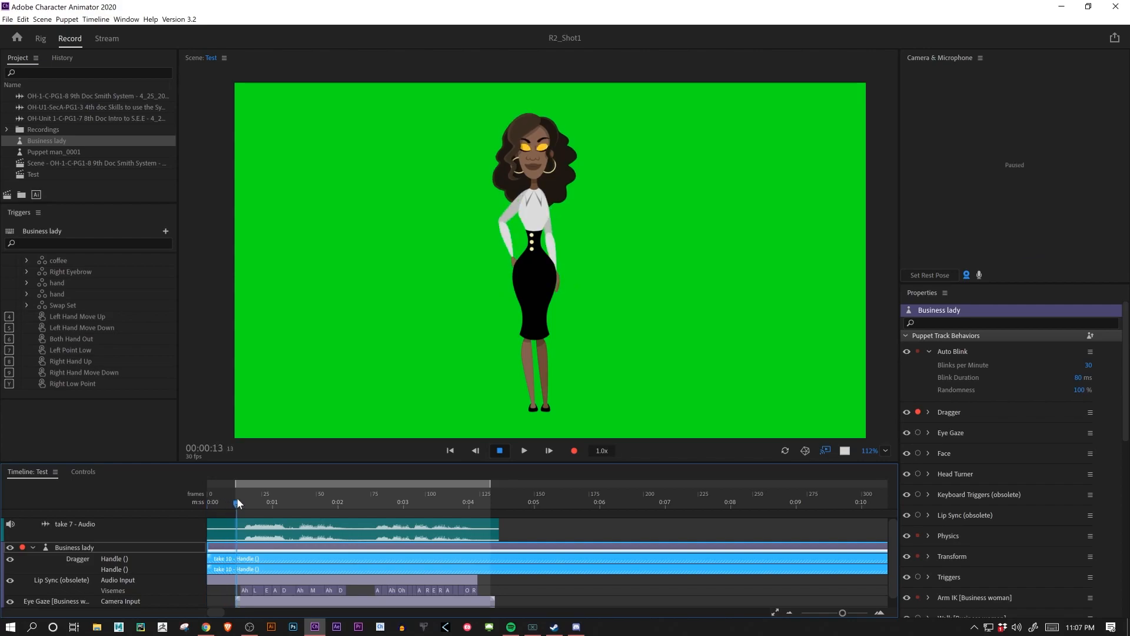
pyautogui.scroll(-1, 283, 595)
pyautogui.click(243, 593)
pyautogui.keyDown('shift'); pyautogui.click(243, 603); pyautogui.keyUp('shift')
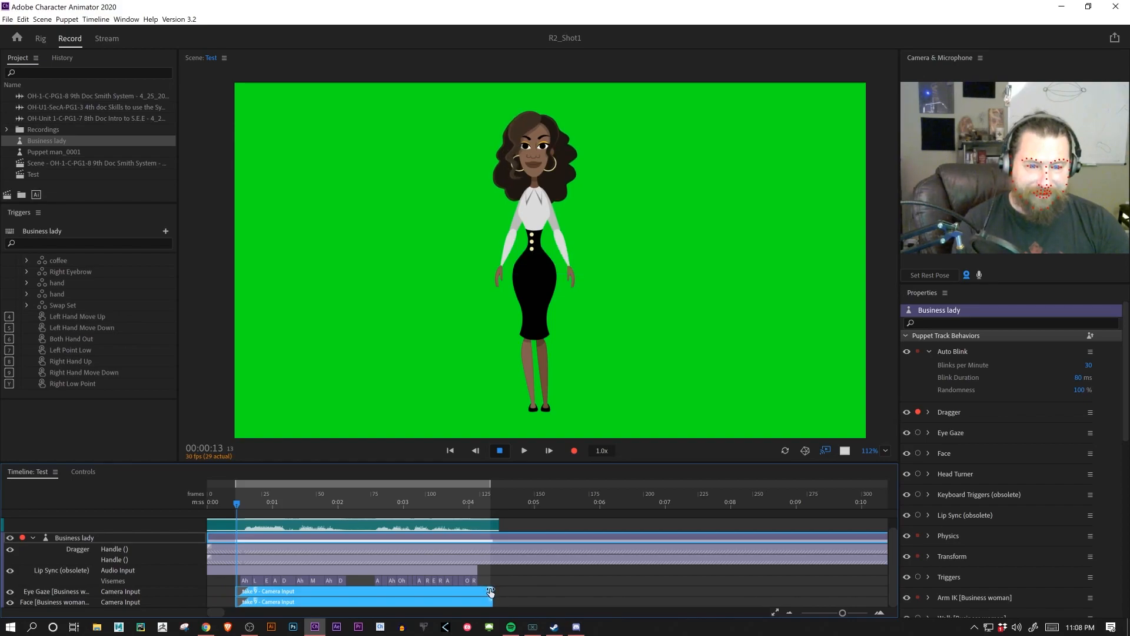
# Step: Play back the scene from frame 12 to review the blended face performance and park the playhead at frame 75
pyautogui.moveTo(242, 503)
pyautogui.mouseDown()
pyautogui.moveTo(504, 514)
pyautogui.moveTo(204, 515)
pyautogui.moveTo(522, 539)
pyautogui.moveTo(235, 515)
pyautogui.mouseUp()
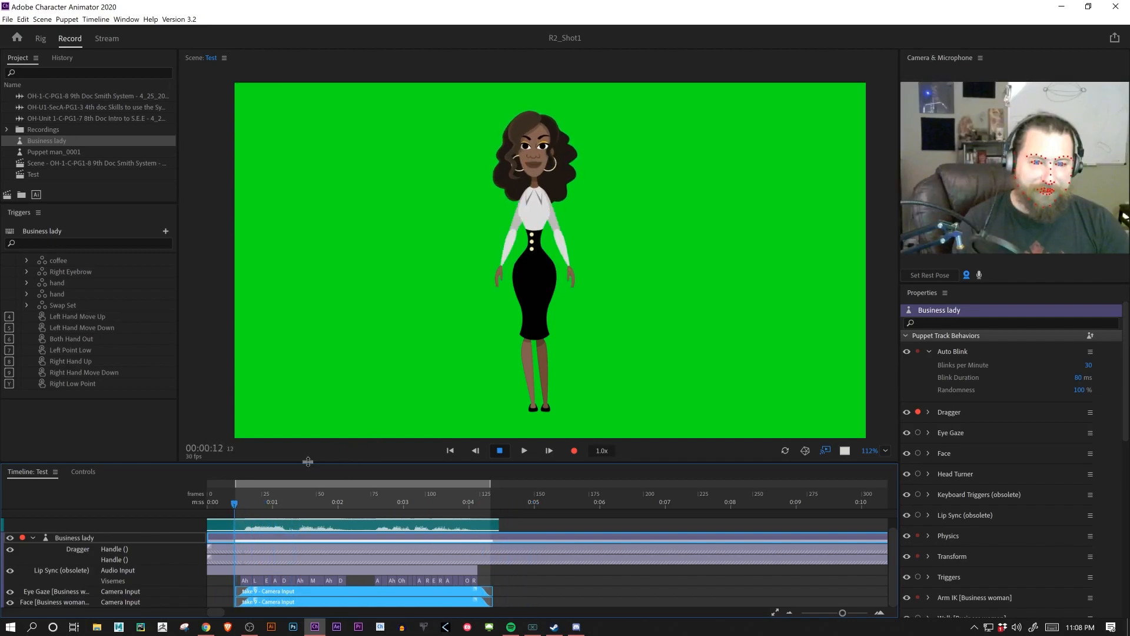
pyautogui.press('space')
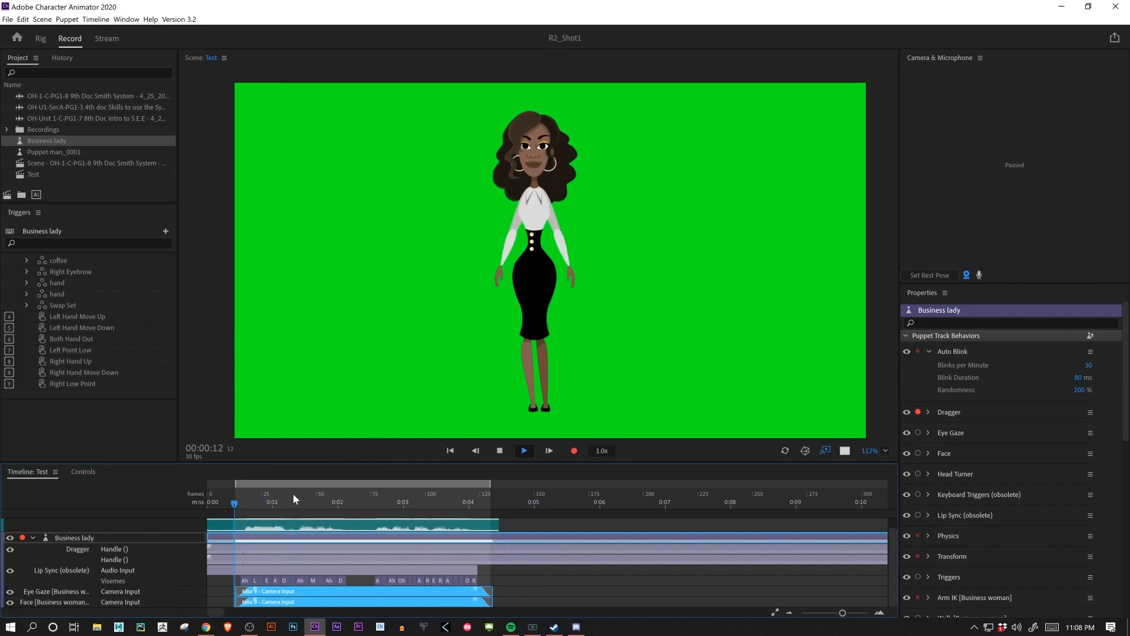
pyautogui.press('space')
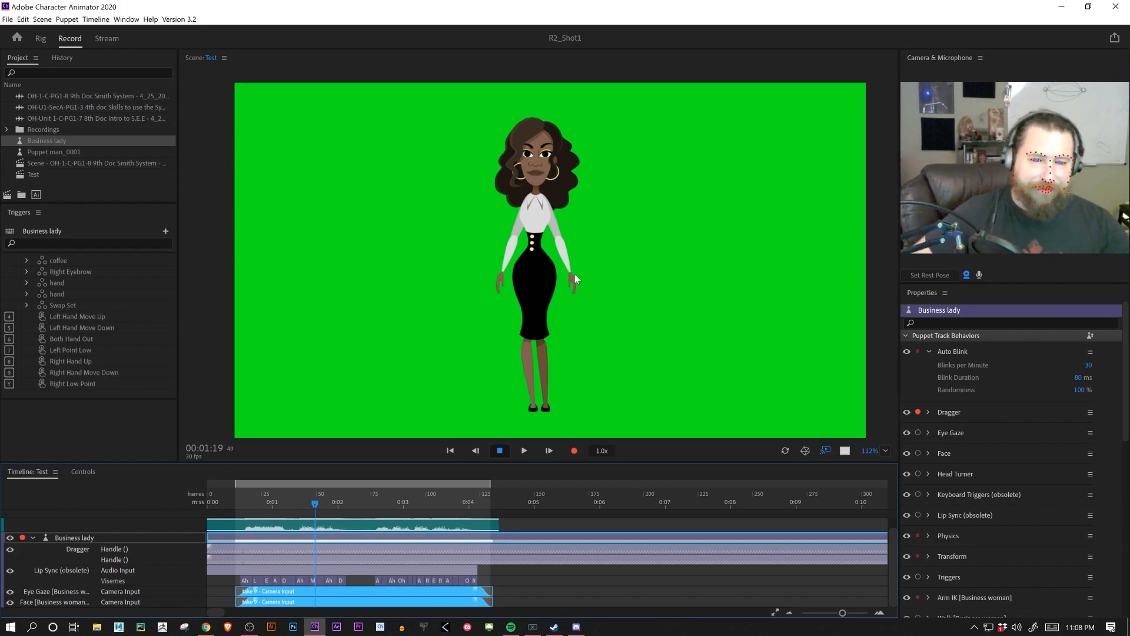
pyautogui.press('space')
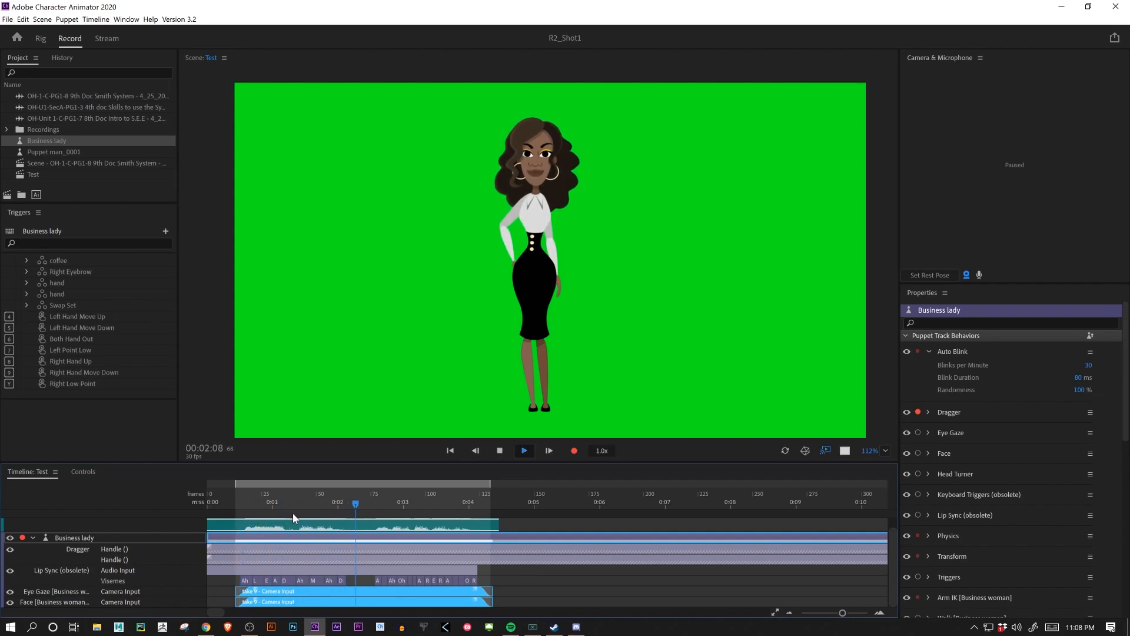
pyautogui.moveTo(397, 508); pyautogui.dragTo(372, 501)
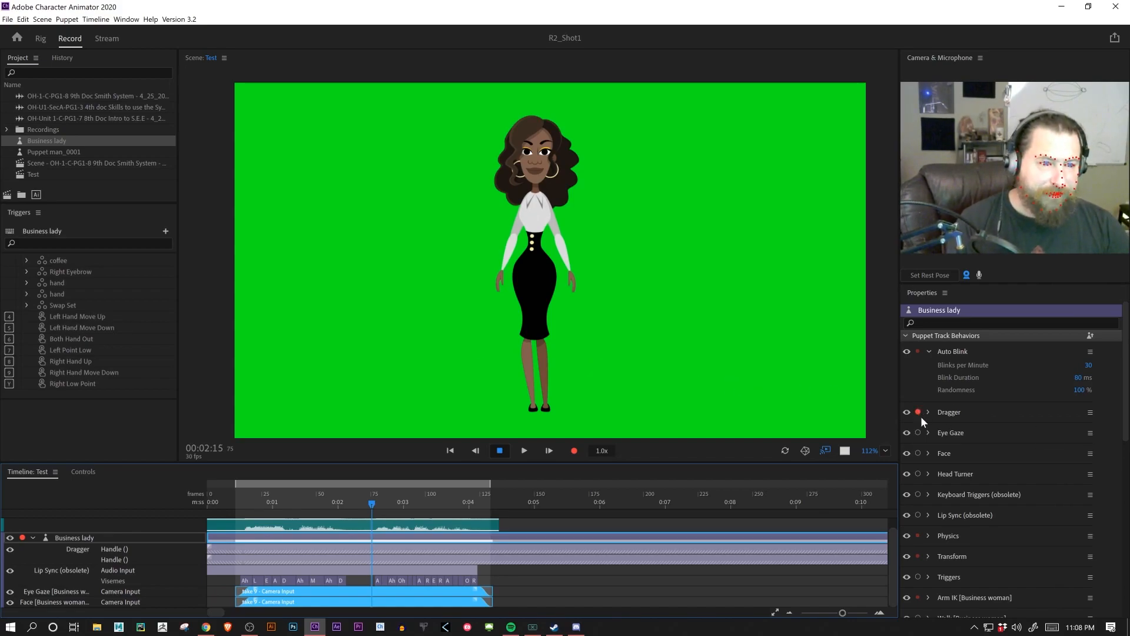
# Step: Switch arming from Dragger to Triggers and record Left Hand Move Up and Left Hand Move Down from about frame 24 to frame 174
pyautogui.scroll(-3, 928, 516)
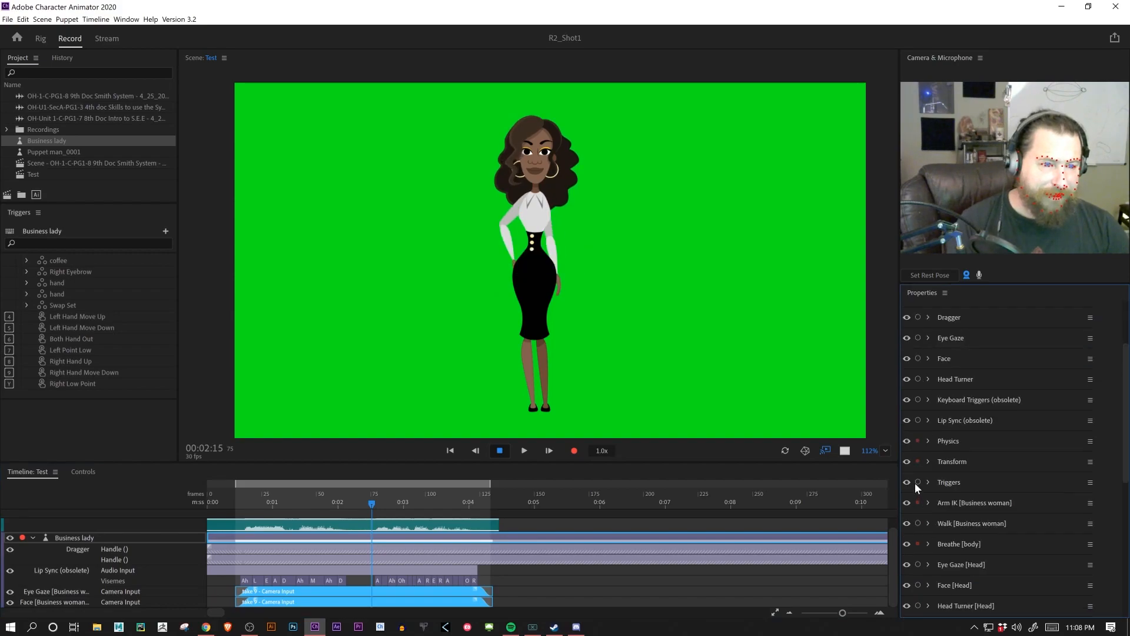
pyautogui.moveTo(302, 500); pyautogui.dragTo(263, 505)
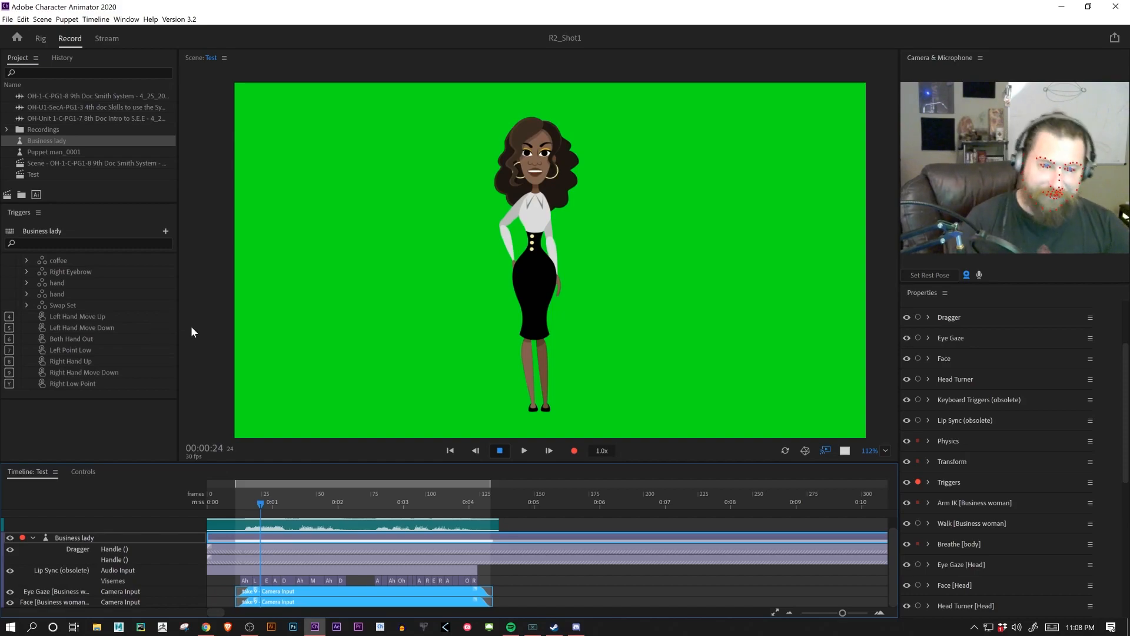
pyautogui.click(574, 451)
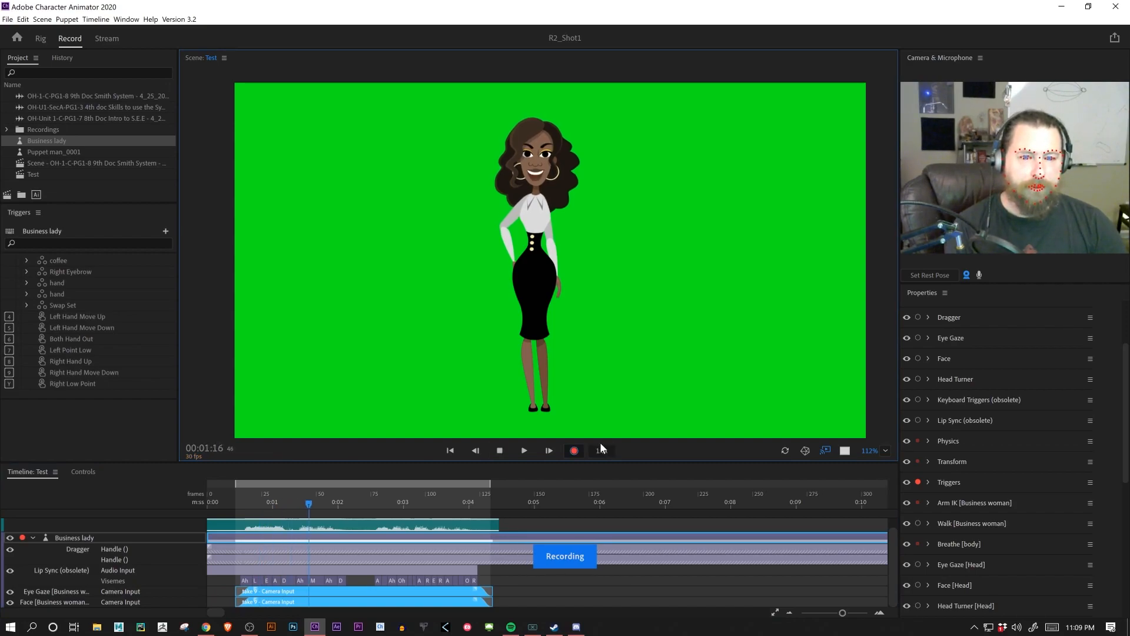
pyautogui.press('4')
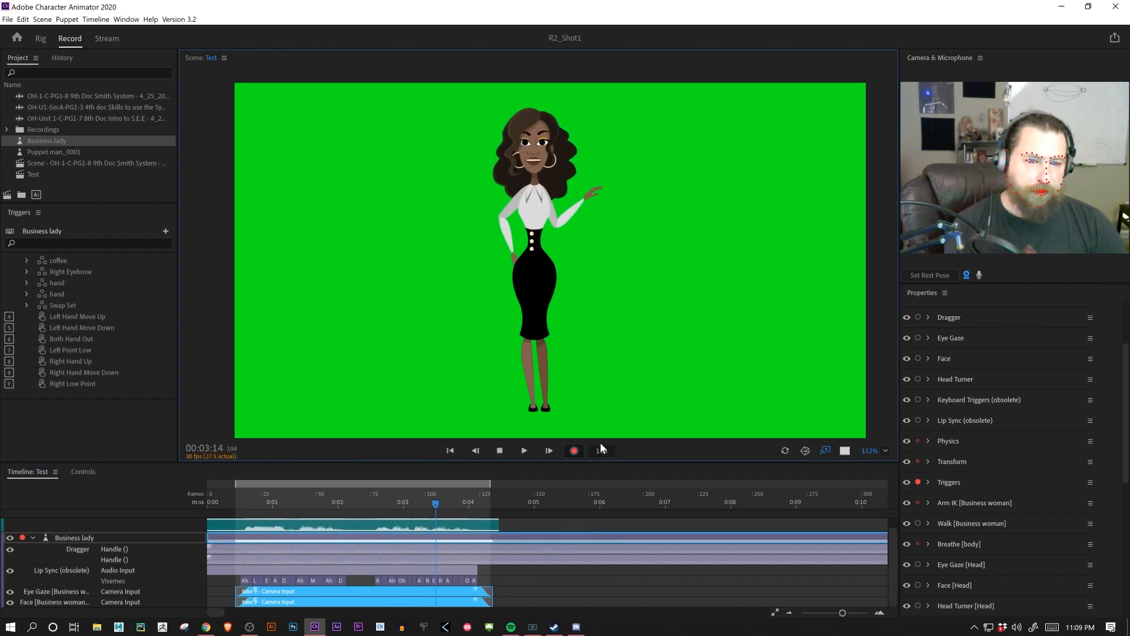
pyautogui.click(501, 451)
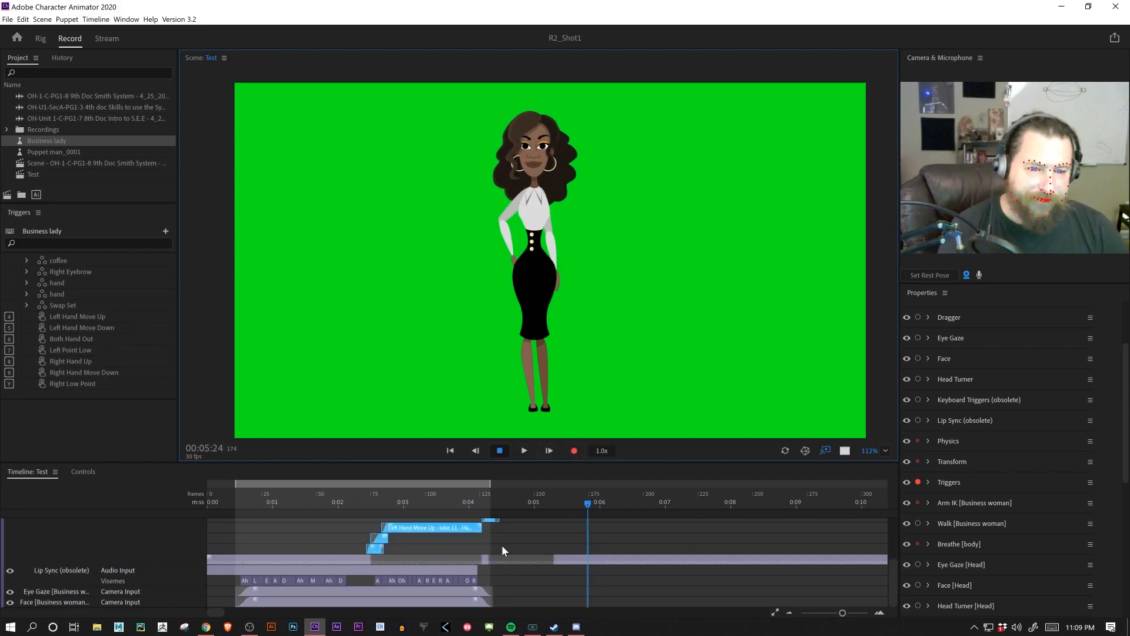
# Step: Play back the recorded hand triggers and shift all take 11 trigger clips about 3 frames earlier
pyautogui.scroll(1, 477, 551)
pyautogui.scroll(1, 462, 571)
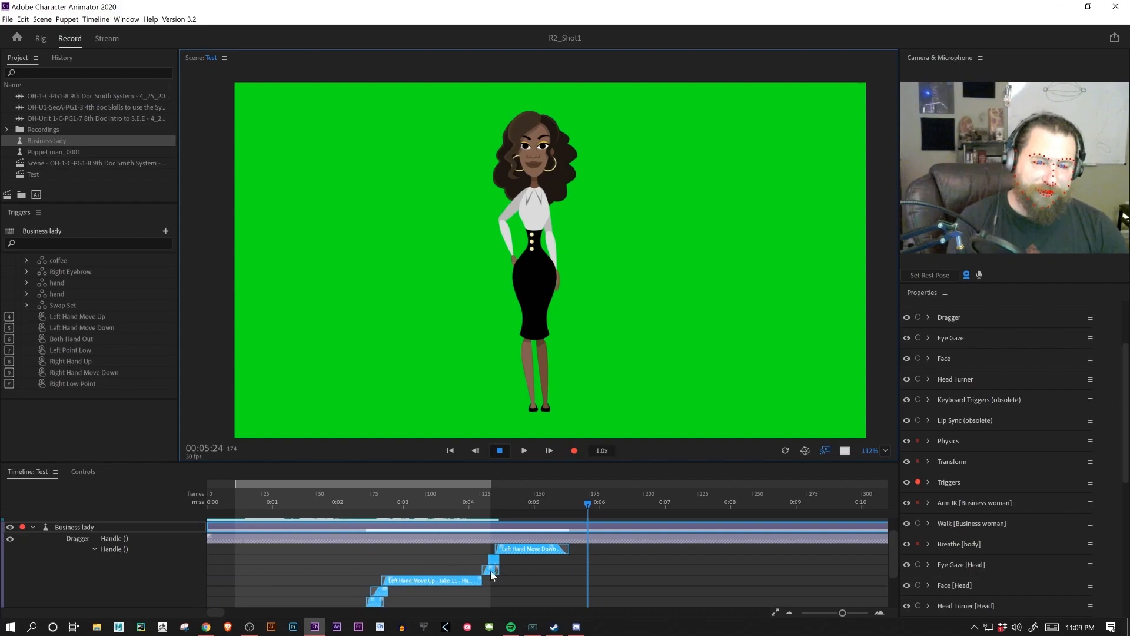
pyautogui.click(287, 504)
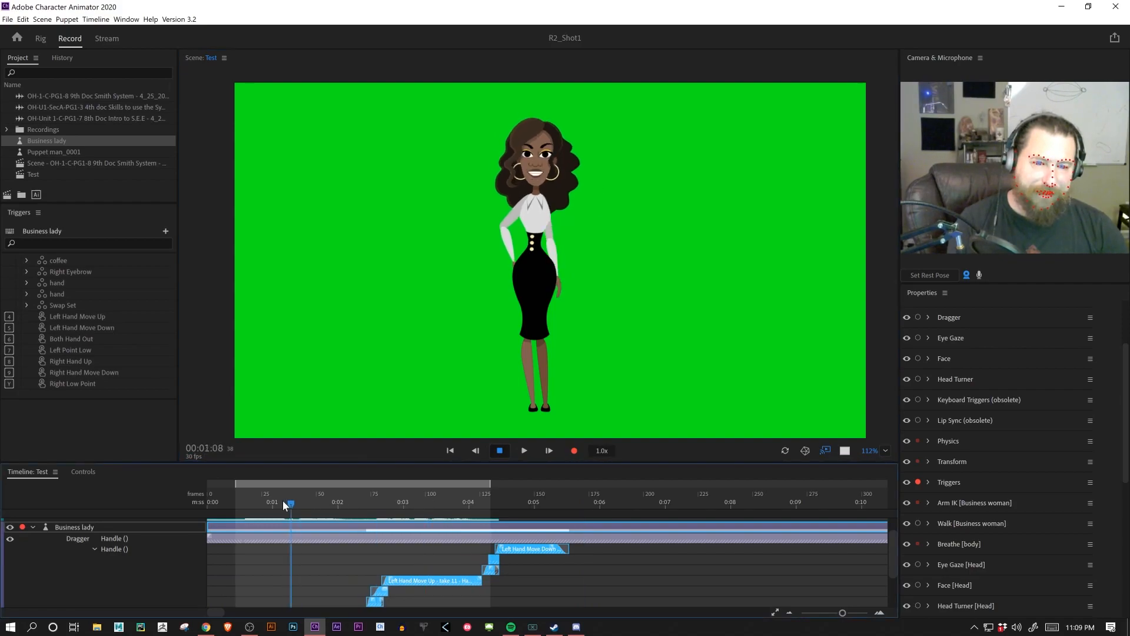
pyautogui.press('space')
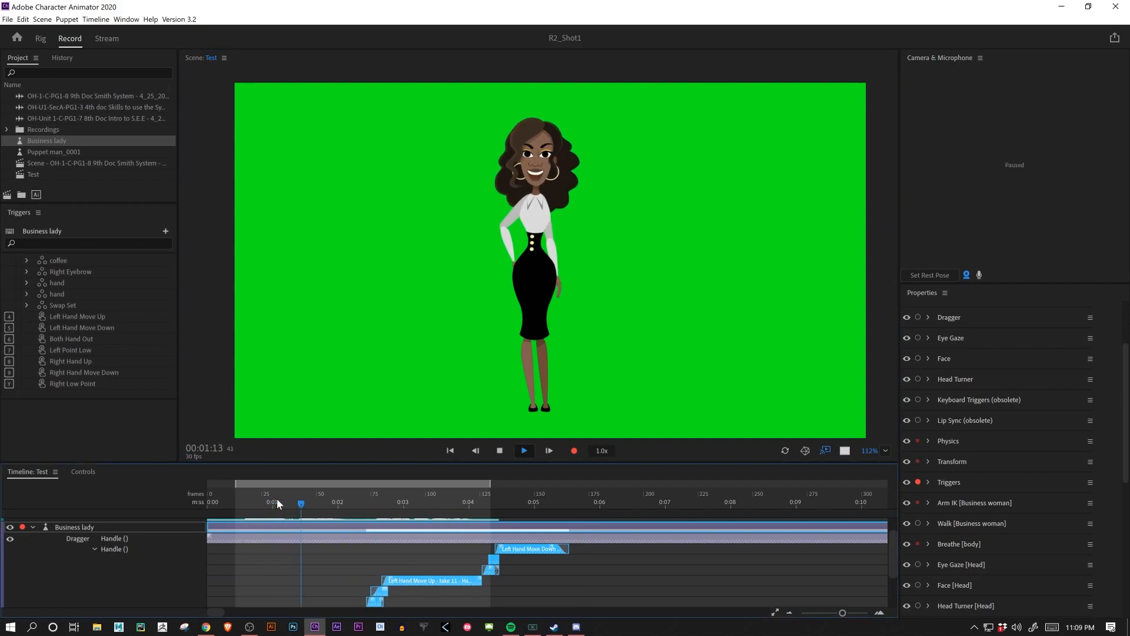
pyautogui.moveTo(437, 525); pyautogui.dragTo(326, 508)
pyautogui.press('space')
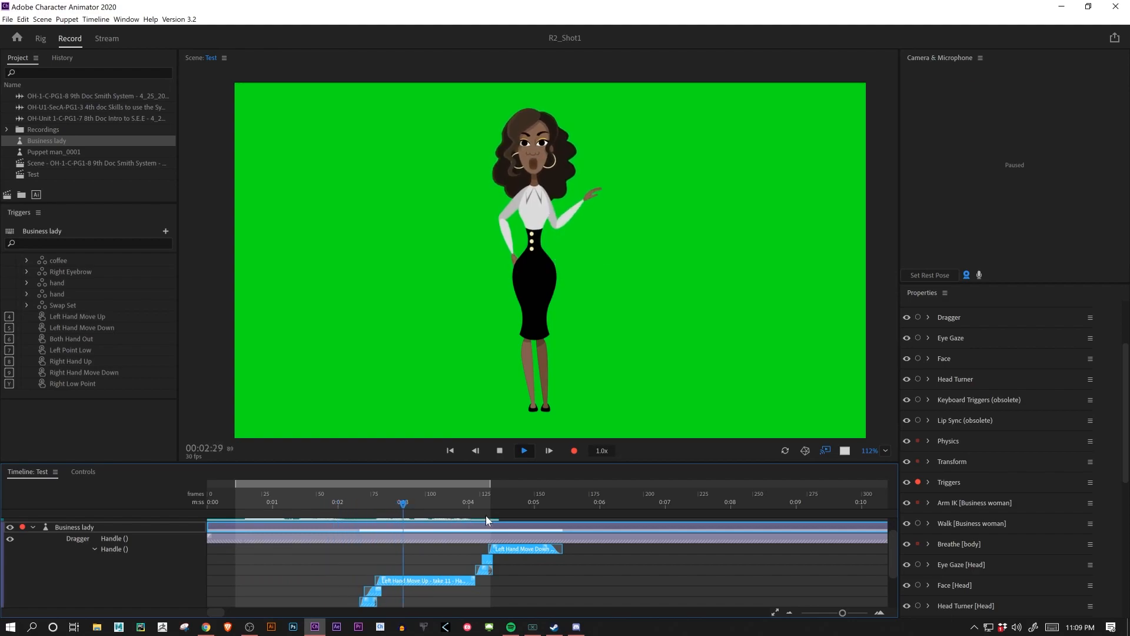
pyautogui.press('space')
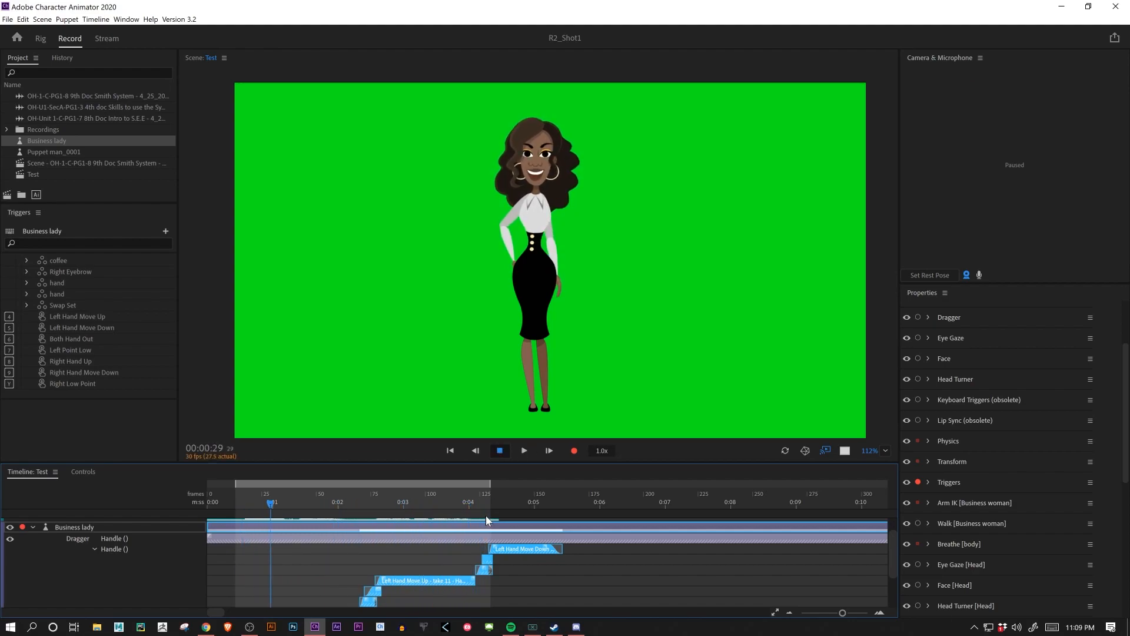
# Step: Extend the end of the work area to about frame 165 and play back the left-hand gesture
pyautogui.moveTo(490, 483); pyautogui.dragTo(567, 490)
pyautogui.press('space')
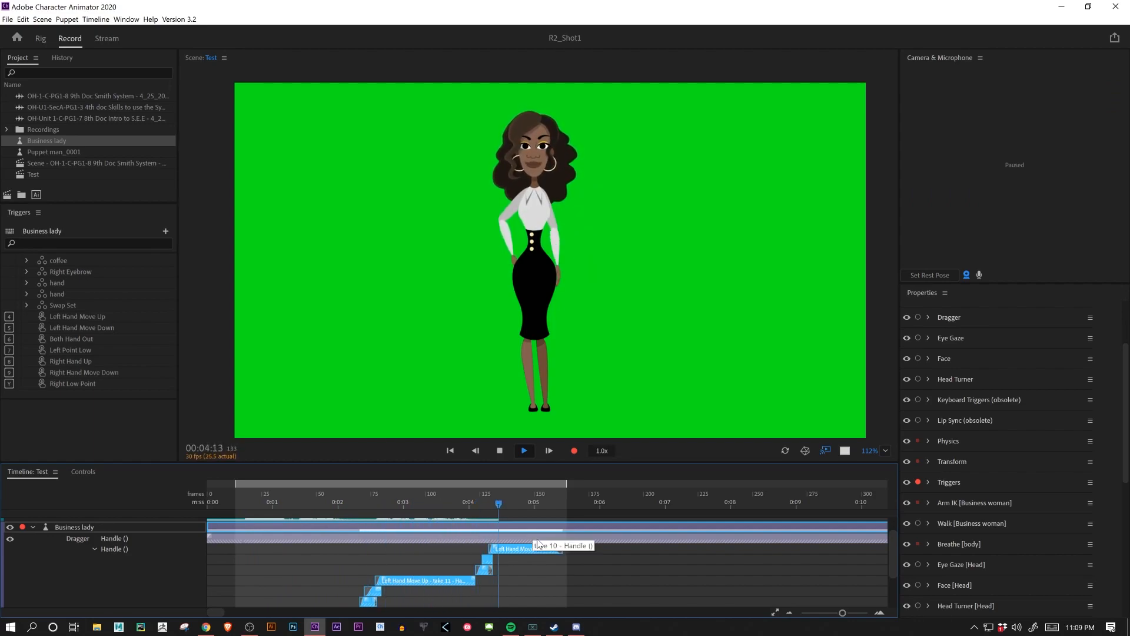
pyautogui.press('space')
pyautogui.moveTo(475, 499); pyautogui.dragTo(439, 496)
pyautogui.press('space')
pyautogui.press('space')
# Step: Move the group of Left Hand Move Down trigger clips about 4 frames earlier, so it starts near frame 119
pyautogui.scroll(2, 482, 575)
pyautogui.scroll(4, 436, 578)
pyautogui.moveTo(414, 506)
pyautogui.mouseDown()
pyautogui.moveTo(463, 505)
pyautogui.moveTo(419, 514)
pyautogui.mouseUp()
pyautogui.moveTo(573, 577); pyautogui.dragTo(480, 554)
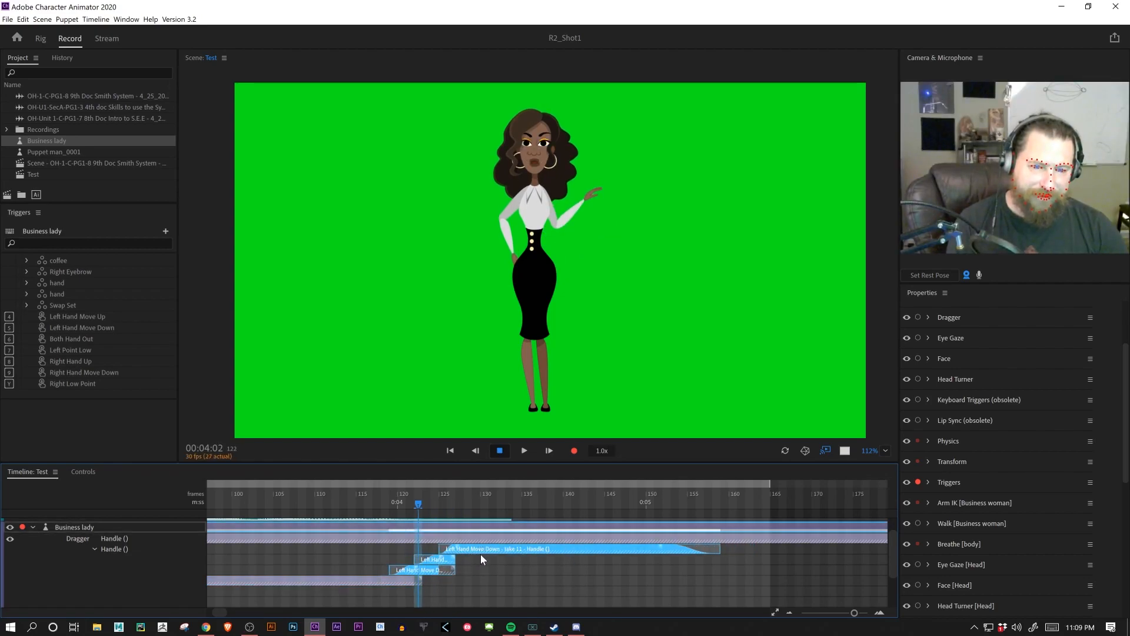
pyautogui.moveTo(417, 508); pyautogui.dragTo(443, 521)
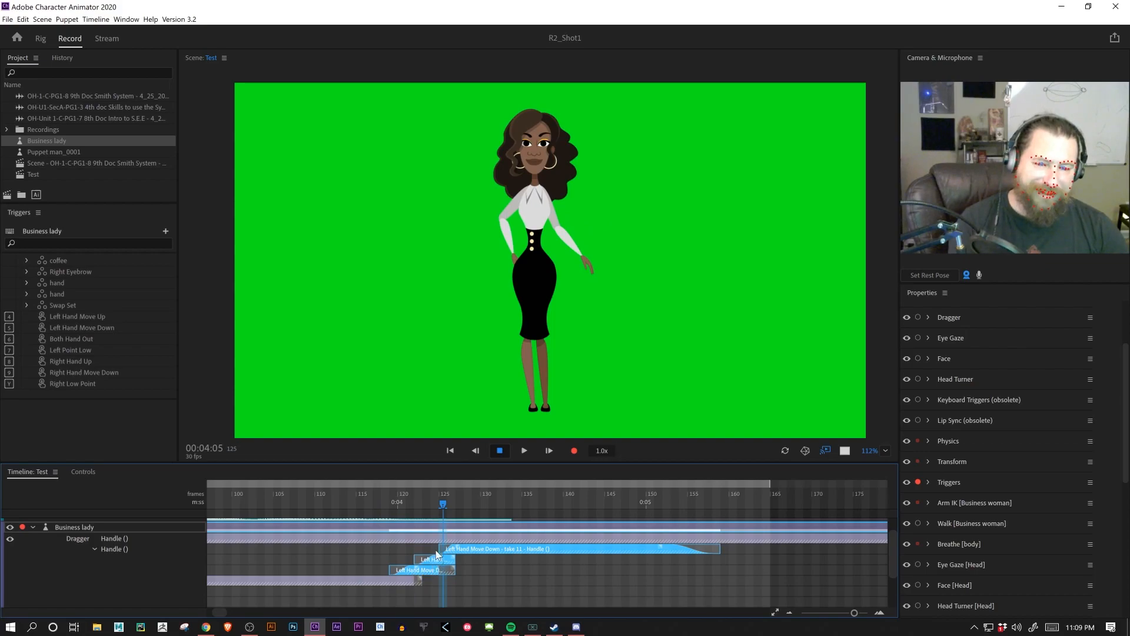
# Step: Play back from frame 110 to check the timing of the left hand's lowering movement
pyautogui.moveTo(440, 503); pyautogui.dragTo(332, 513)
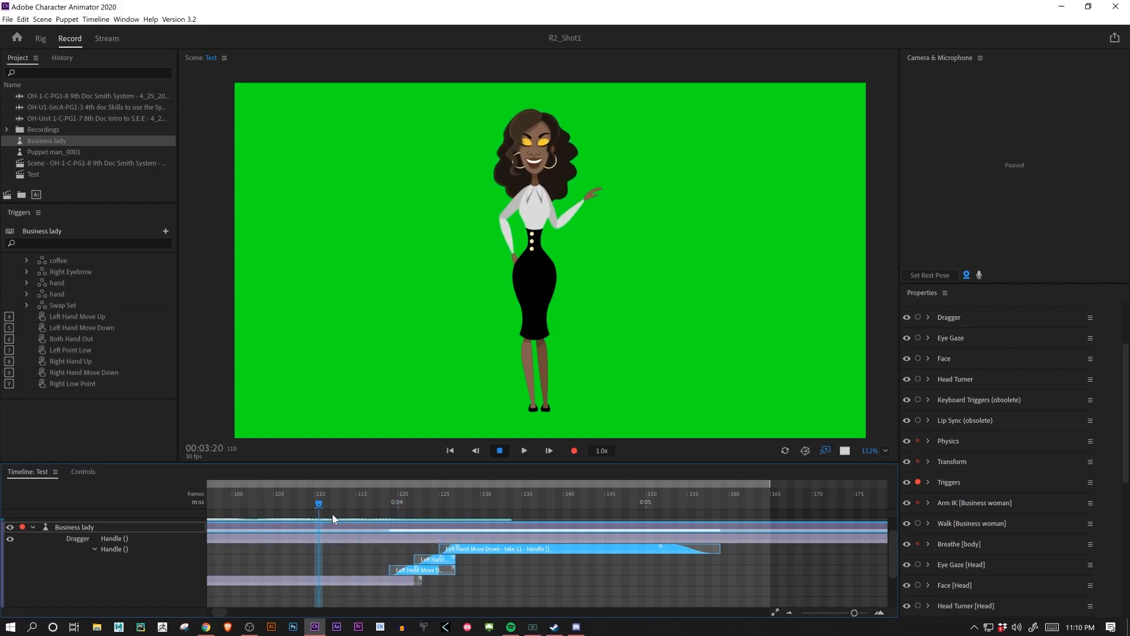
pyautogui.press('space')
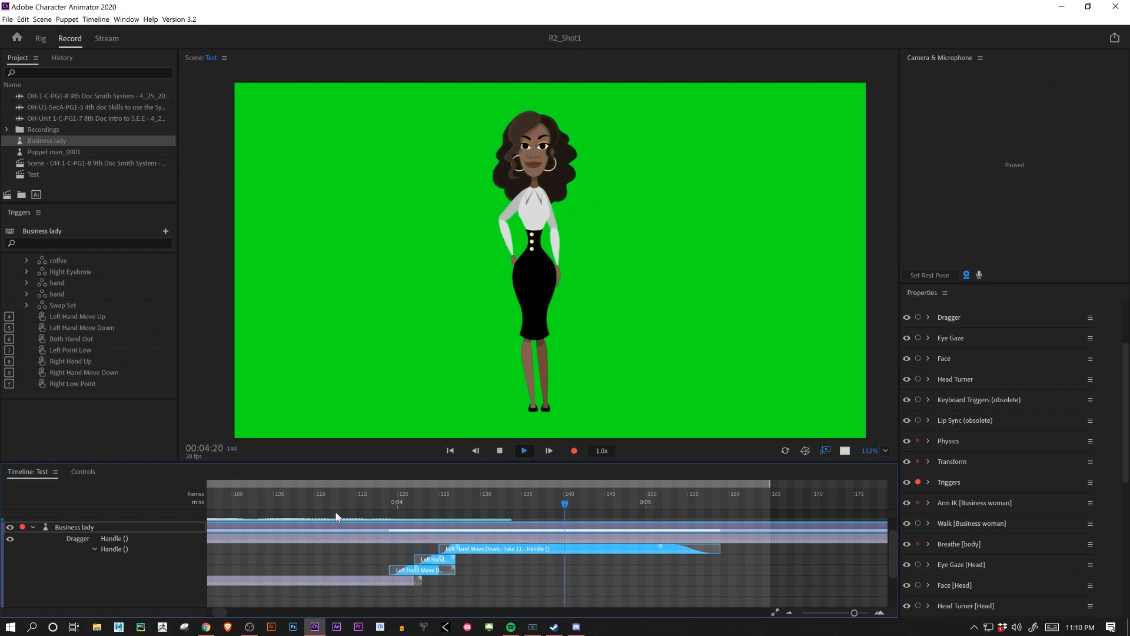
pyautogui.scroll(-1, 481, 572)
pyautogui.scroll(-3, 481, 573)
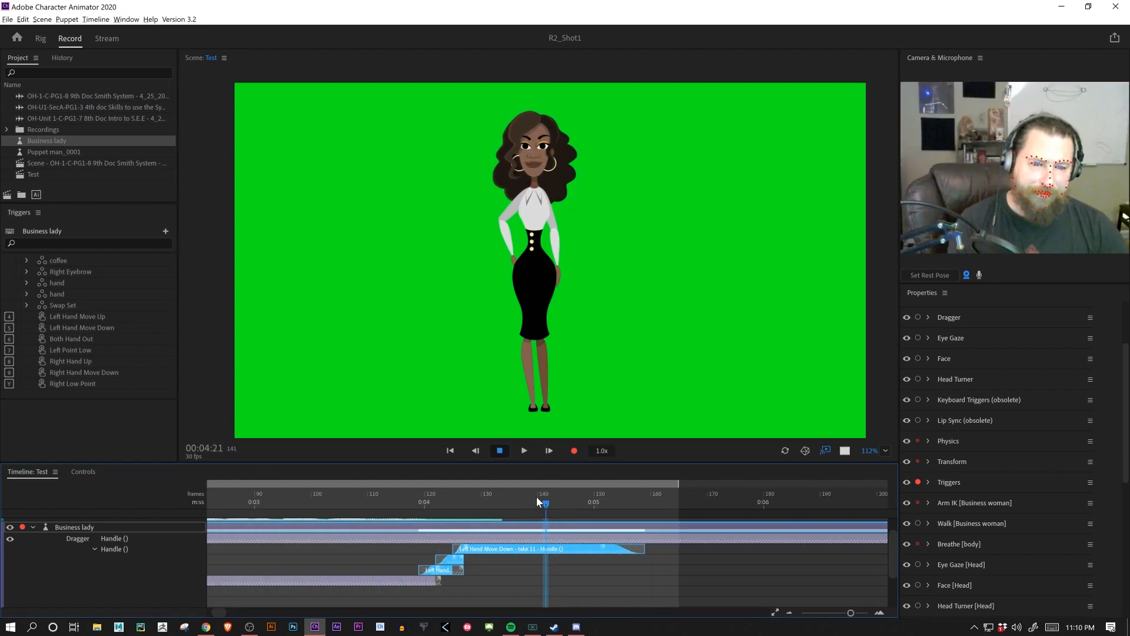
# Step: Shorten the ending blend of the take 11 Left Hand Move Down clip so it begins near frame 154, and scrub back across the gesture
pyautogui.moveTo(554, 504); pyautogui.dragTo(641, 512)
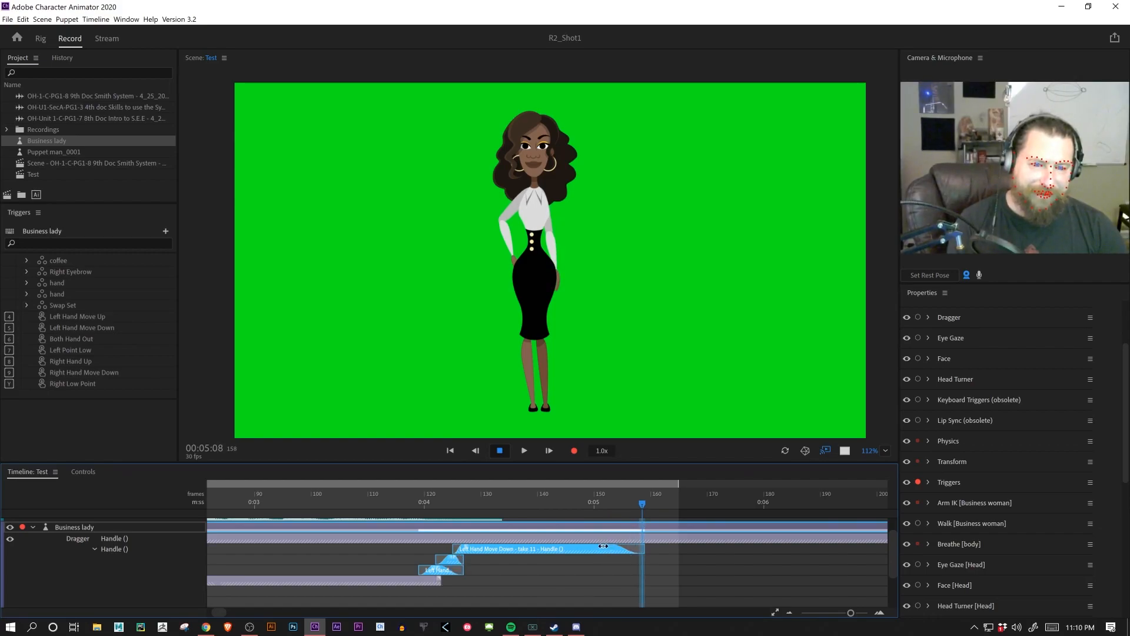
pyautogui.click(579, 581)
pyautogui.click(588, 547)
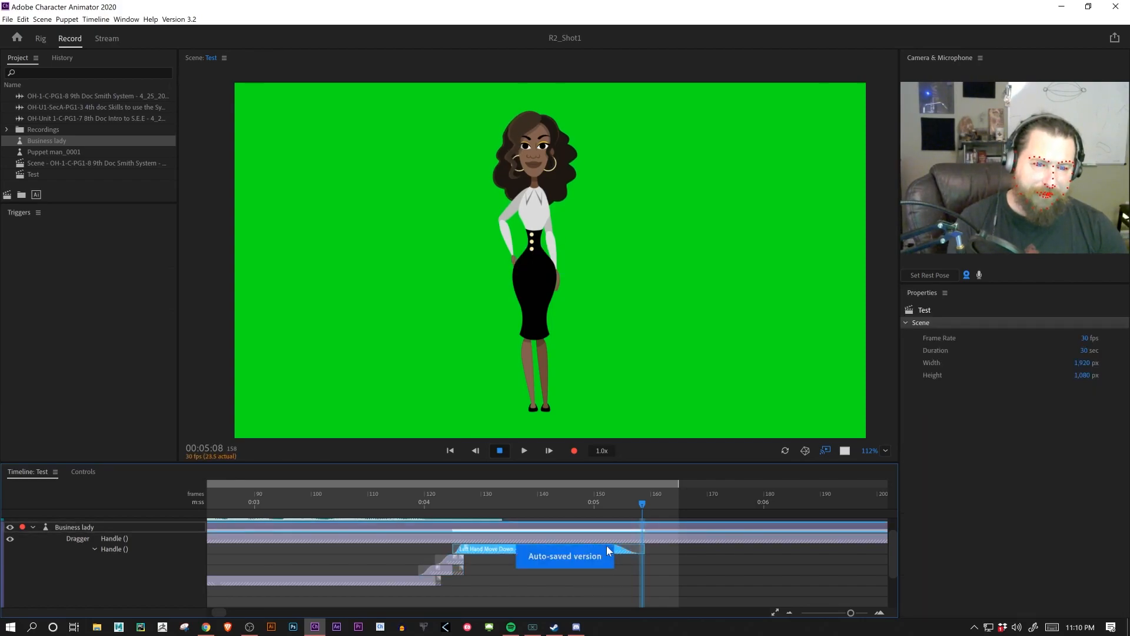
pyautogui.moveTo(611, 545); pyautogui.dragTo(622, 546)
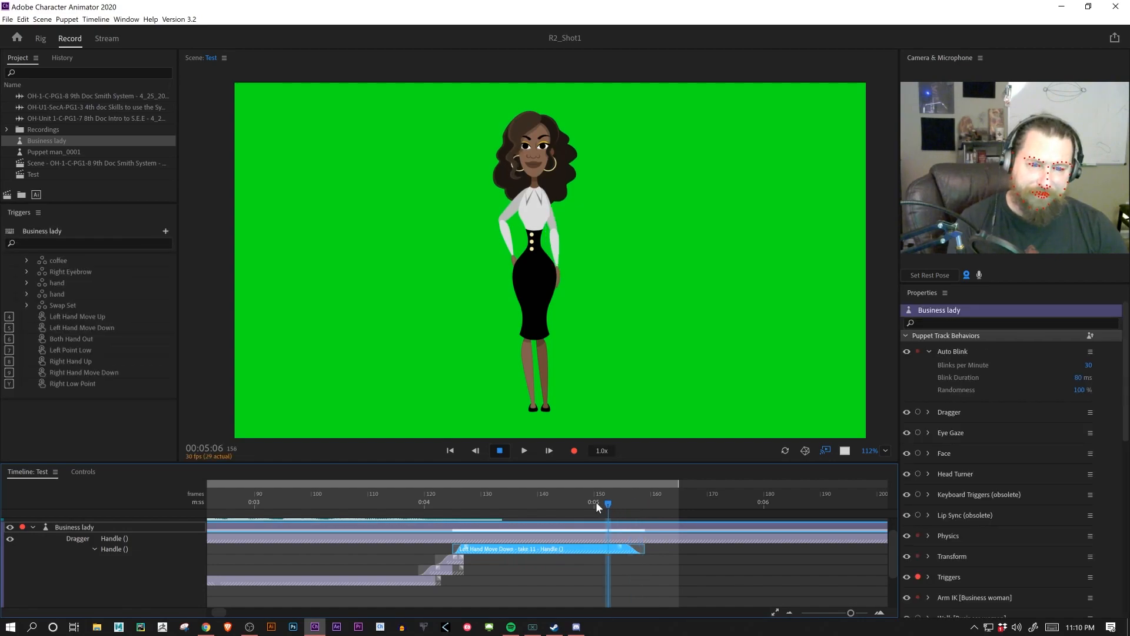
pyautogui.moveTo(646, 507); pyautogui.dragTo(404, 524)
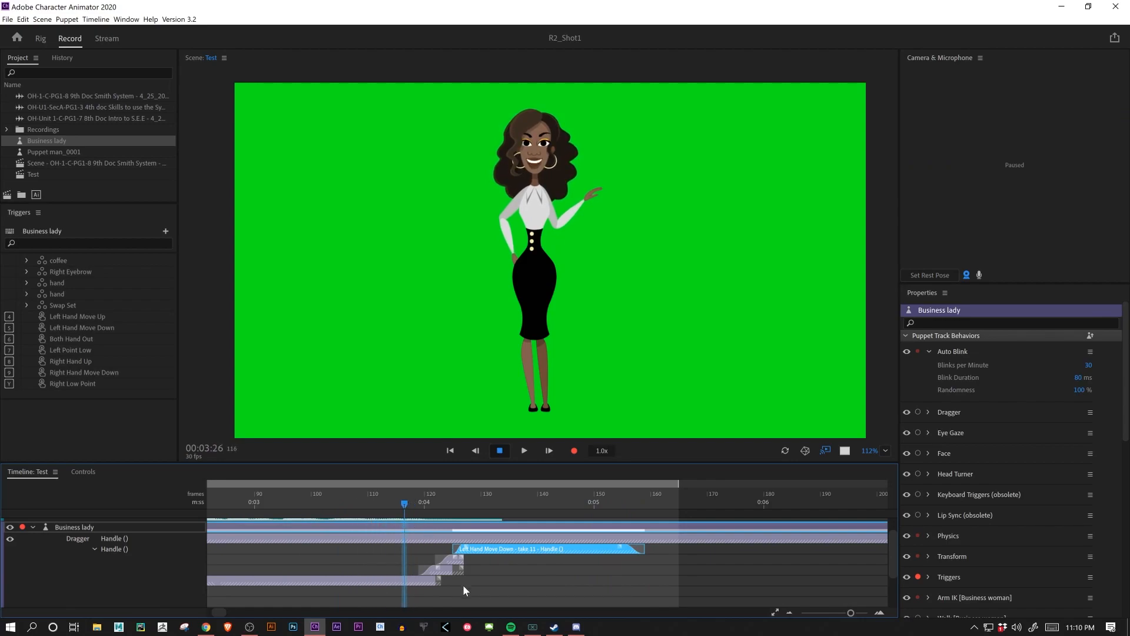
# Step: Enlarge the timeline area to show all of the Business lady tracks and view the puppet's trigger controls in it
pyautogui.scroll(-3, 462, 591)
pyautogui.scroll(-6, 403, 577)
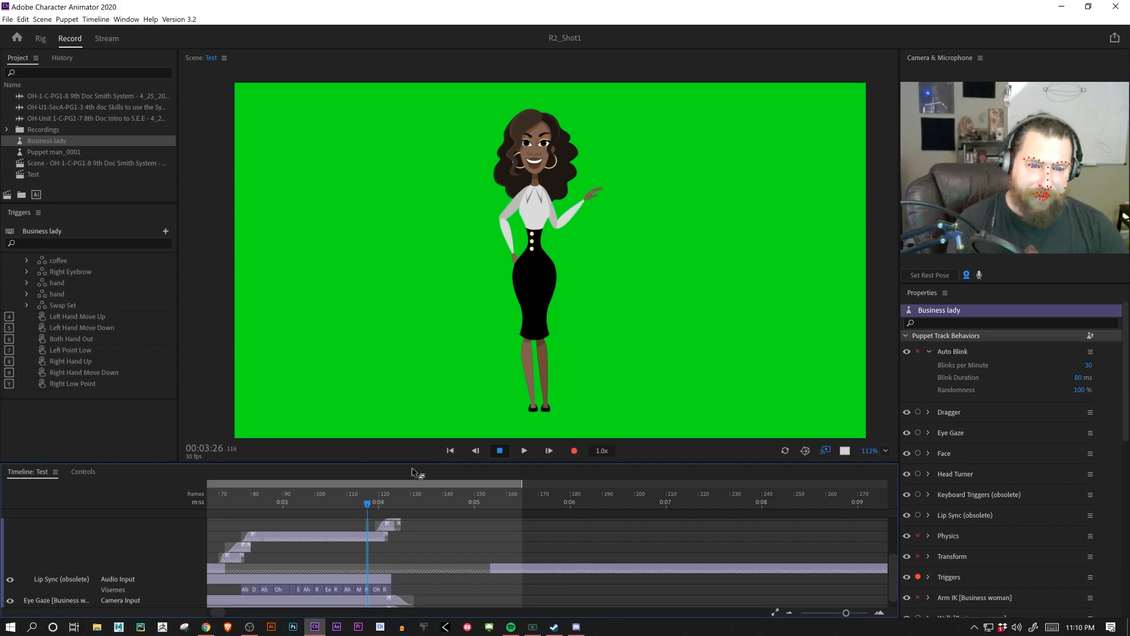
pyautogui.moveTo(413, 462); pyautogui.dragTo(413, 343)
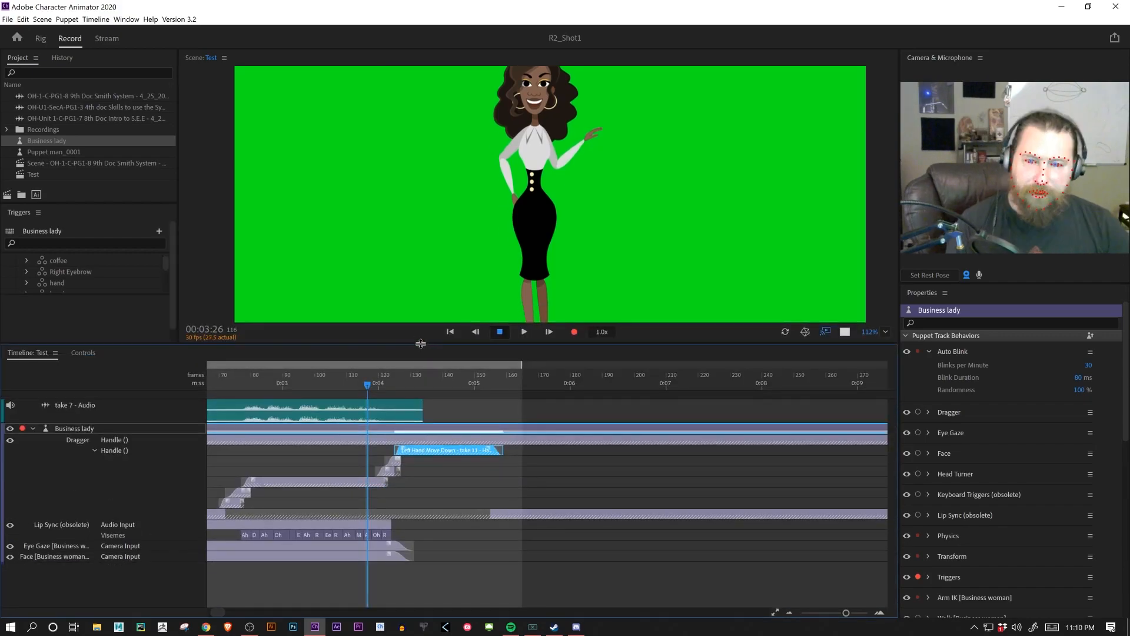
pyautogui.click(84, 354)
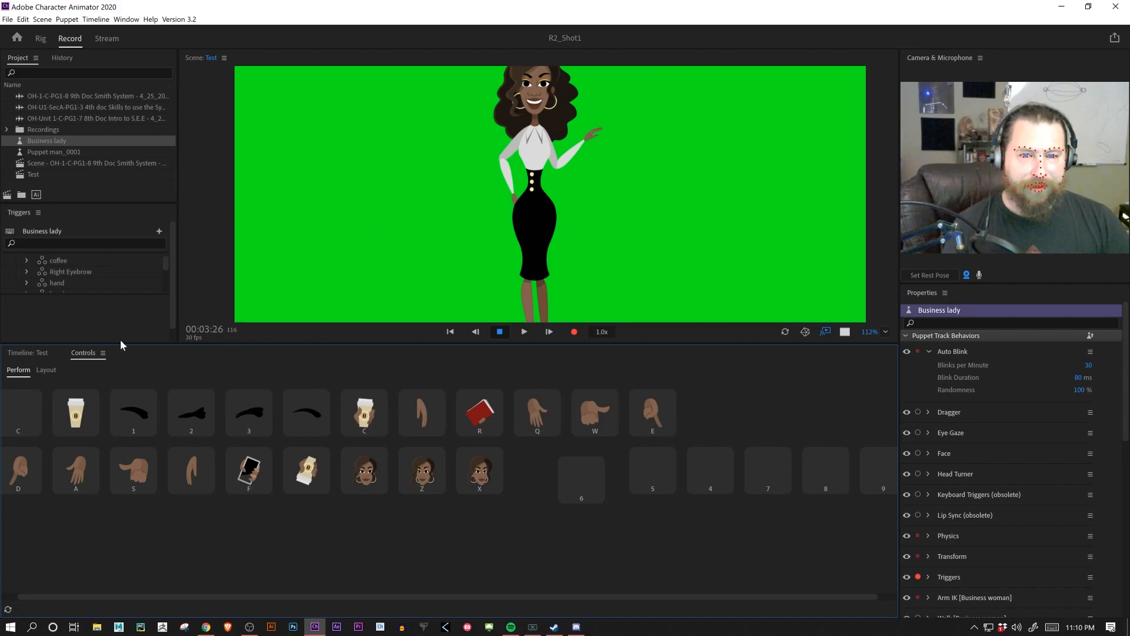
pyautogui.click(37, 355)
# Step: Add a wave hand trigger for the raised left hand at frame 74
pyautogui.moveTo(358, 386); pyautogui.dragTo(232, 379)
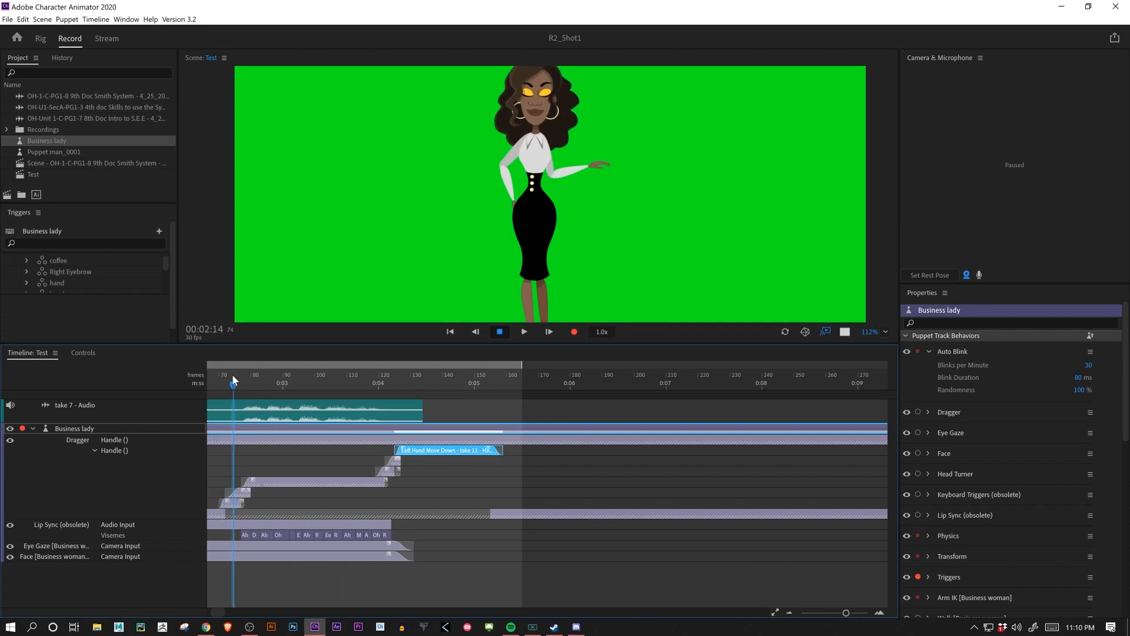
pyautogui.click(83, 353)
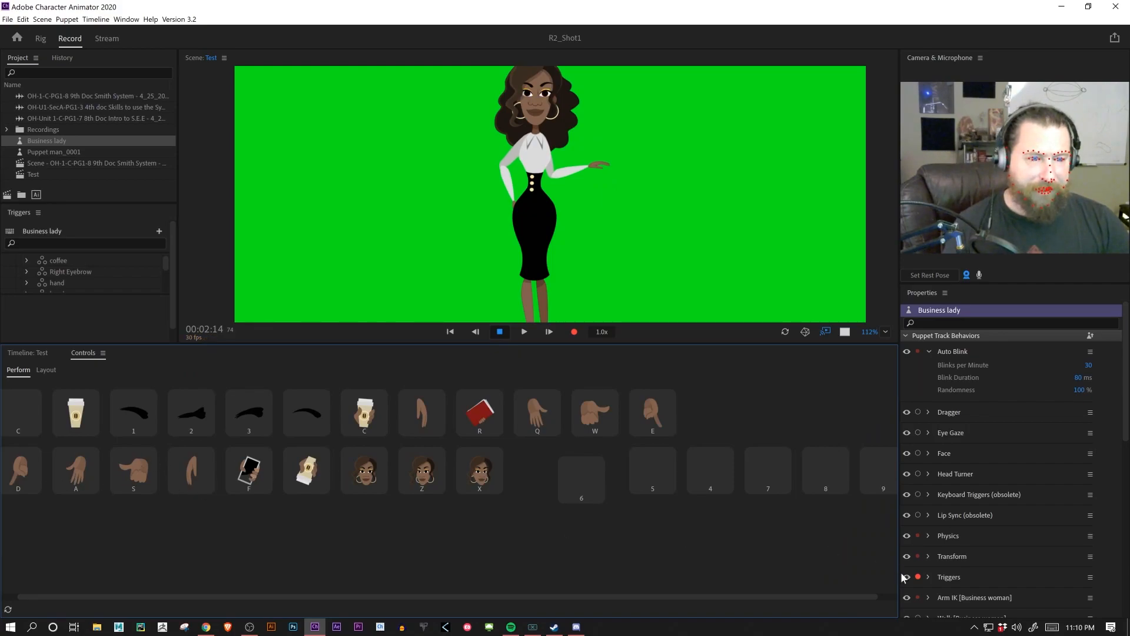
pyautogui.scroll(-5, 961, 562)
pyautogui.scroll(3, 921, 415)
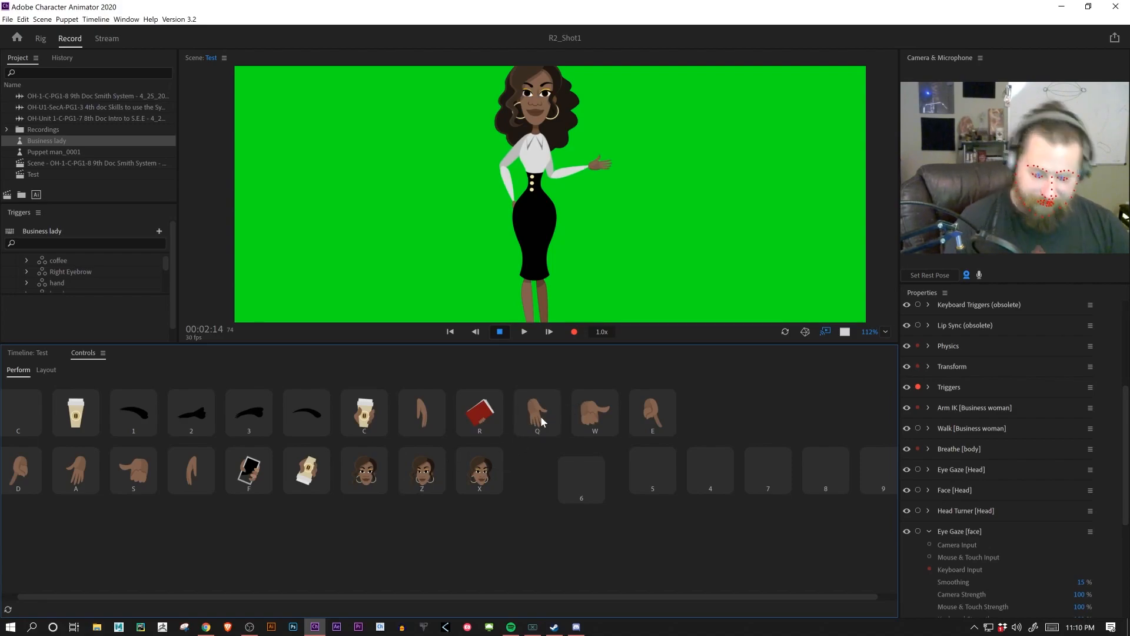
pyautogui.press('2')
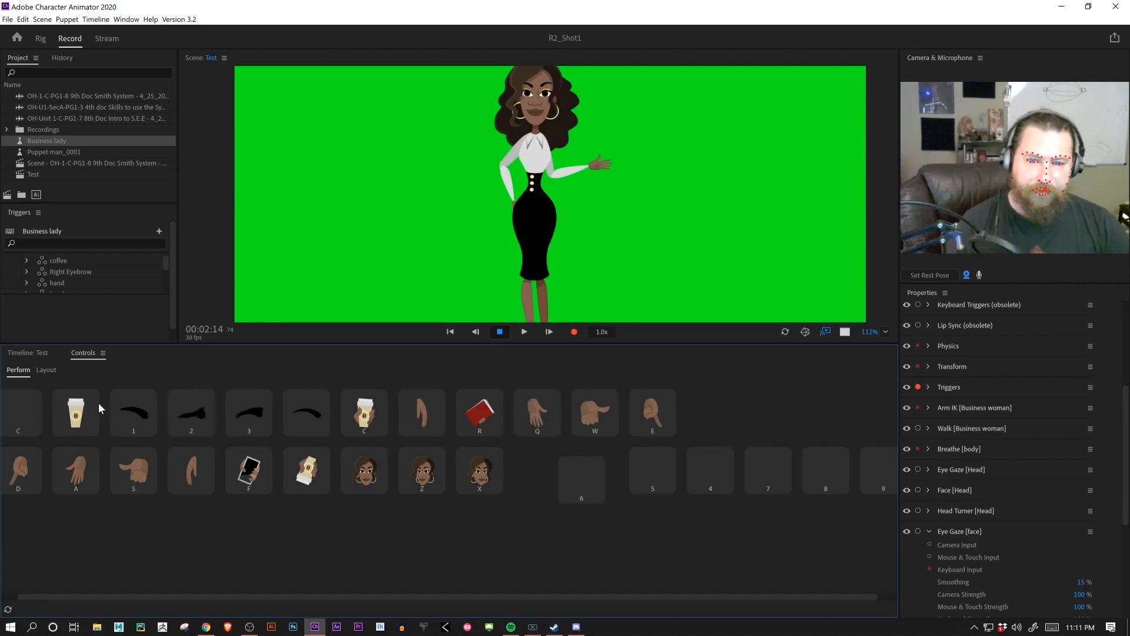
pyautogui.click(30, 355)
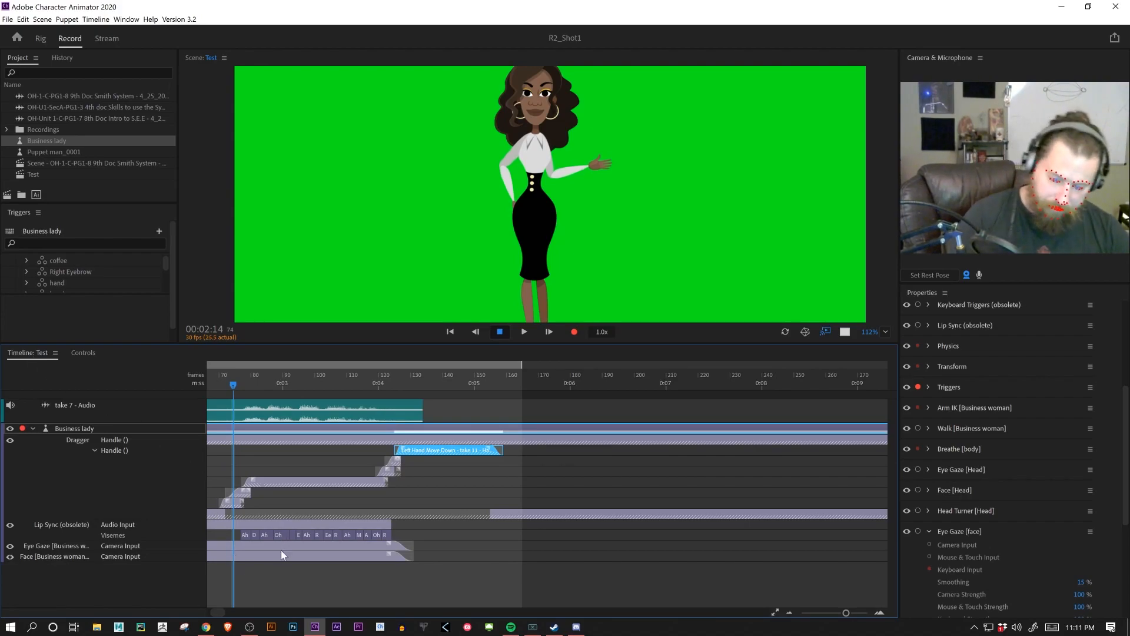
pyautogui.press('w')
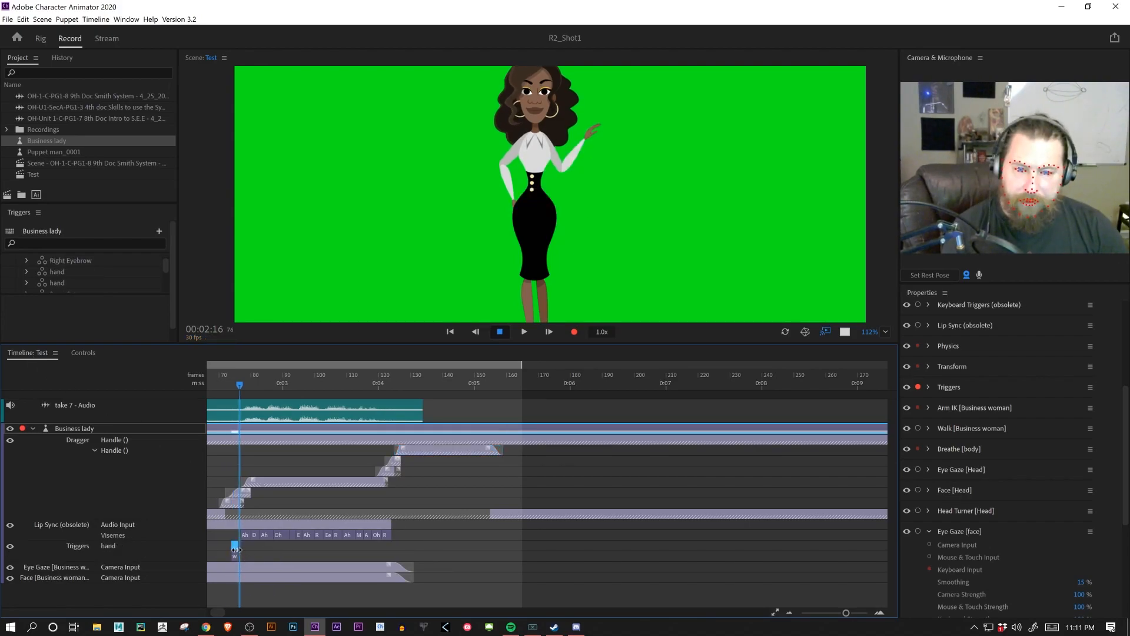
# Step: Extend the take 12 hand trigger clip with the wave pose to end at frame 124
pyautogui.moveTo(238, 550); pyautogui.dragTo(381, 552)
pyautogui.click(336, 381)
pyautogui.moveTo(340, 380); pyautogui.dragTo(393, 383)
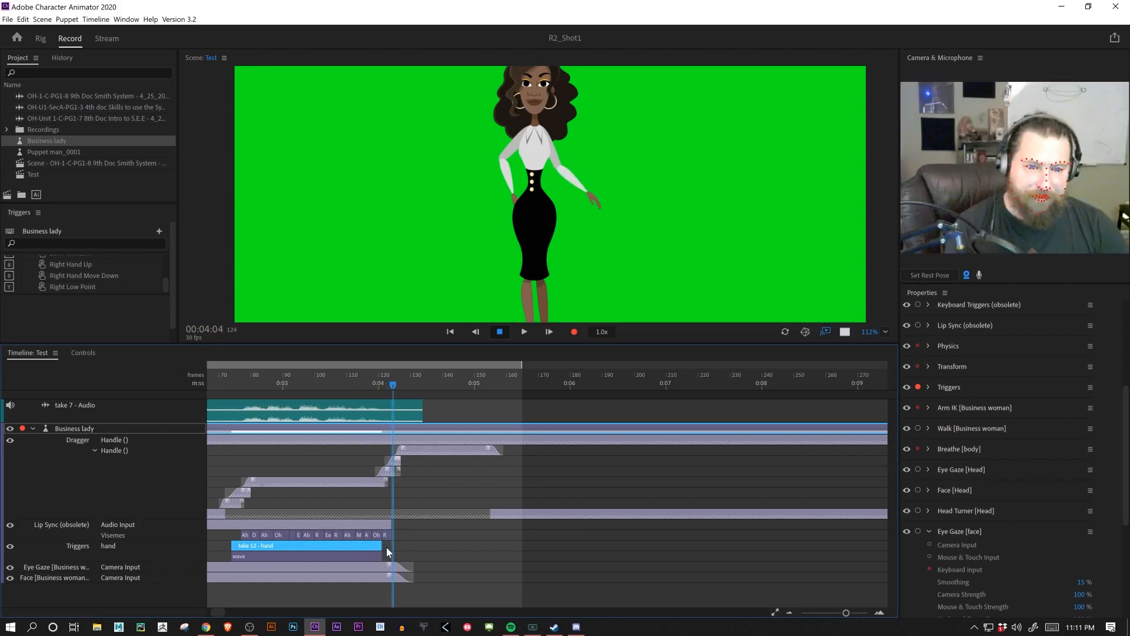
pyautogui.moveTo(382, 546); pyautogui.dragTo(393, 546)
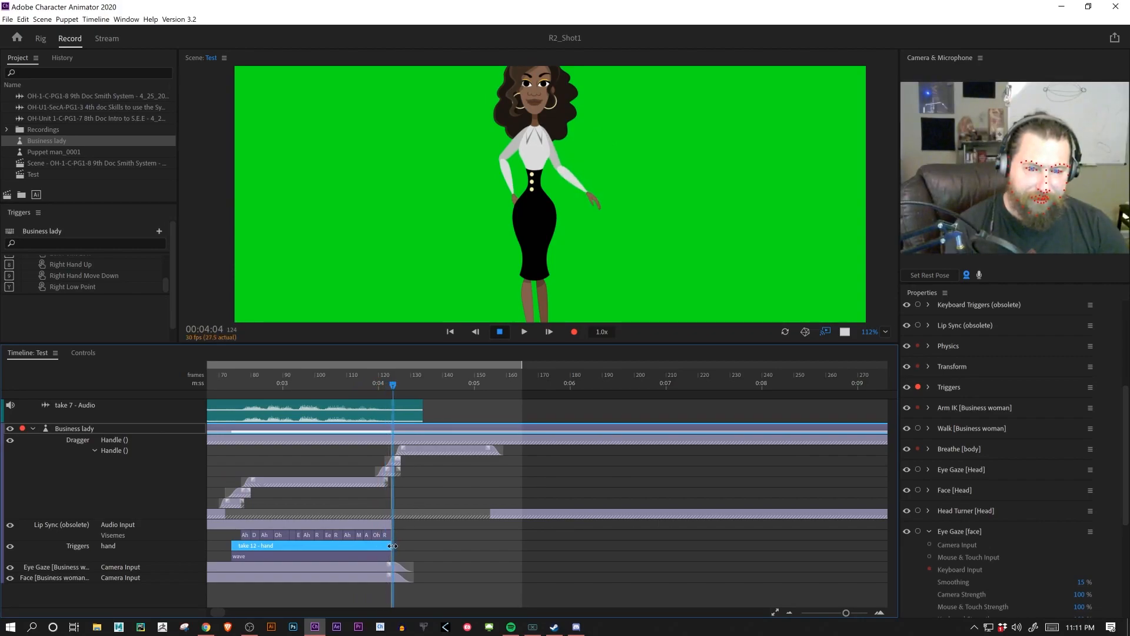
# Step: Play back the left-hand gesture to check the wave hand swap
pyautogui.moveTo(348, 381); pyautogui.dragTo(188, 377)
pyautogui.press('space')
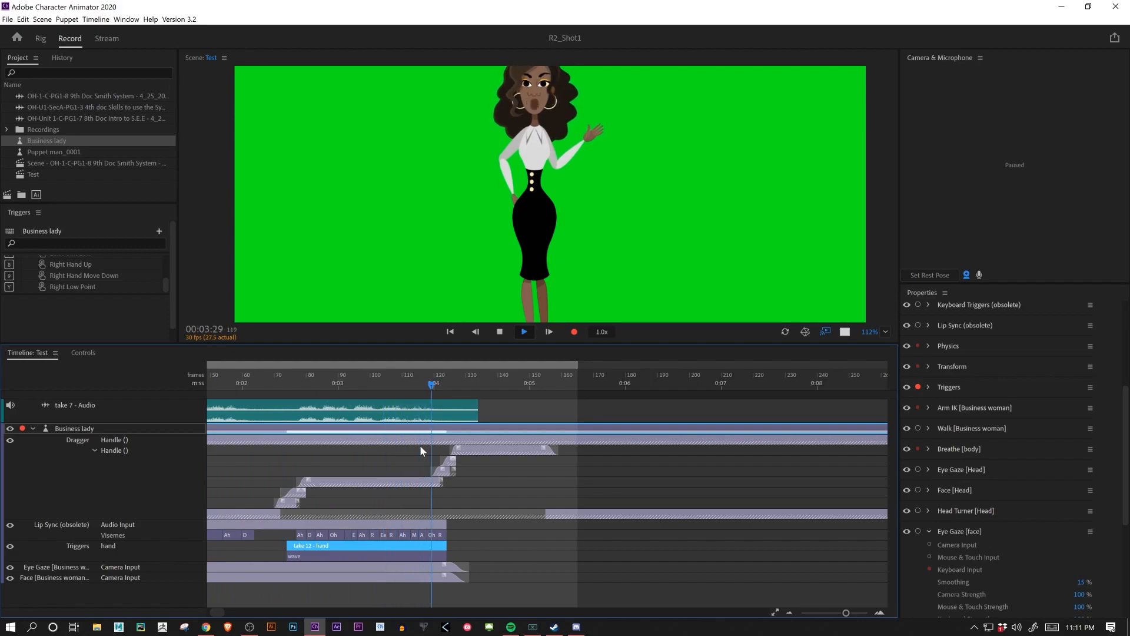
pyautogui.press('space')
# Step: Play the shot twice from the start of the work area with the full puppet in view to review the combined animation
pyautogui.scroll(-4, 402, 513)
pyautogui.moveTo(312, 386); pyautogui.dragTo(70, 386)
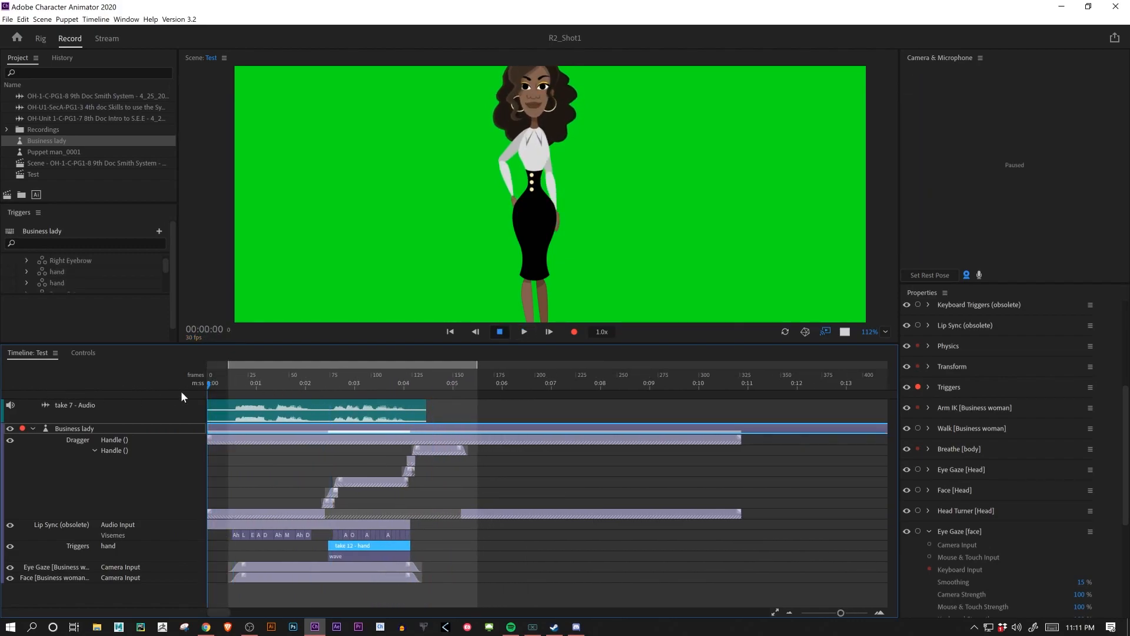
pyautogui.click(230, 384)
pyautogui.press('space')
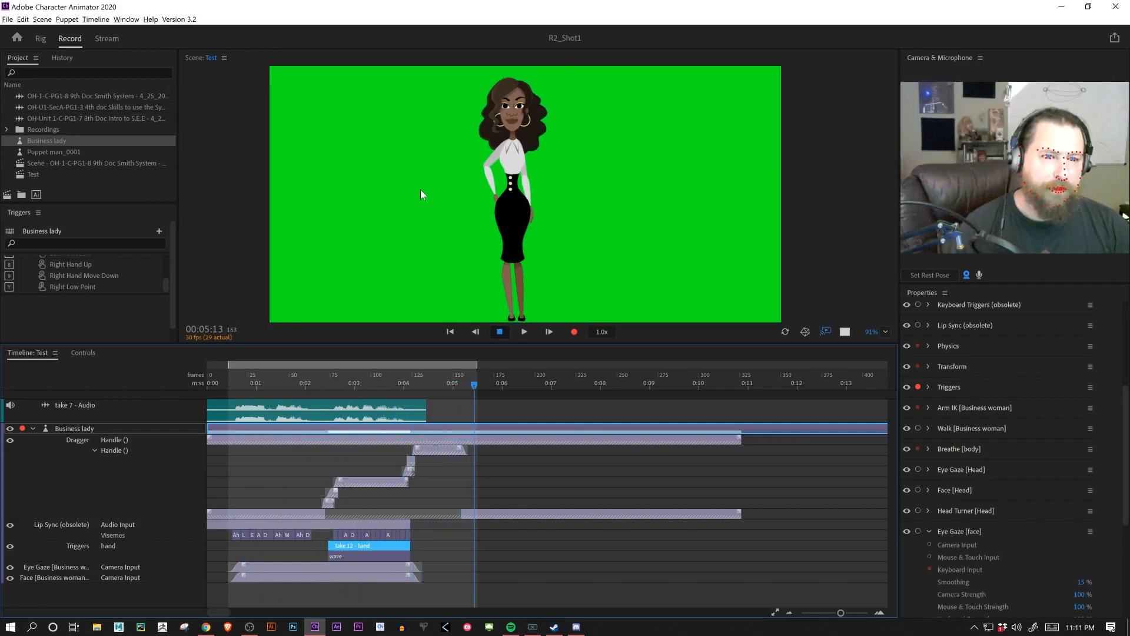
pyautogui.scroll(-1, 421, 192)
pyautogui.moveTo(344, 384); pyautogui.dragTo(228, 377)
pyautogui.press('space')
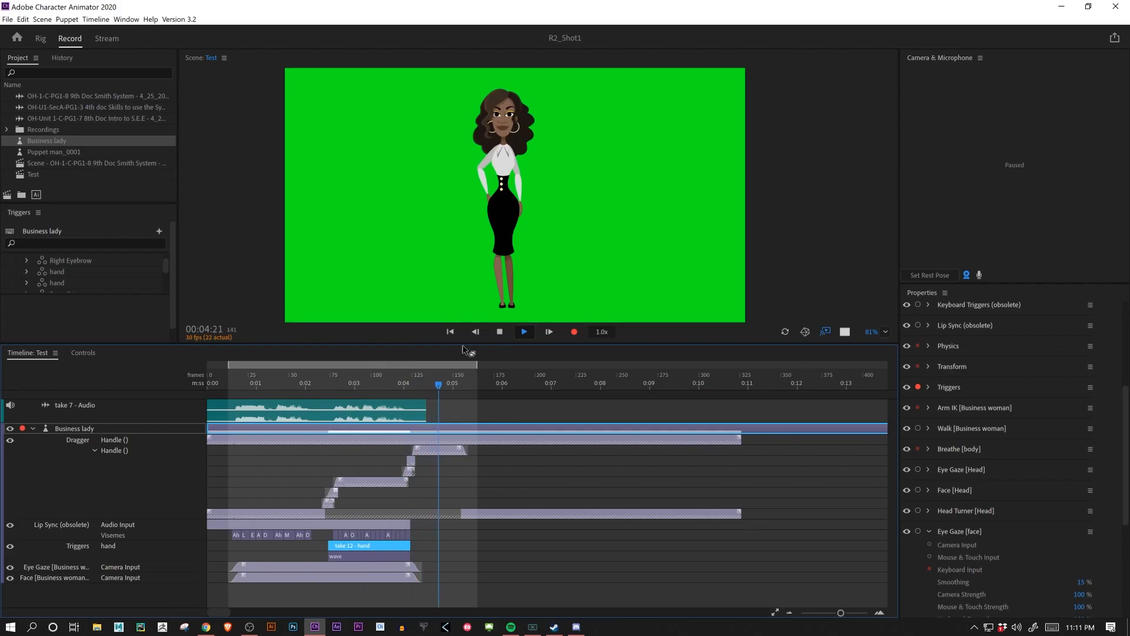
pyautogui.click(499, 333)
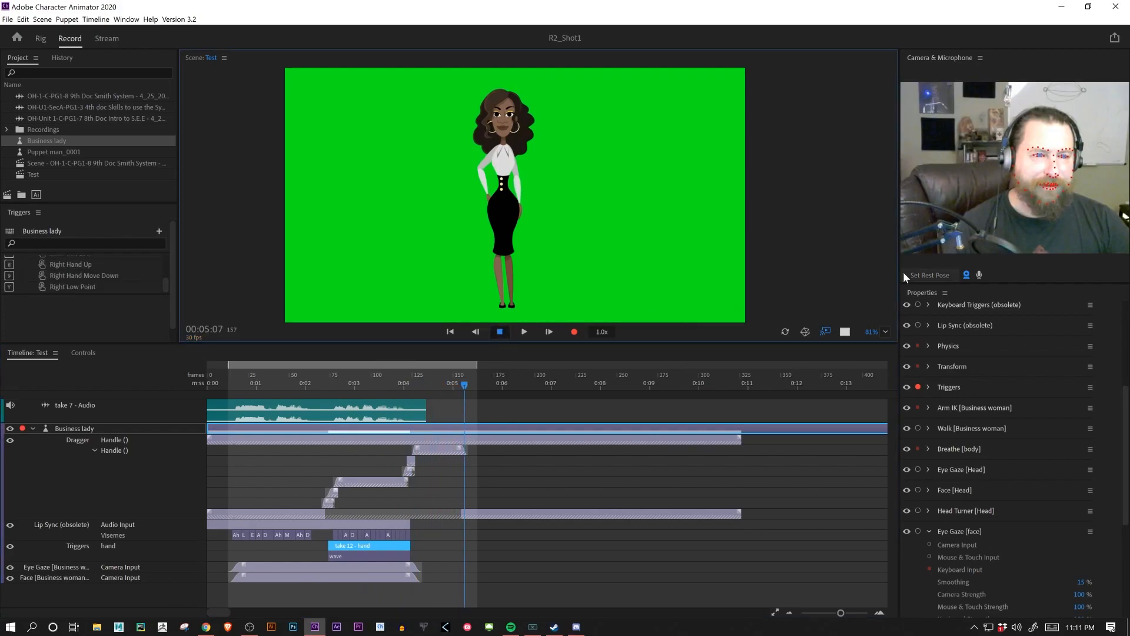
# Step: Enlarge the Camera & Microphone view of the webcam tracking
pyautogui.moveTo(900, 263); pyautogui.dragTo(693, 507)
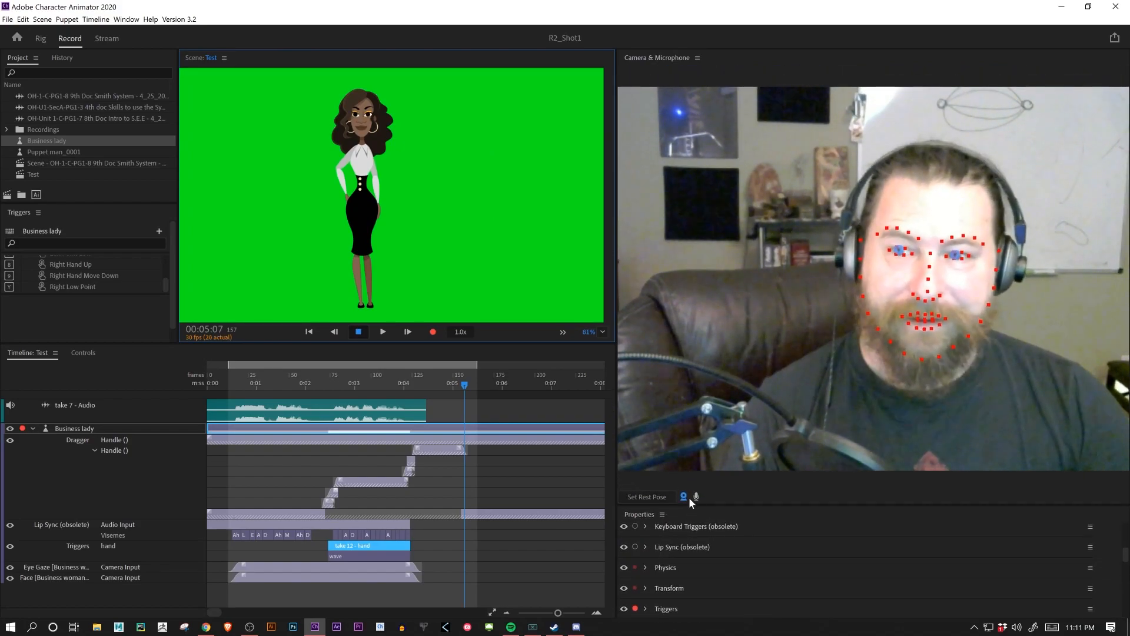